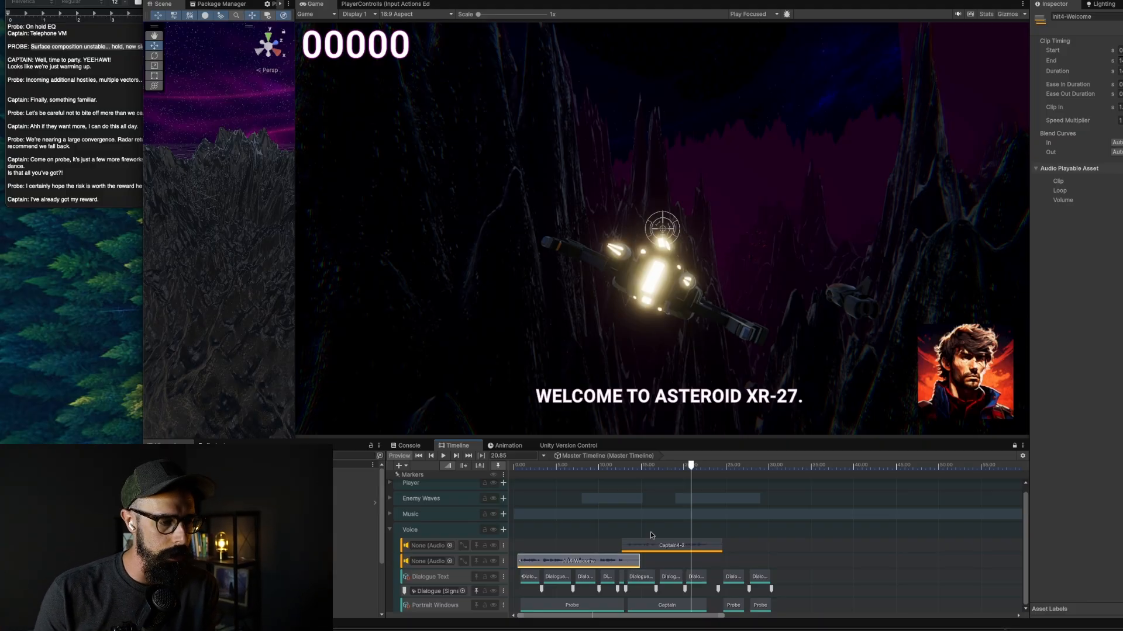
- Scrub the Master Timeline over the captain's lines and check the text lines stored on the Dialogue object
left_click_drag(691, 468, 654, 467)
left_click(719, 591)
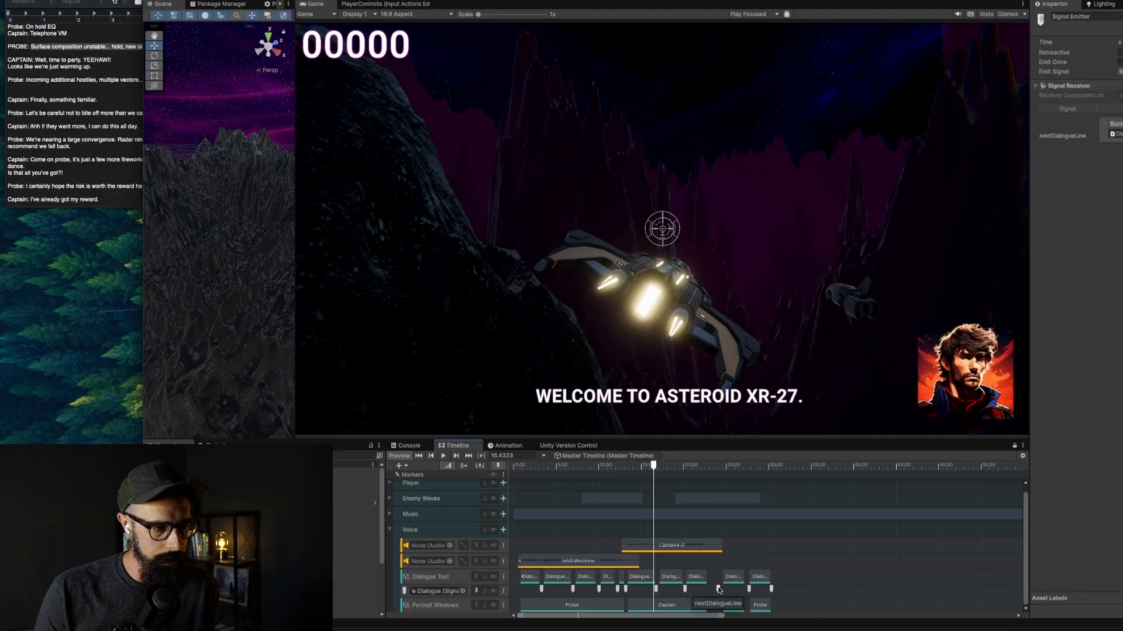
left_click_drag(666, 466, 690, 471)
left_click(701, 579)
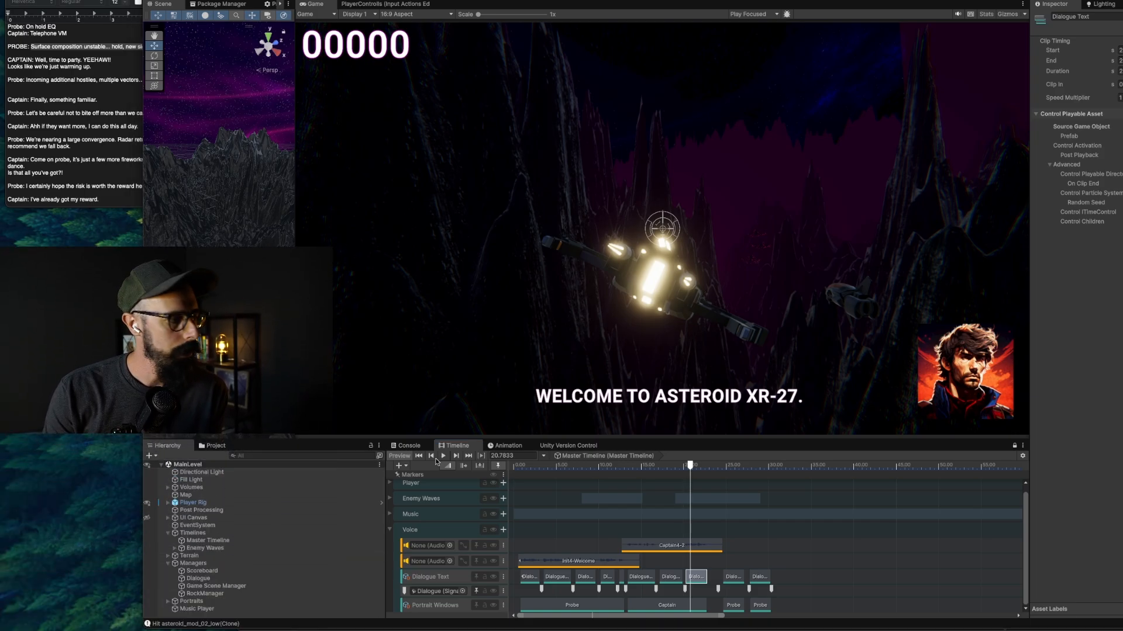
left_click(234, 577)
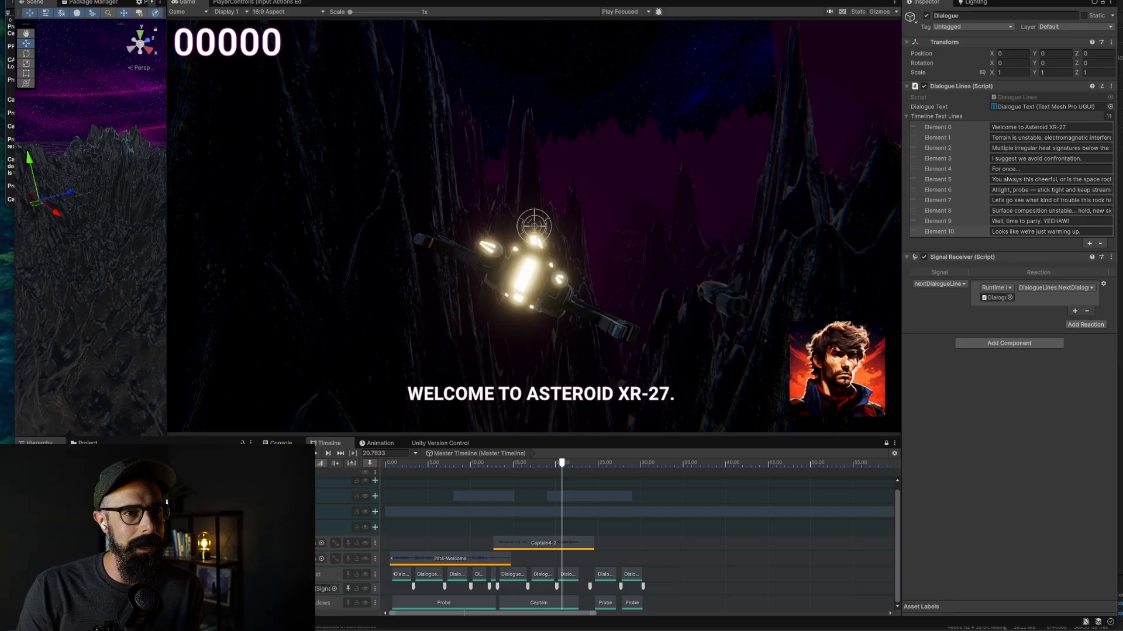
- Scrub past the end of the captain voice clip and inspect the dialogue signal emitter between the two short Probe clips
left_click(639, 547)
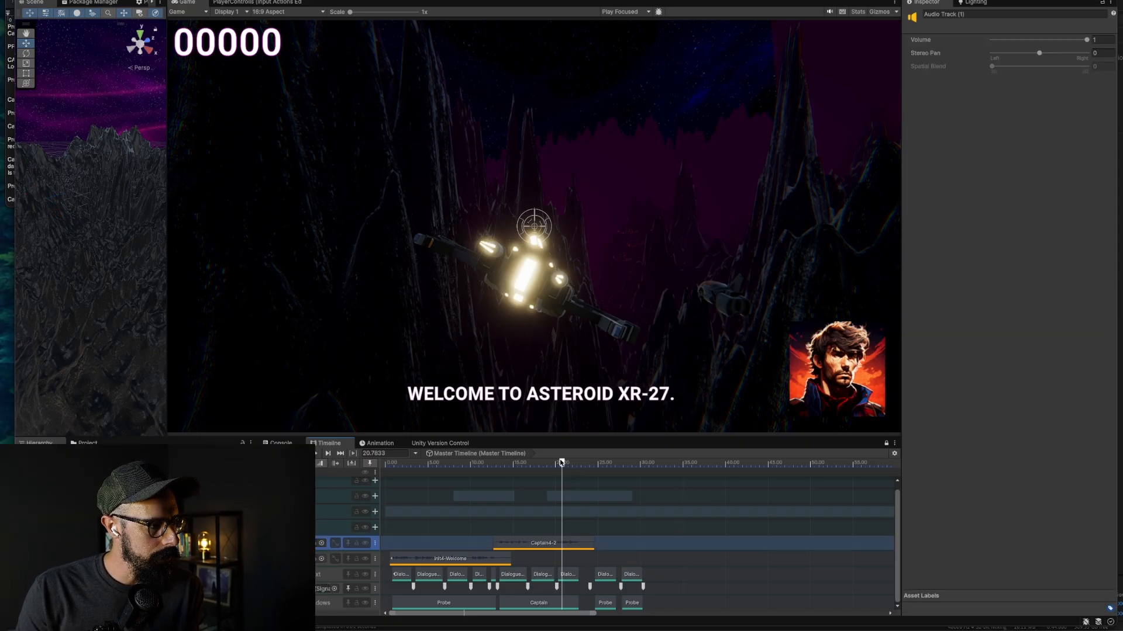
left_click_drag(561, 463, 592, 466)
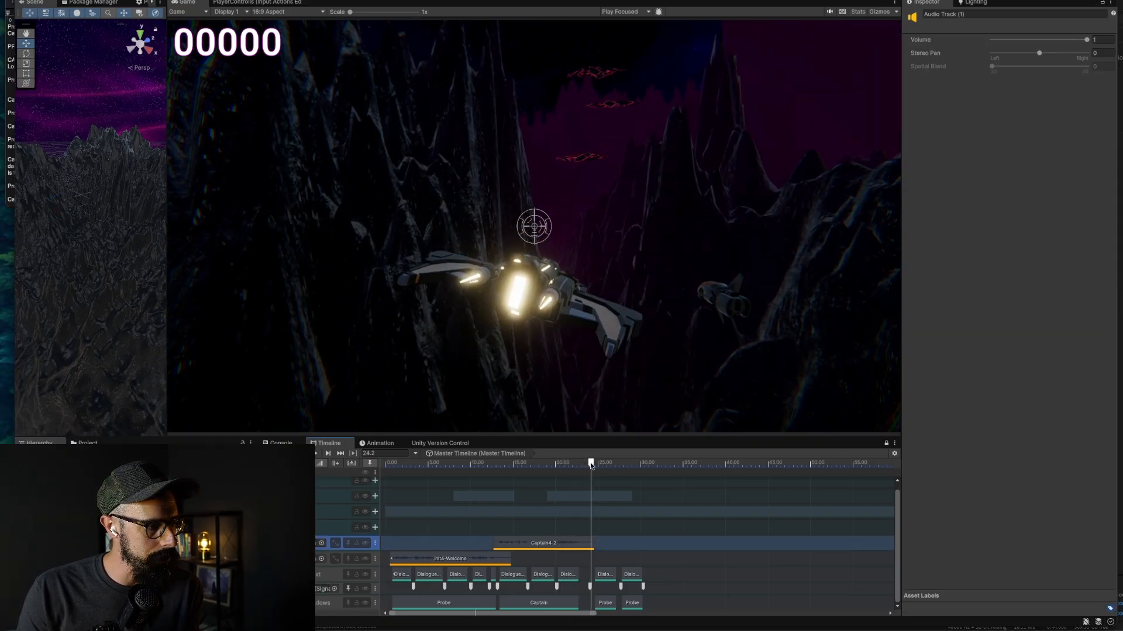
left_click(620, 586)
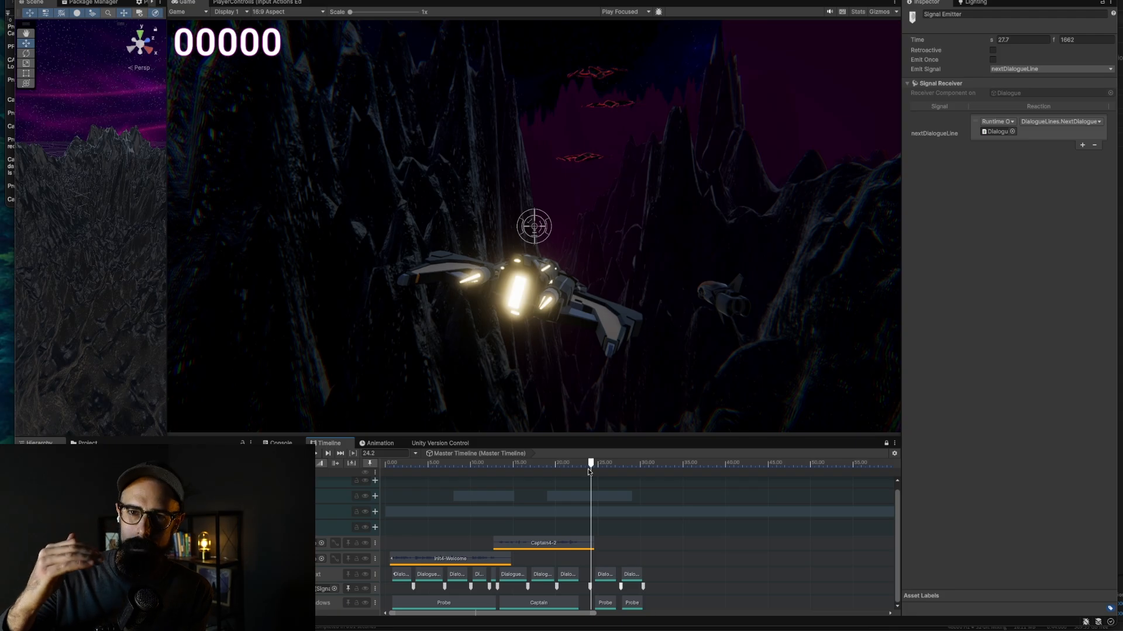
left_click_drag(590, 468, 613, 475)
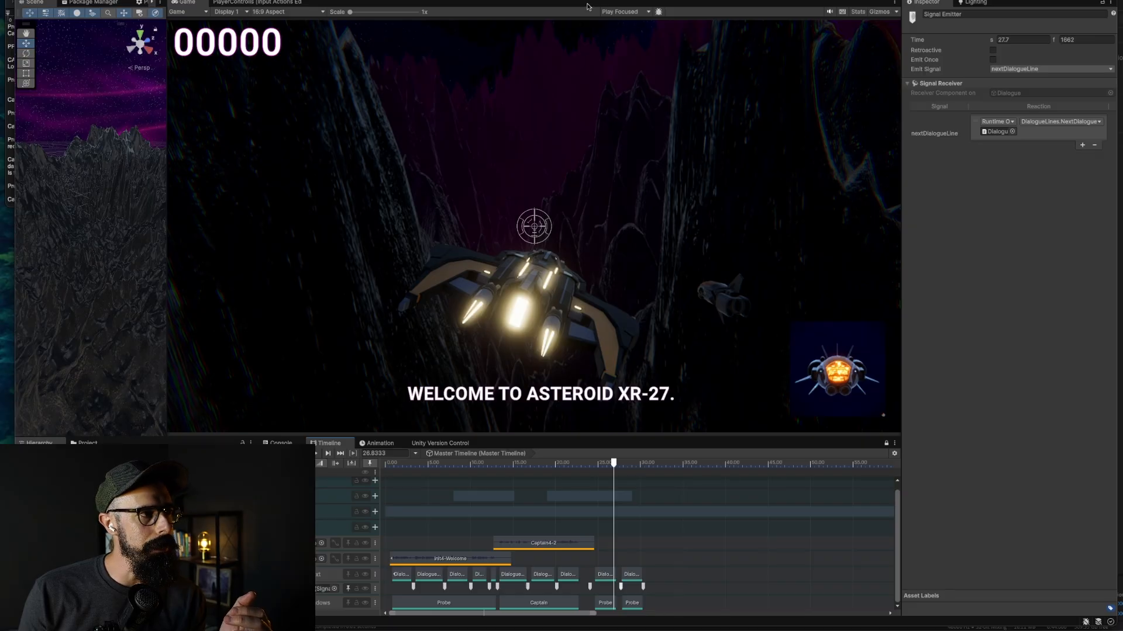
- Preview the game in play mode, and inspect the first short Probe portrait clip with the playhead over it
key("ctrl+p")
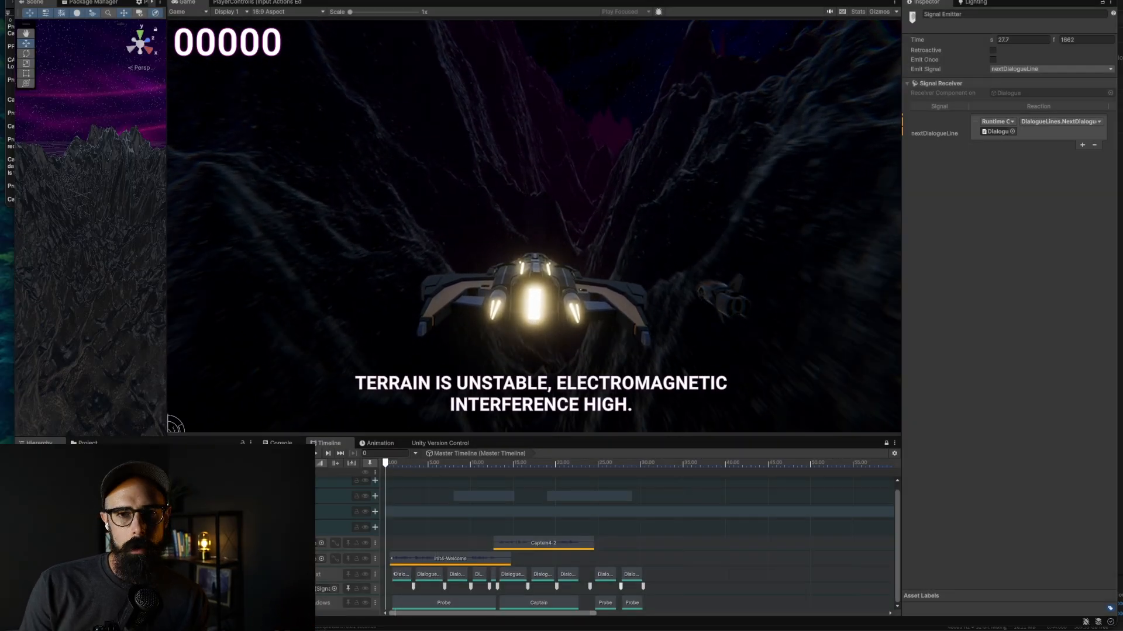
left_click(614, 464)
mouse_move(614, 463)
left_mouse_down()
mouse_move(584, 464)
mouse_move(607, 465)
left_mouse_up()
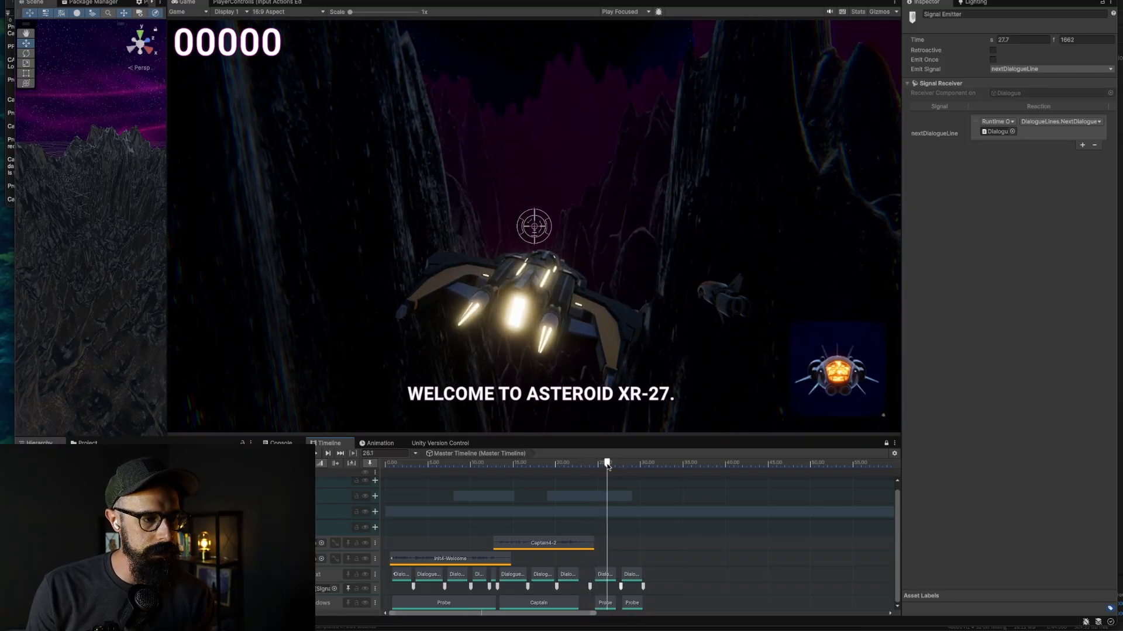
left_click(605, 605)
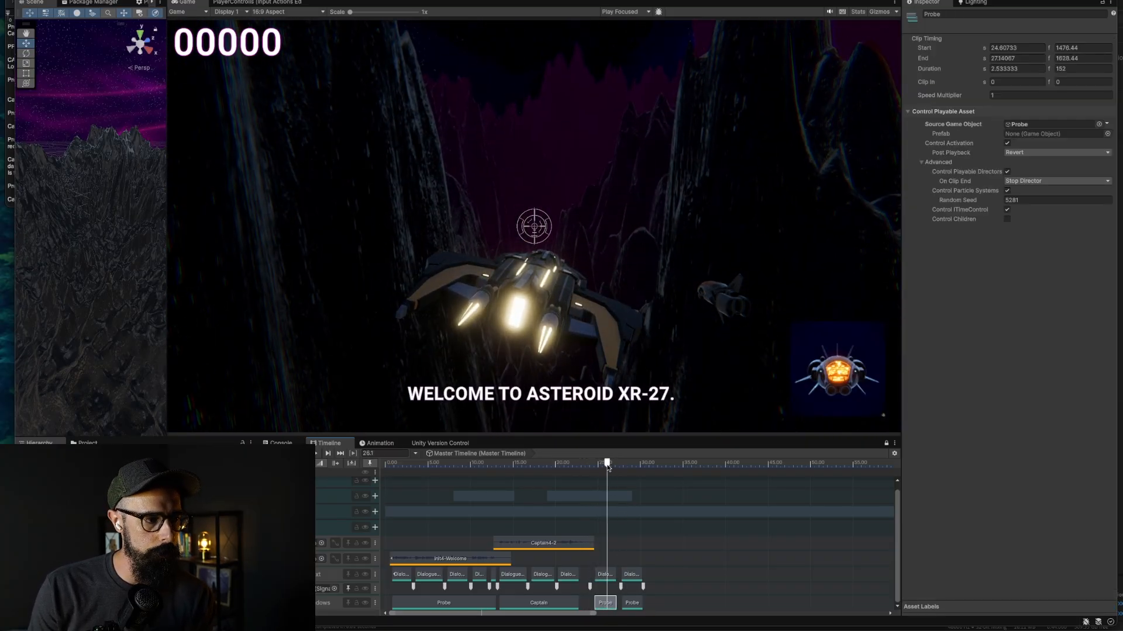
mouse_move(607, 465)
left_mouse_down()
mouse_move(631, 464)
mouse_move(563, 463)
mouse_move(605, 465)
left_mouse_up()
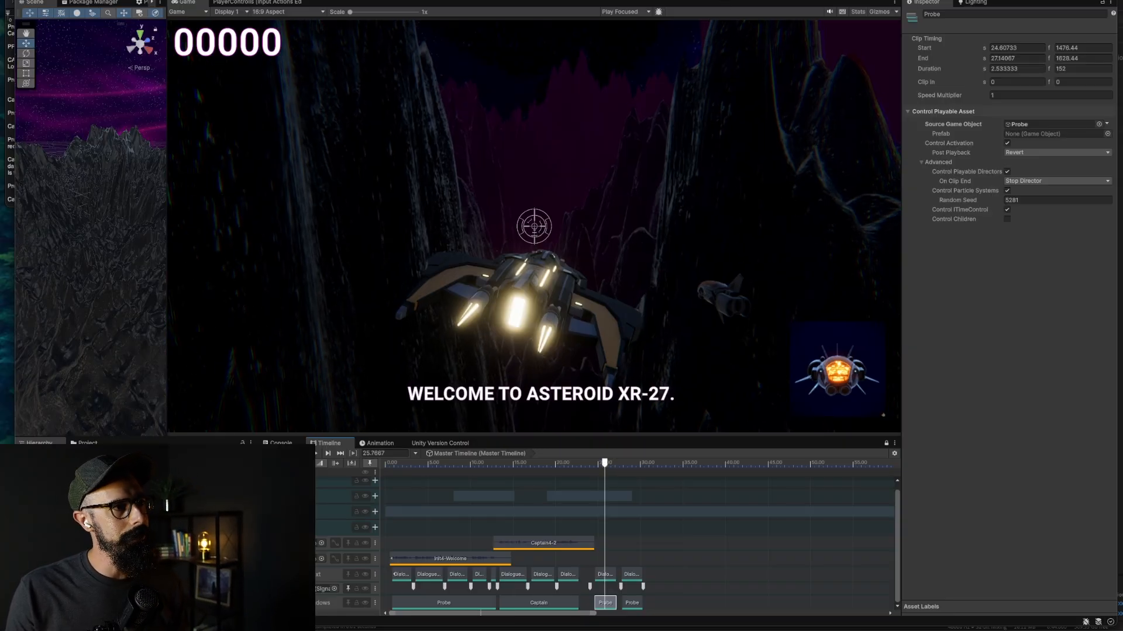
- Switch to Adobe Audition, return the playhead to the session start and bring the dialogue script into view
key("super+Tab")
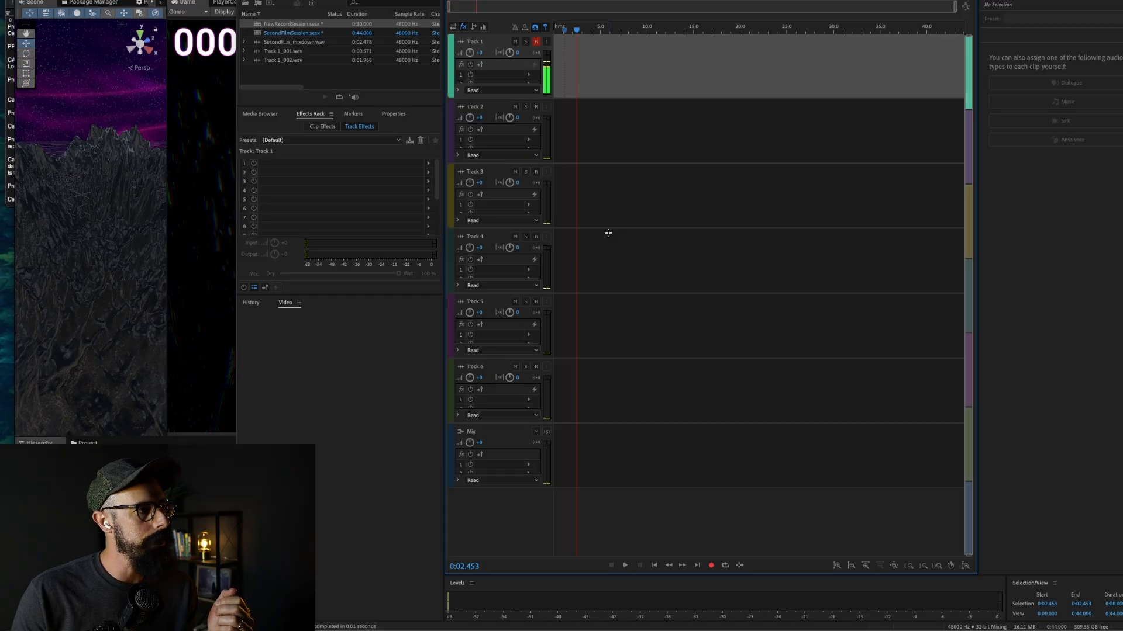
left_click_drag(573, 33, 540, 34)
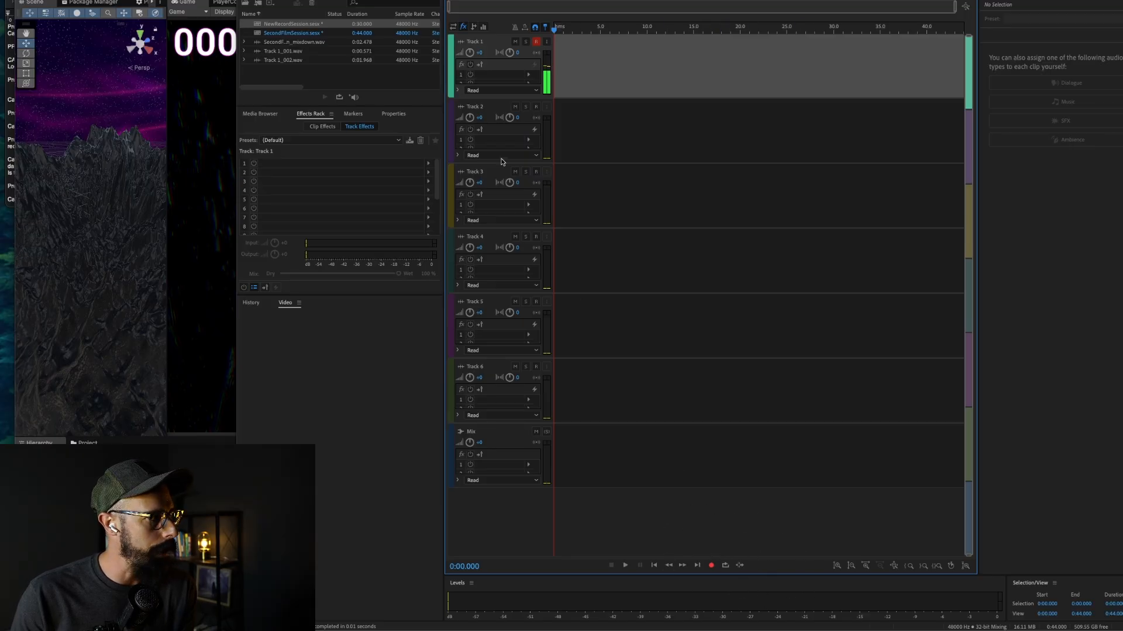
left_click(8, 3)
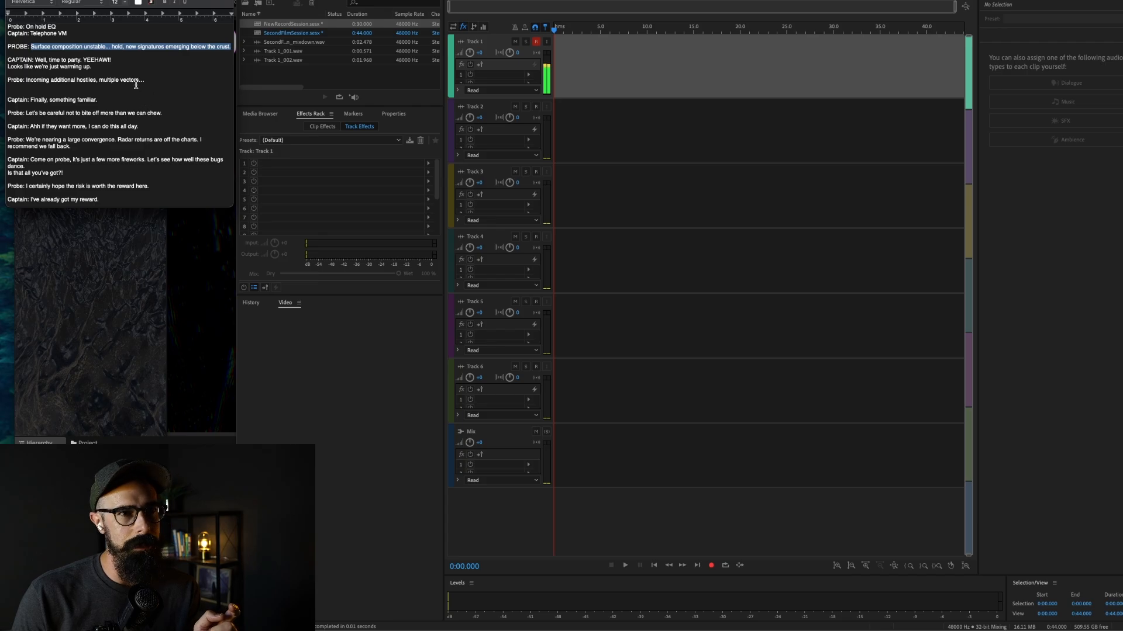
left_click(101, 47)
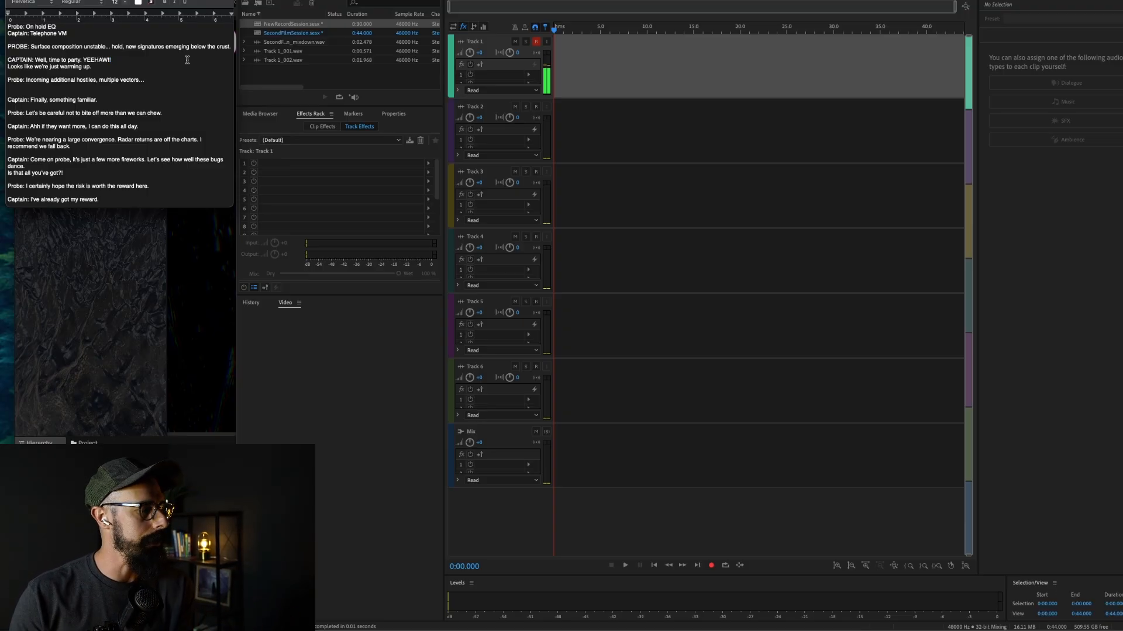
- Record the probe's "Surface composition unstable" line on Track 1 from the session start, and stop playback
left_click(780, 570)
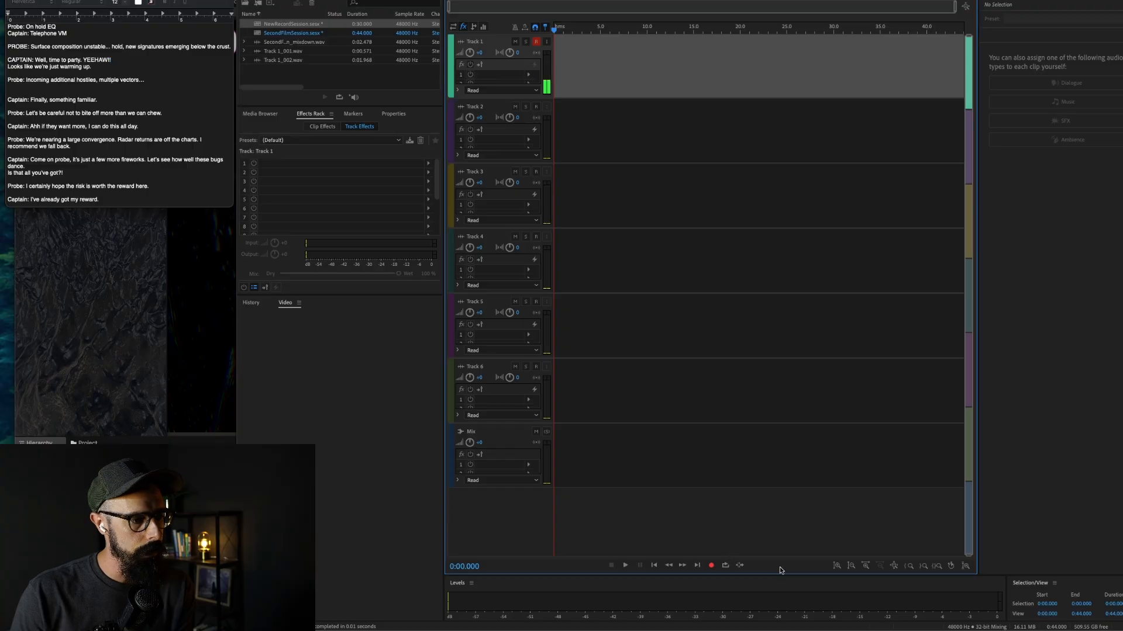
left_click(712, 566)
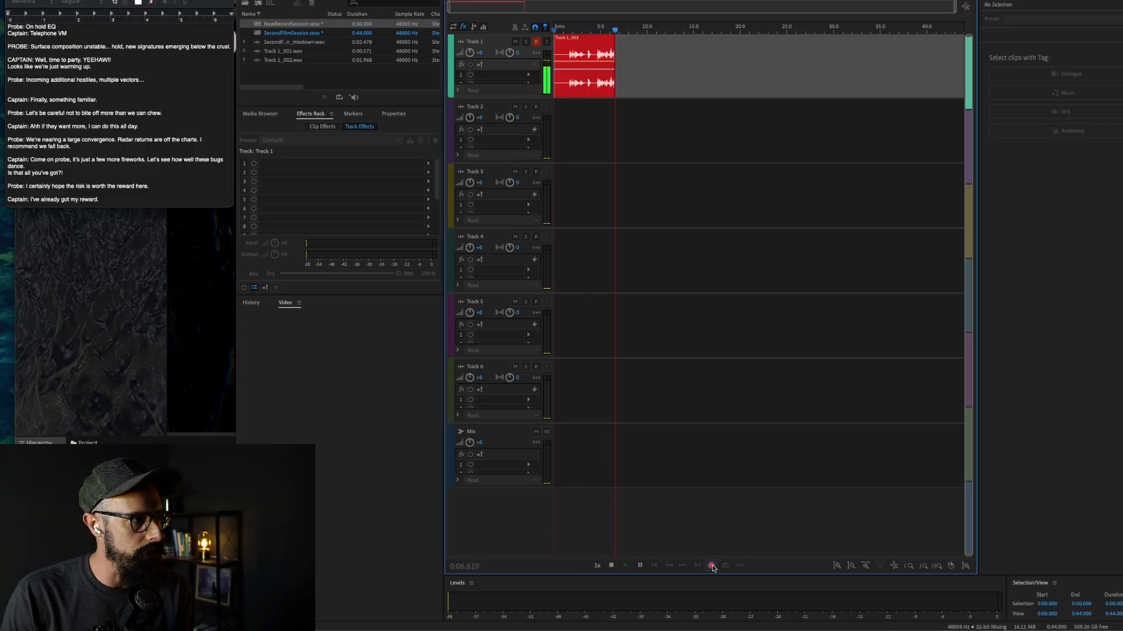
left_click(711, 566)
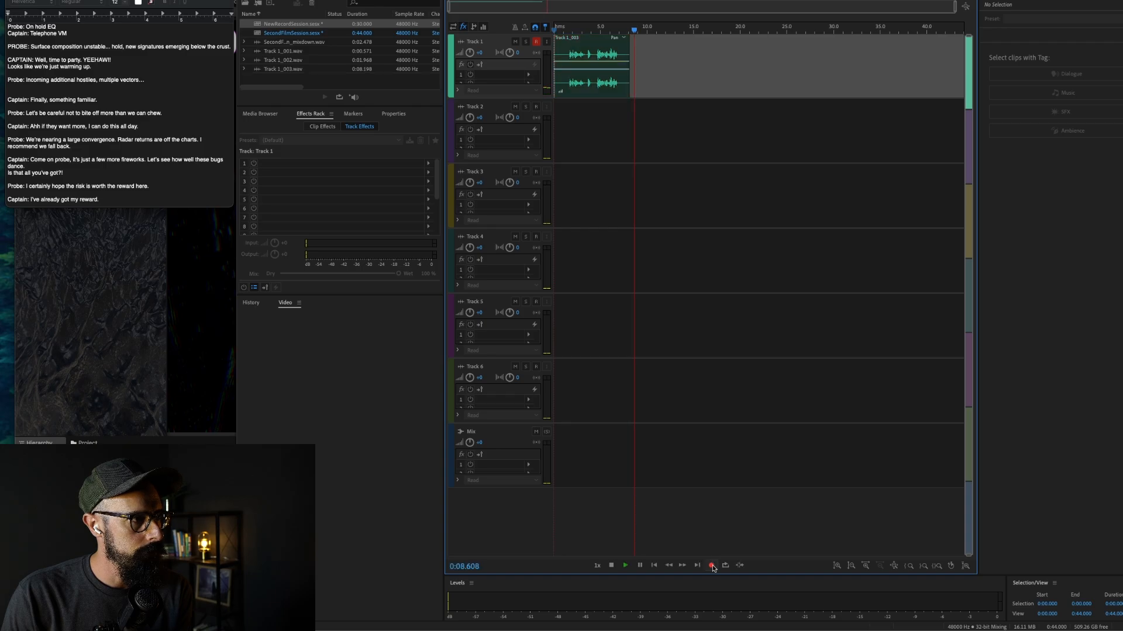
key("space")
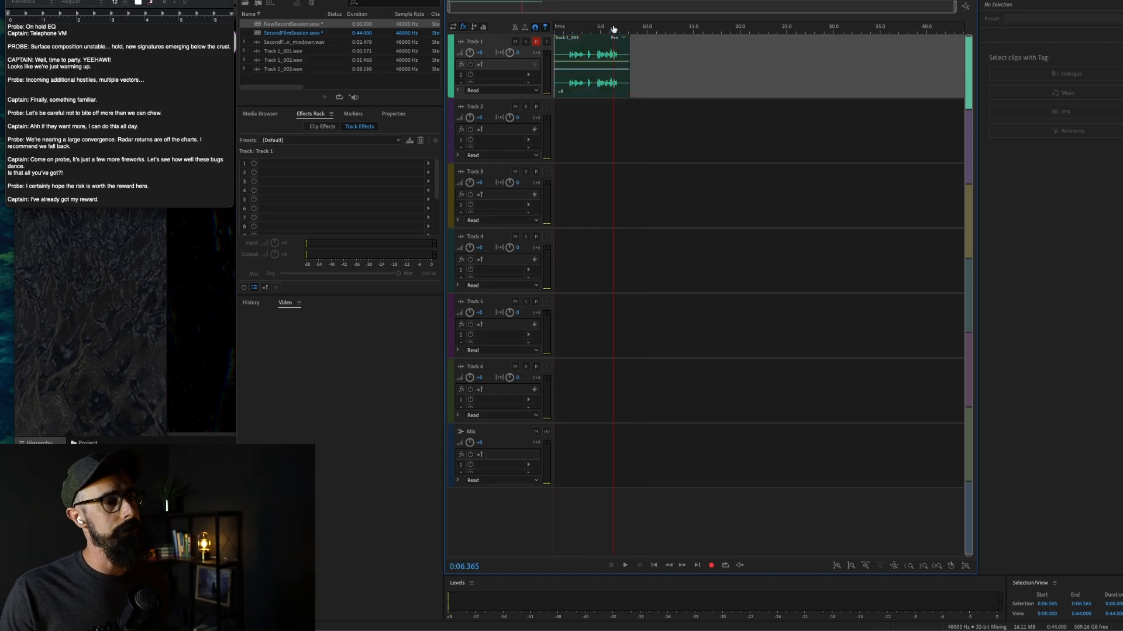
- Play back the recorded voice clip on Track 1 from about one second in
key("space")
left_click(563, 30)
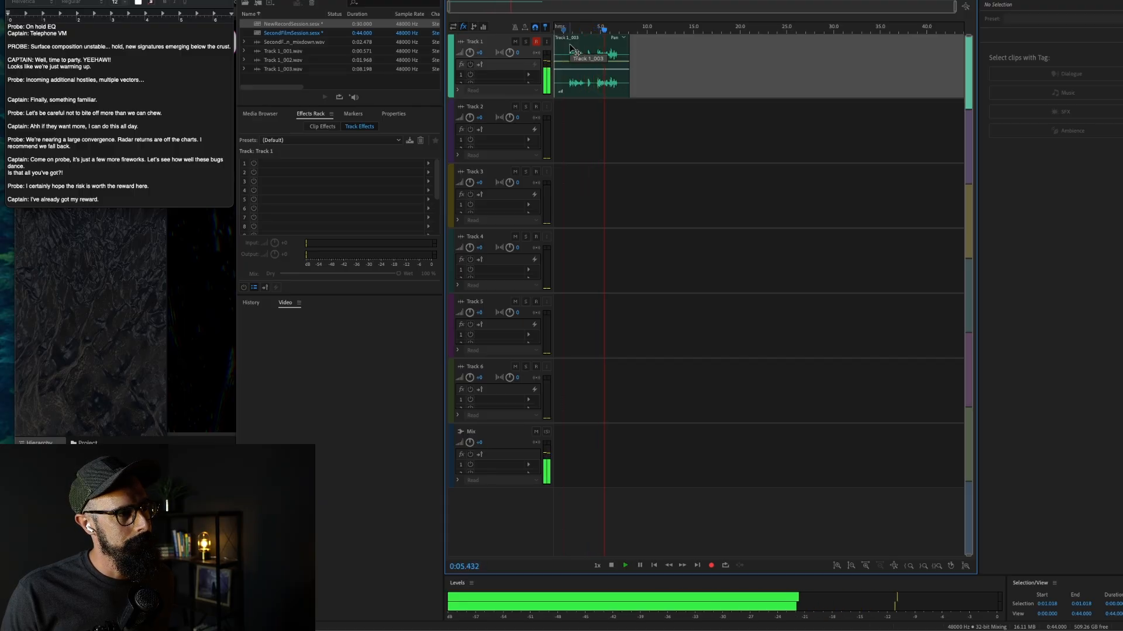
key("space")
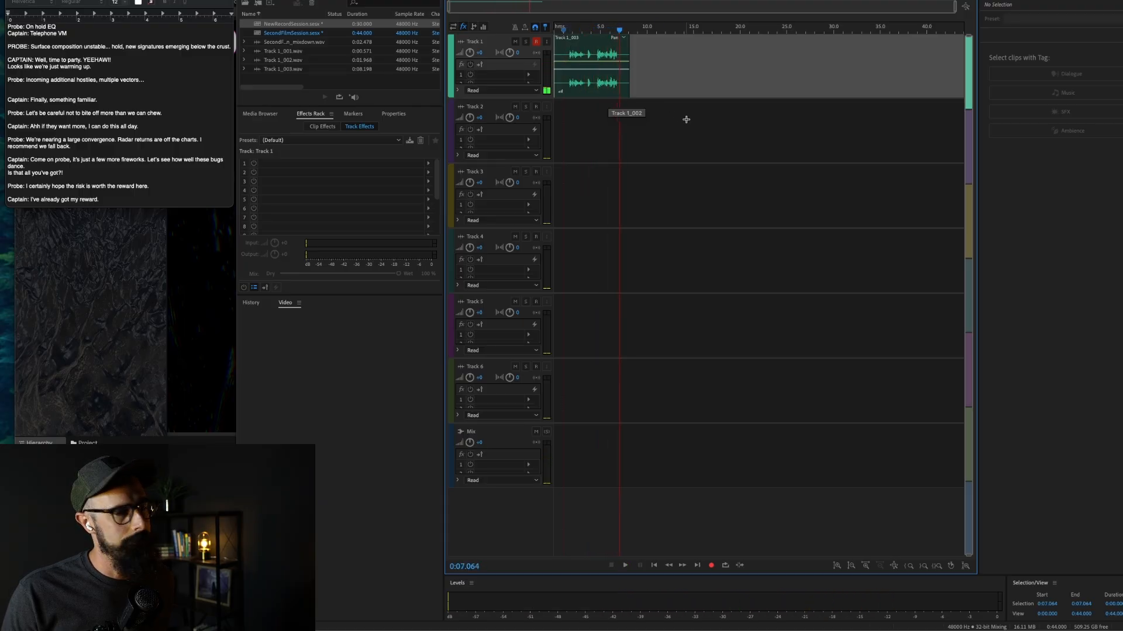
- Split the recorded clip on Track 1 just before the speech at about 1.4 s and after it at about 7.1 s
scroll(637, 90, "up", 10)
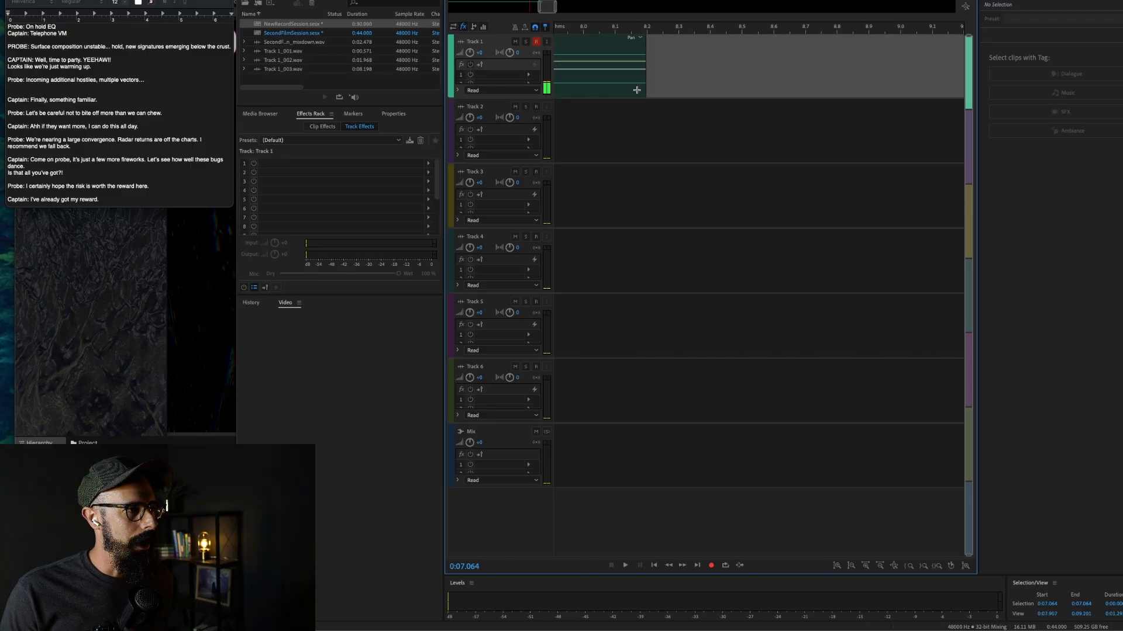
scroll(596, 89, "up", 7)
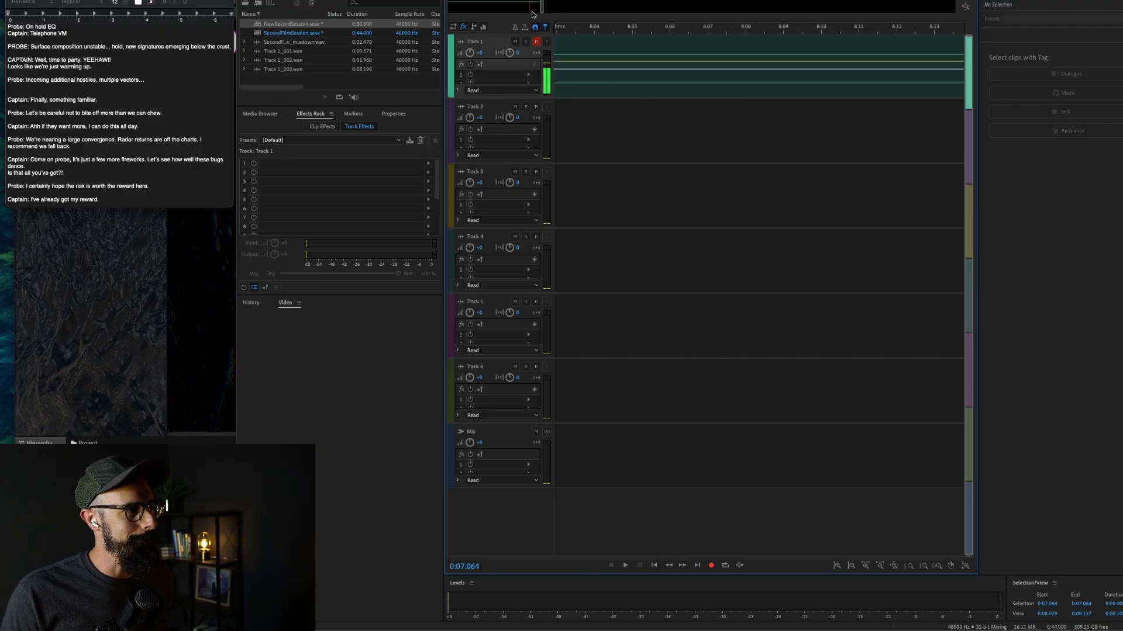
left_click_drag(539, 8, 435, 11)
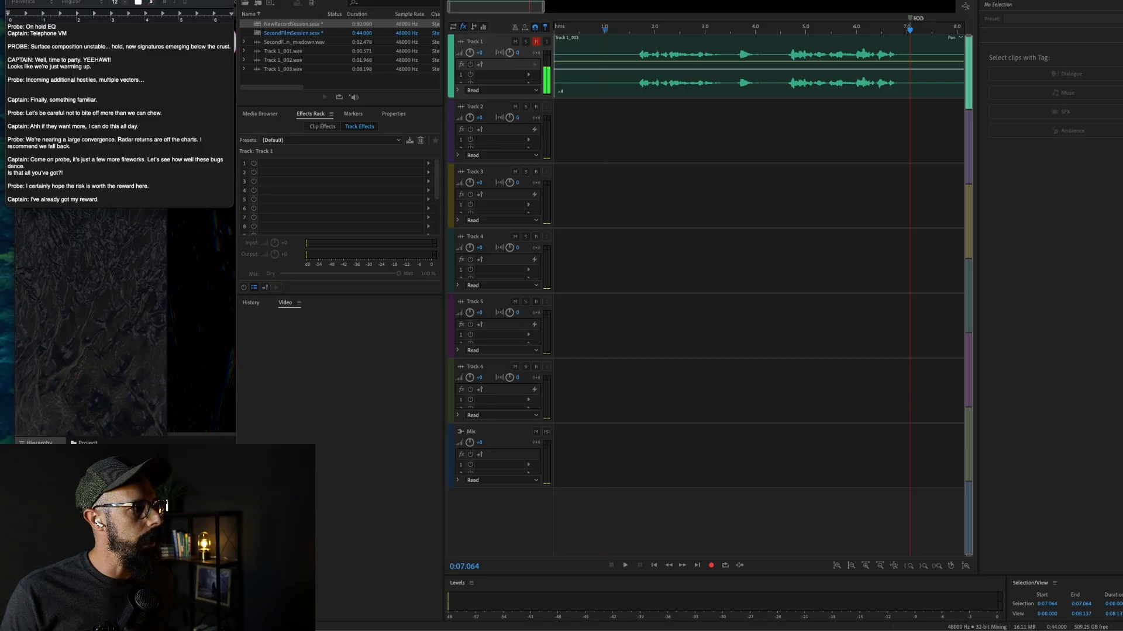
left_click(624, 67)
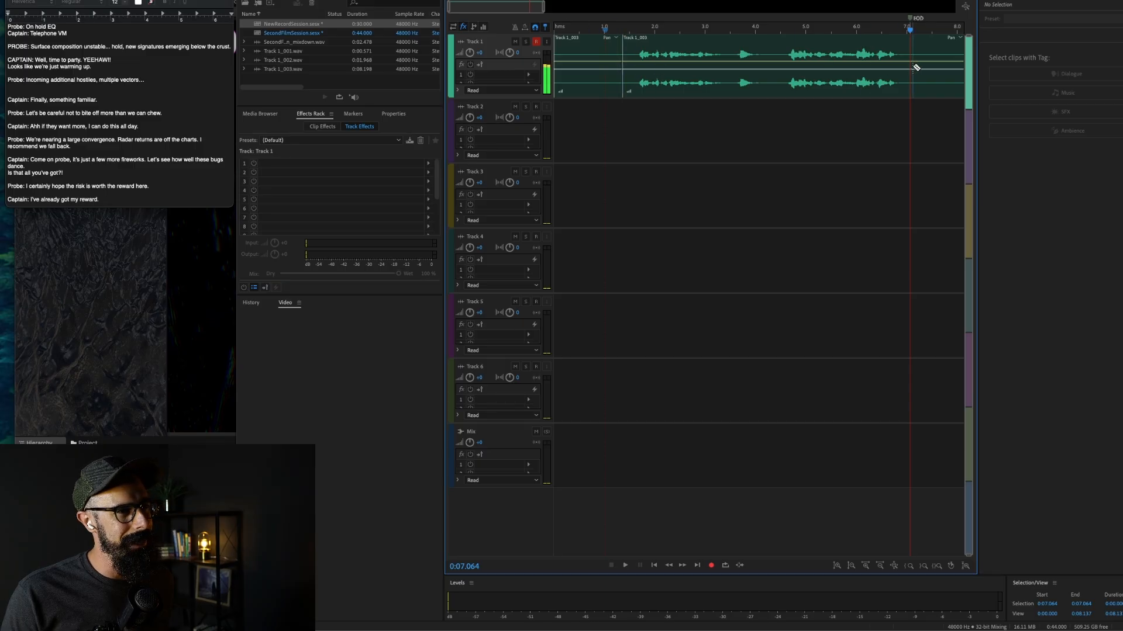
- Delete the silent pieces before and after the speech, and move the remaining clip to the start of Track 1
key("v")
left_click(602, 85)
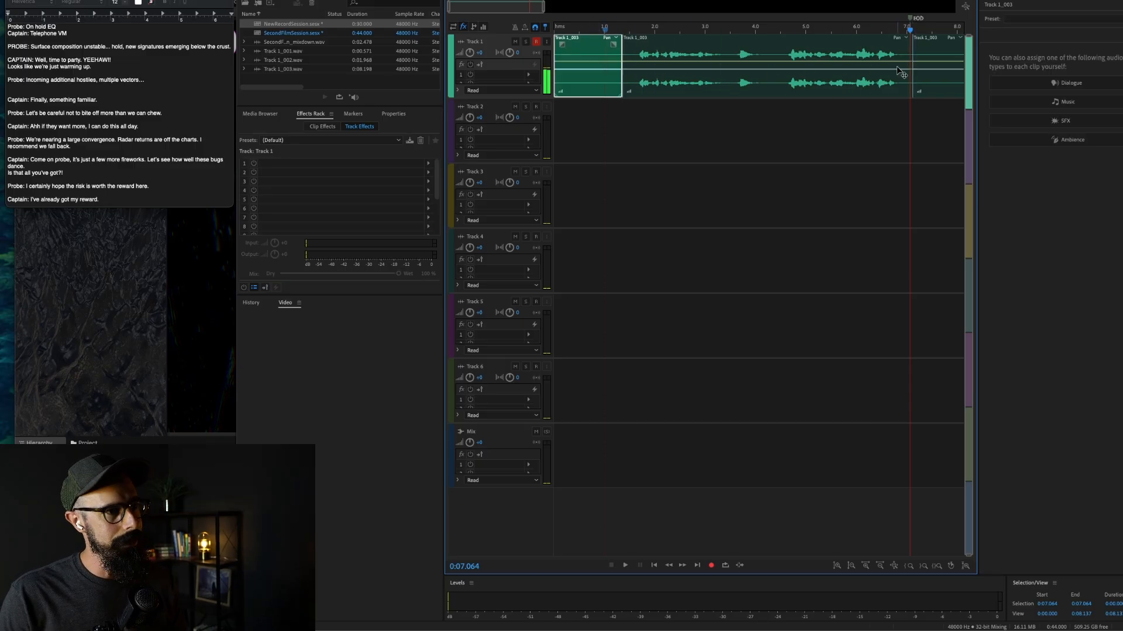
key("Delete")
left_click(934, 66)
key("Delete")
left_click_drag(739, 46, 670, 40)
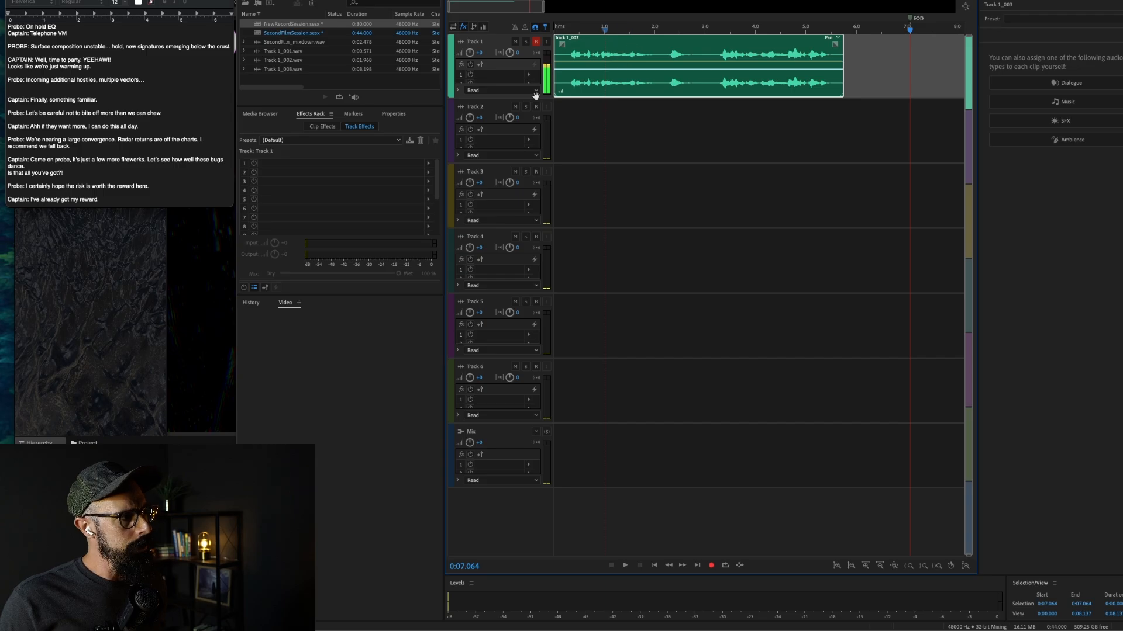
- Add an FFT Filter to Track 1 with the On Hold EQ preset, and move its window clear of the tracks
left_click(428, 164)
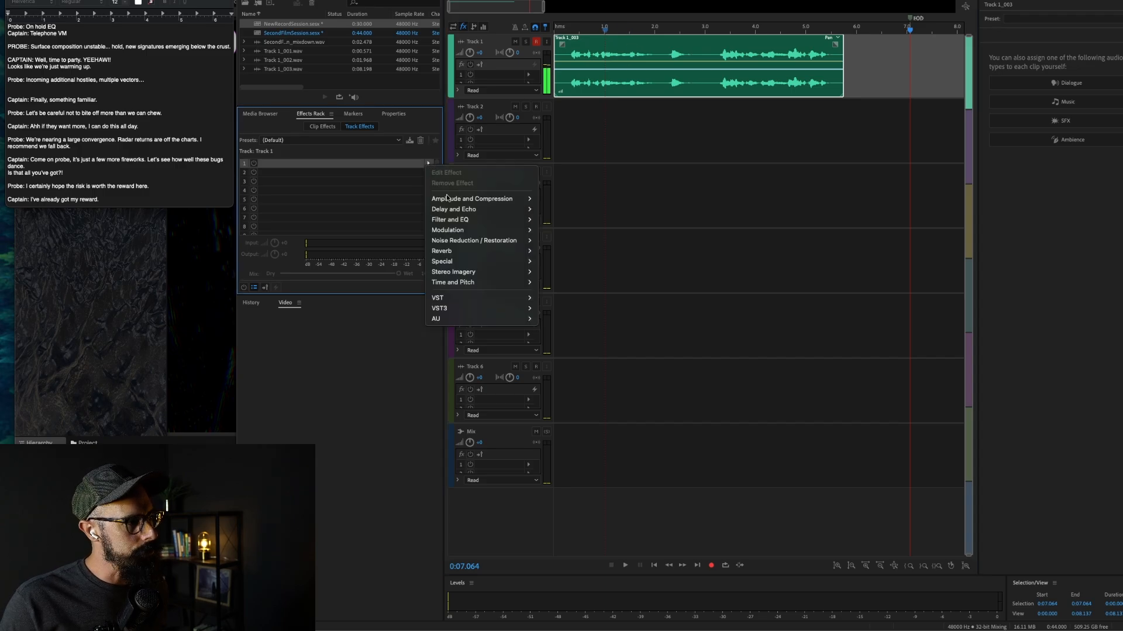
mouse_move(469, 220)
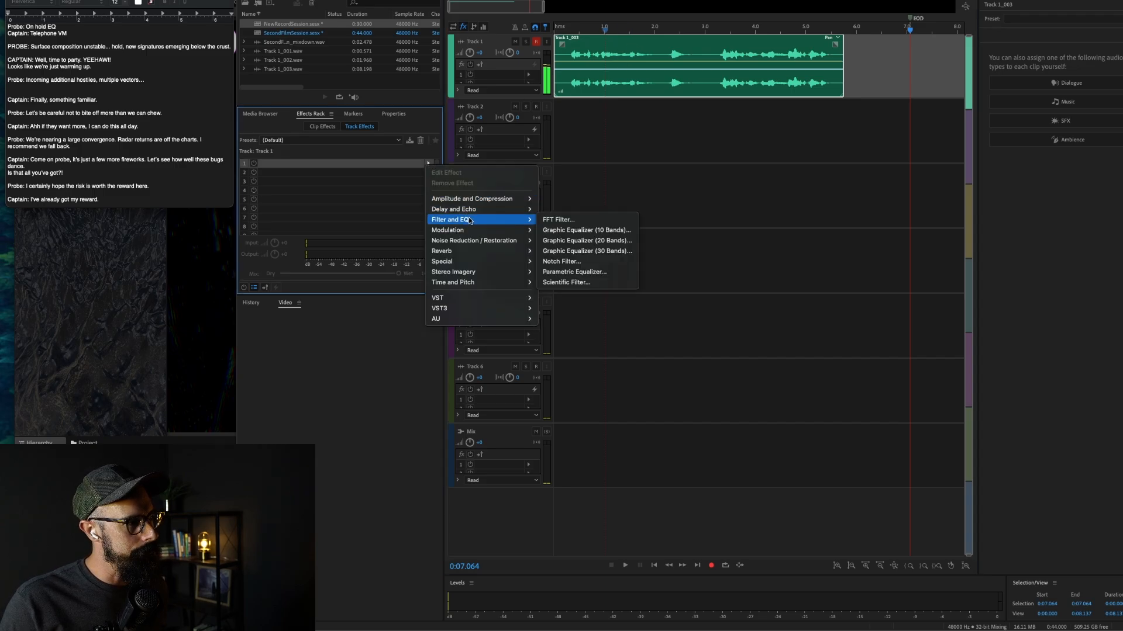
left_click(549, 220)
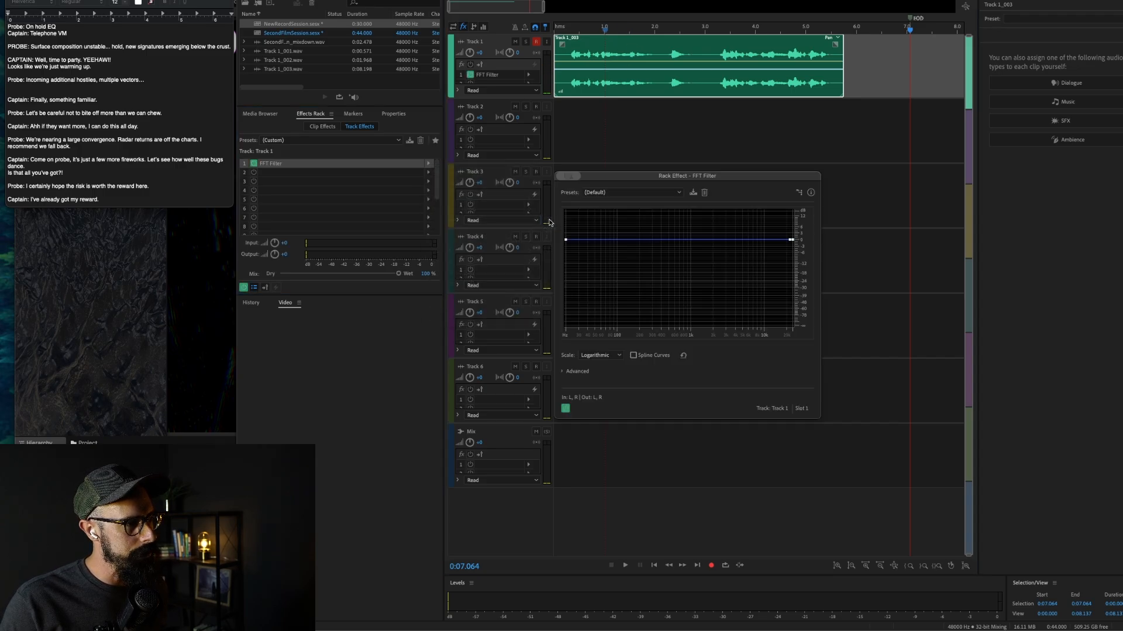
left_click(672, 194)
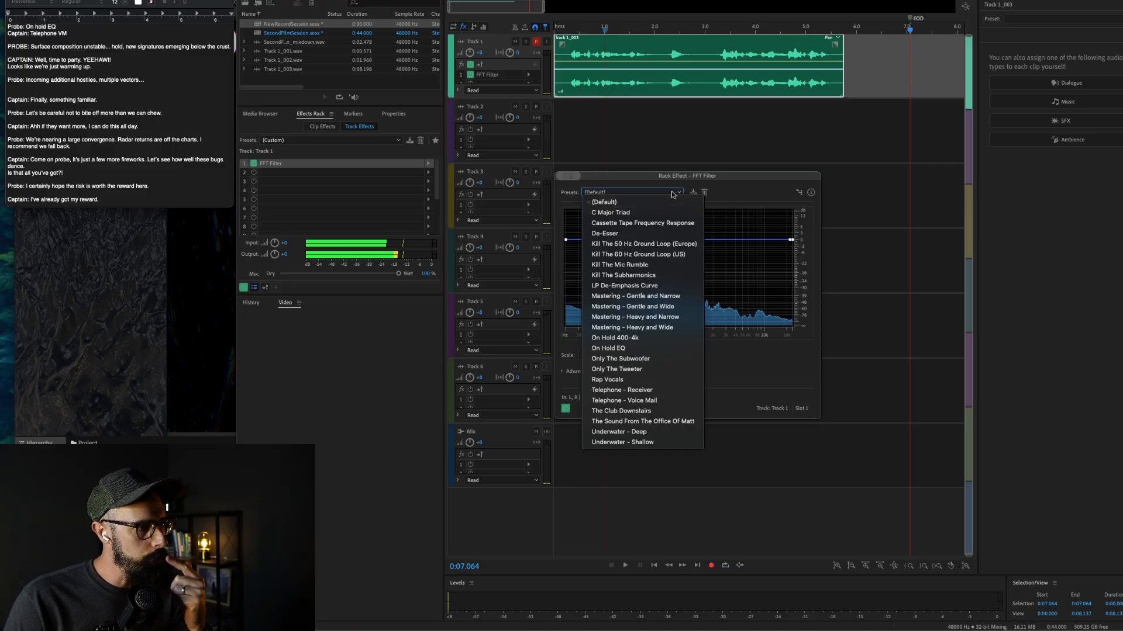
left_click(637, 350)
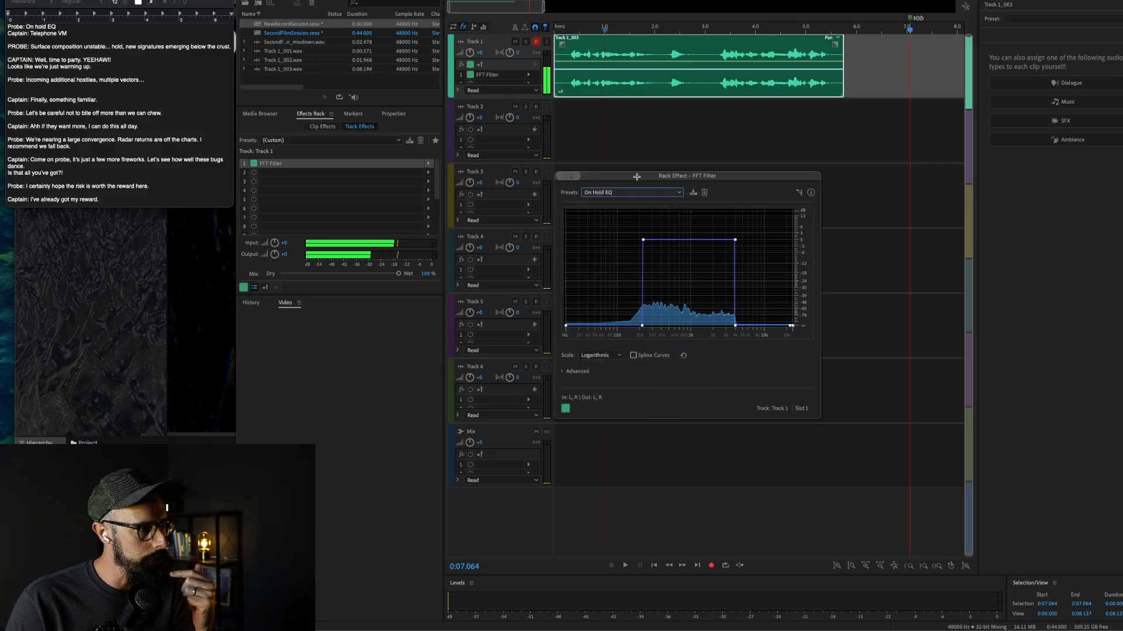
left_click_drag(637, 177, 81, 273)
- Play the filtered voice clip on Track 1 from near its start
left_click(656, 122)
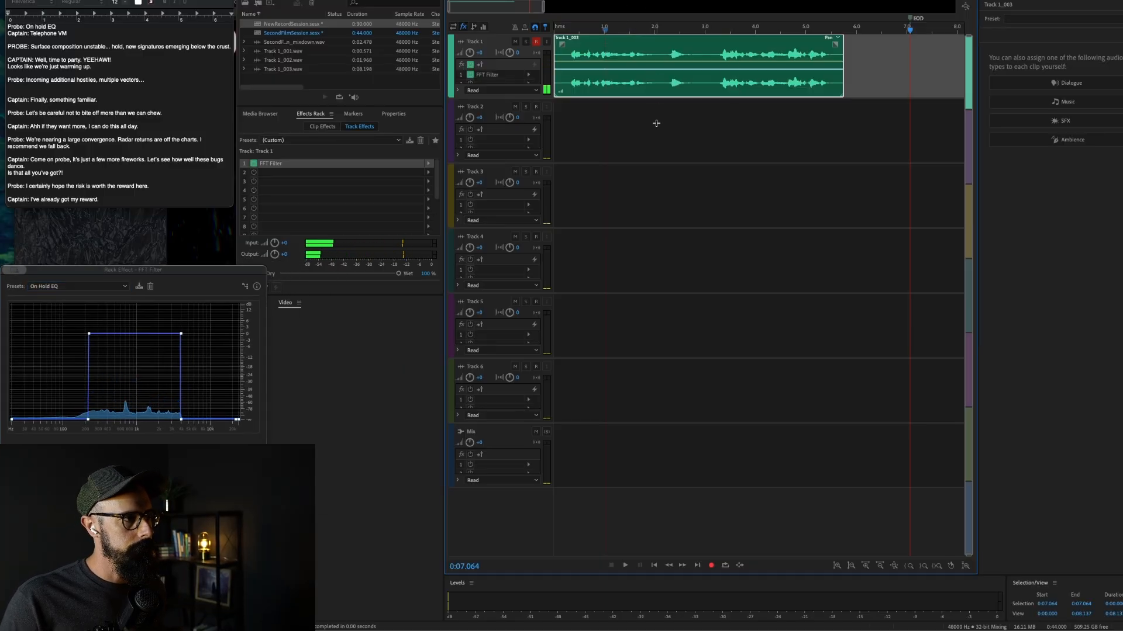
left_click(656, 123)
left_click(638, 82)
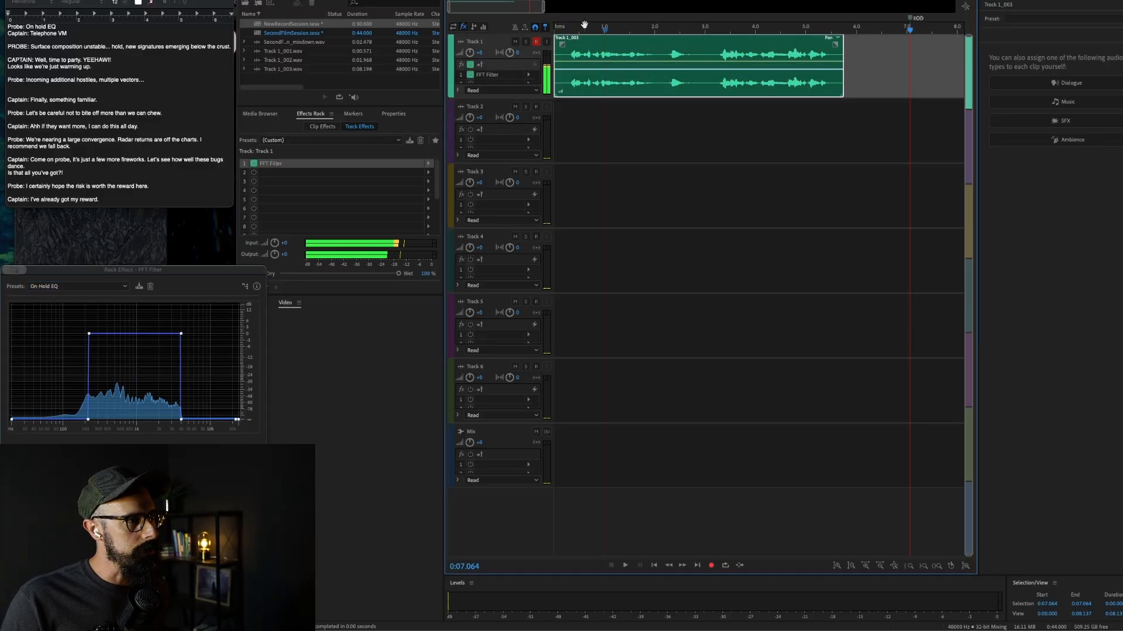
left_click(559, 26)
key("space")
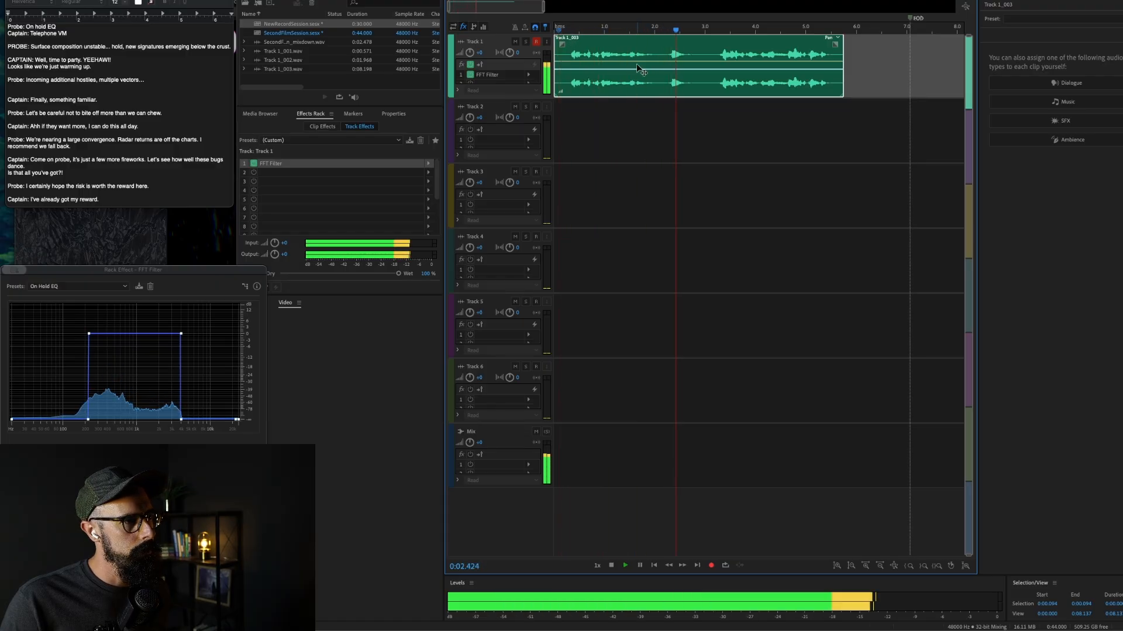
- Stop playback and paste copies of the voice clip onto Tracks 2 and 3, both aligned with the session start
key("space")
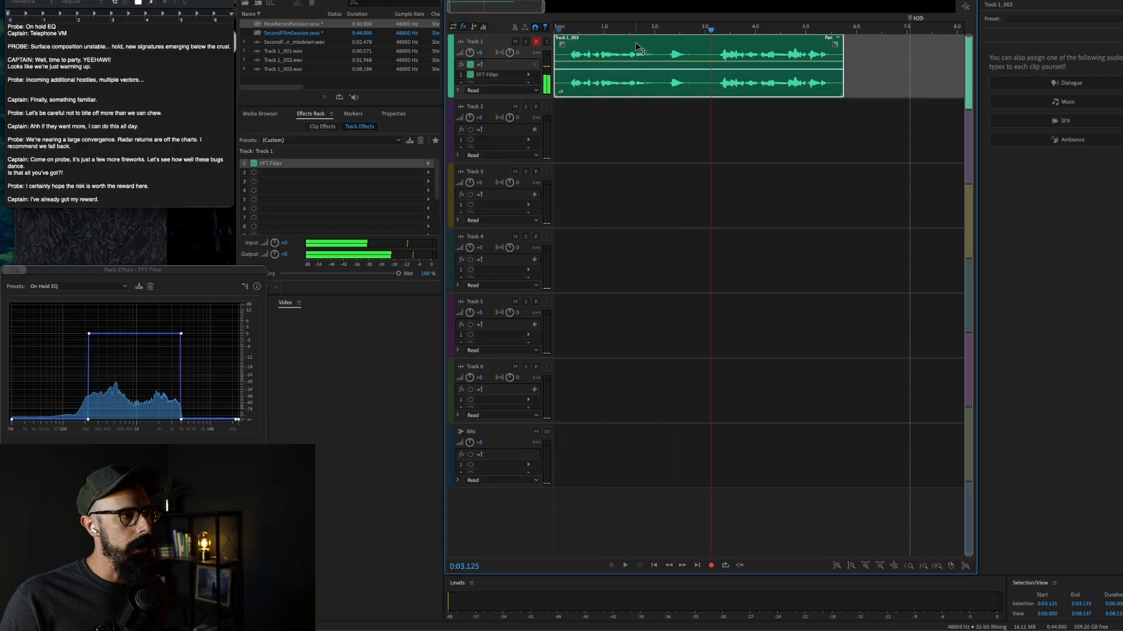
left_click(635, 135)
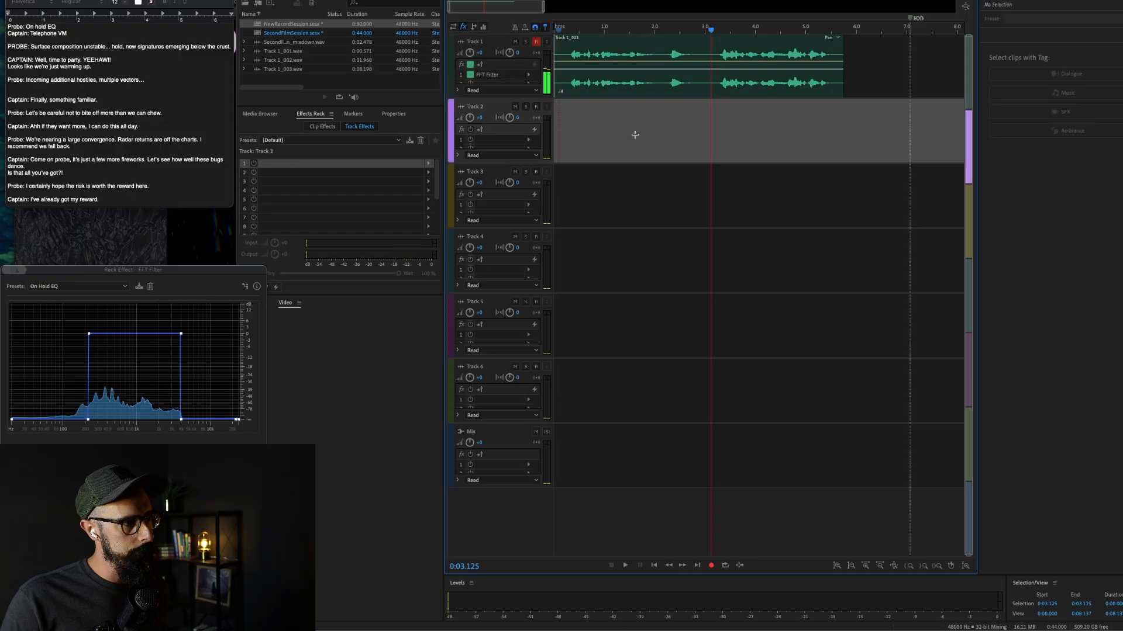
key("ctrl+v")
left_click_drag(760, 109, 605, 120)
left_click(630, 200)
key("ctrl+v")
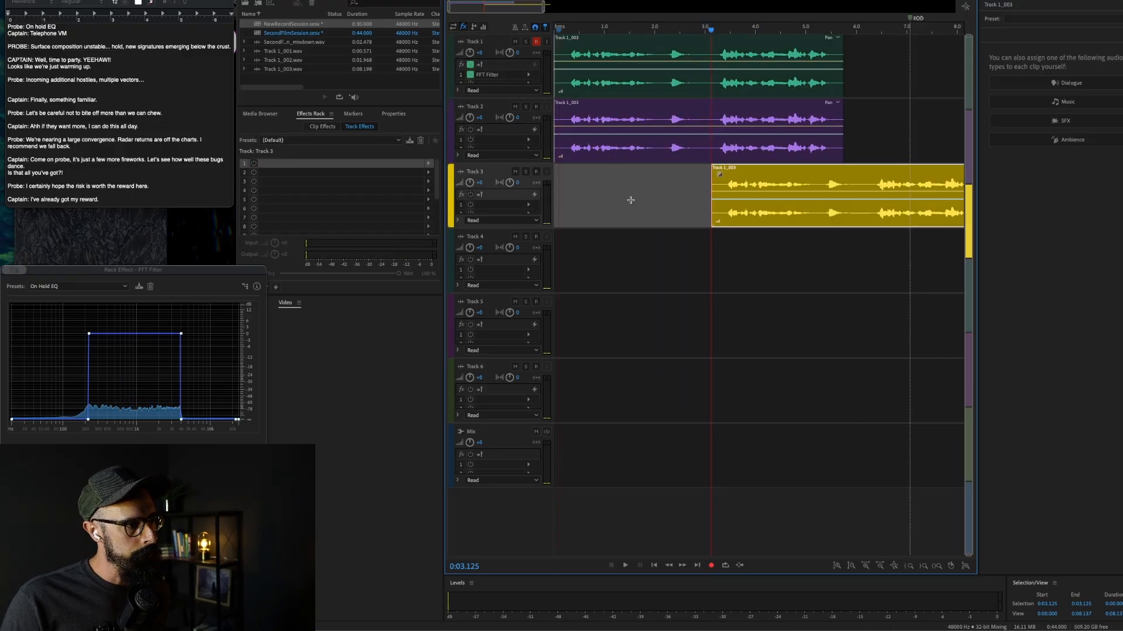
left_click_drag(791, 175, 633, 177)
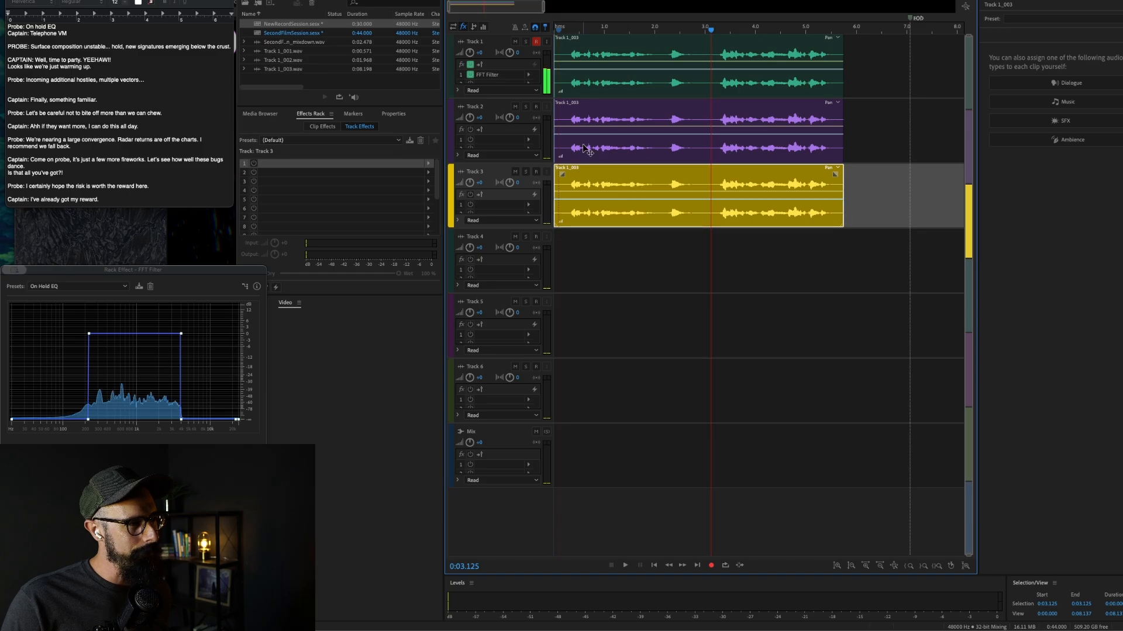
- Offset the duplicate clips slightly, starting Track 2 about 0.02 s and Track 3 about 0.04 s after Track 1
scroll(582, 146, "up", 5)
scroll(583, 146, "up", 2)
scroll(583, 145, "left", 2)
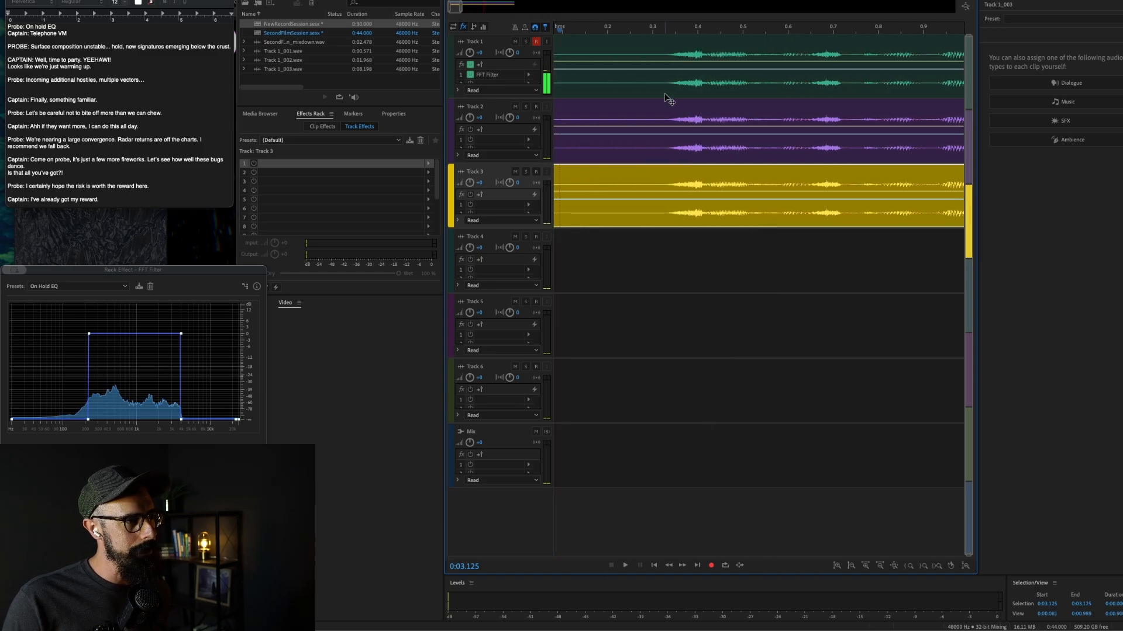
left_click(662, 105)
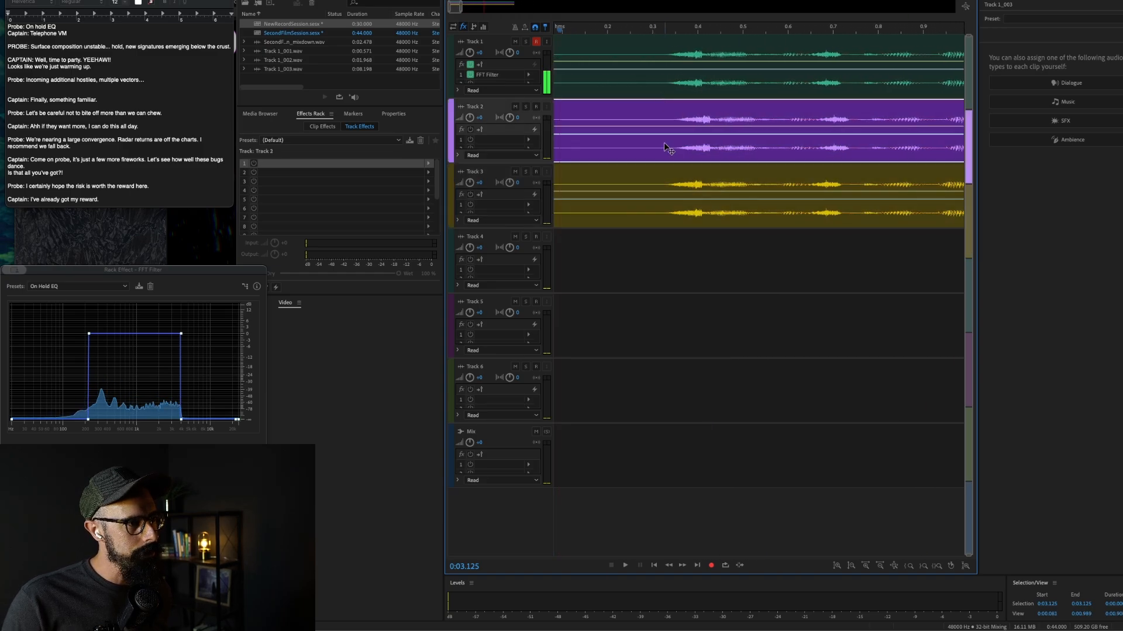
left_click_drag(667, 167, 685, 167)
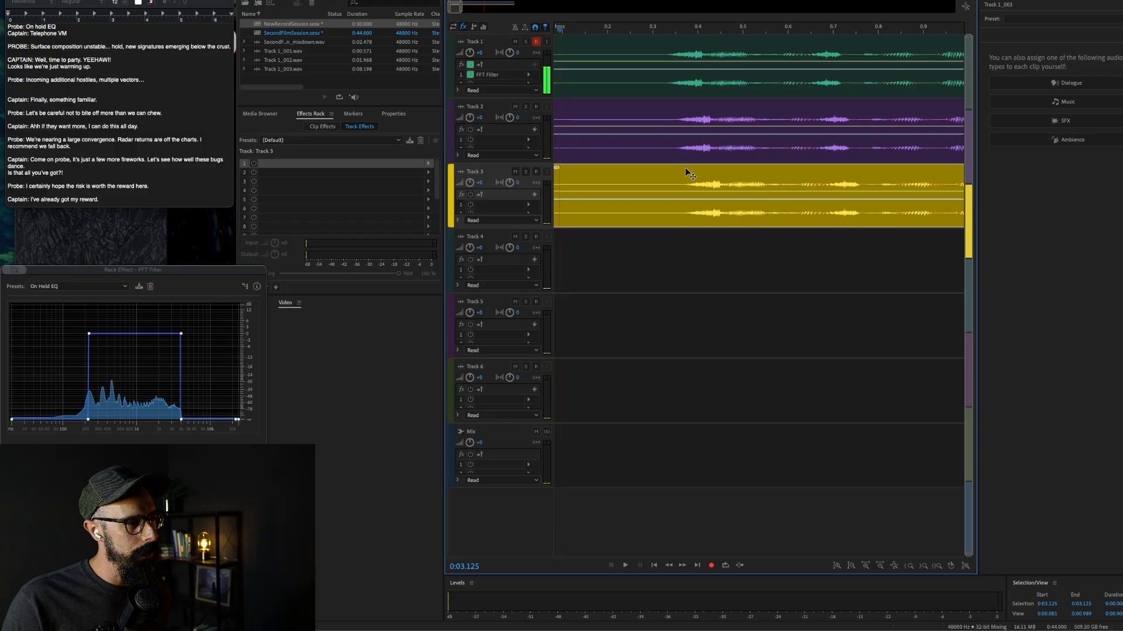
- Play the three layered voice clips from the session start to hear the staggered effect
left_click_drag(672, 25, 652, 26)
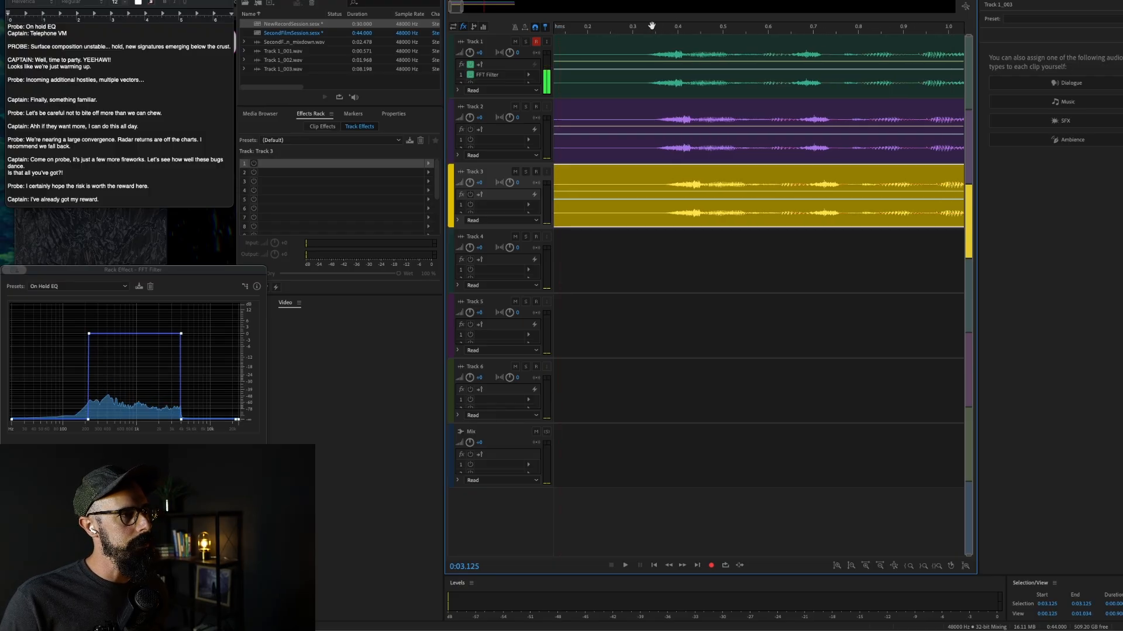
scroll(561, 29, "down", 4)
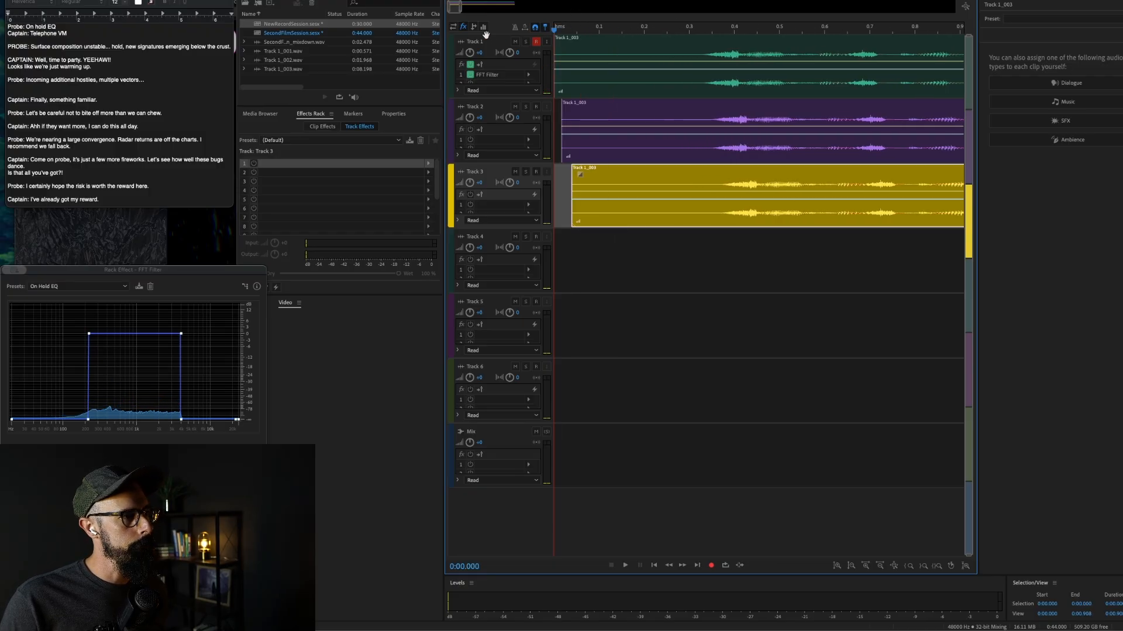
key("Home")
key("space")
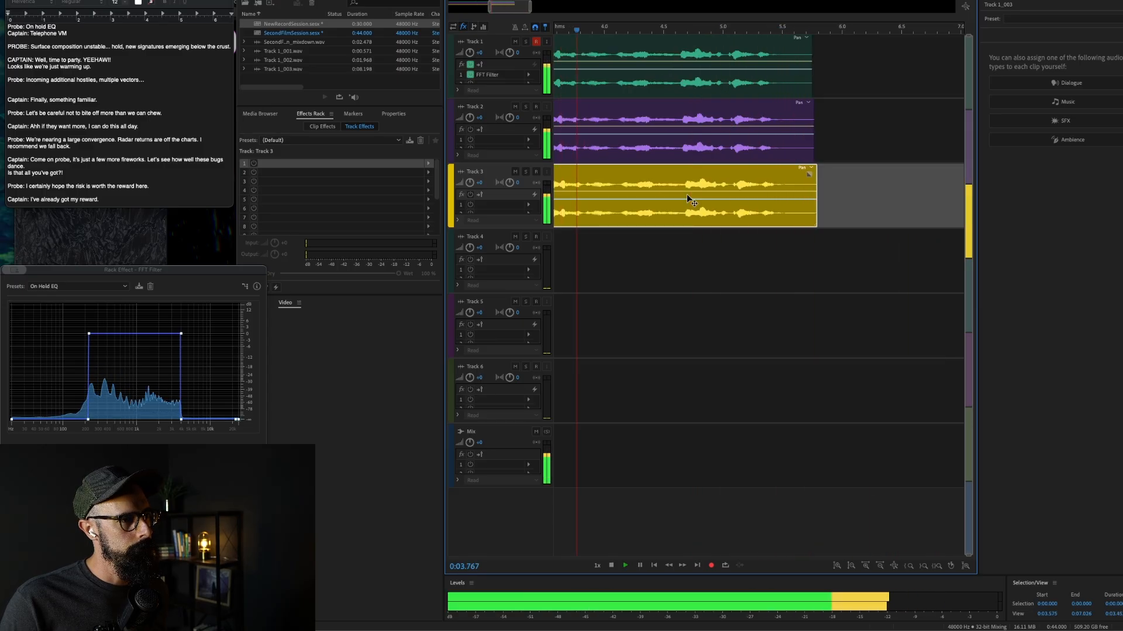
key("space")
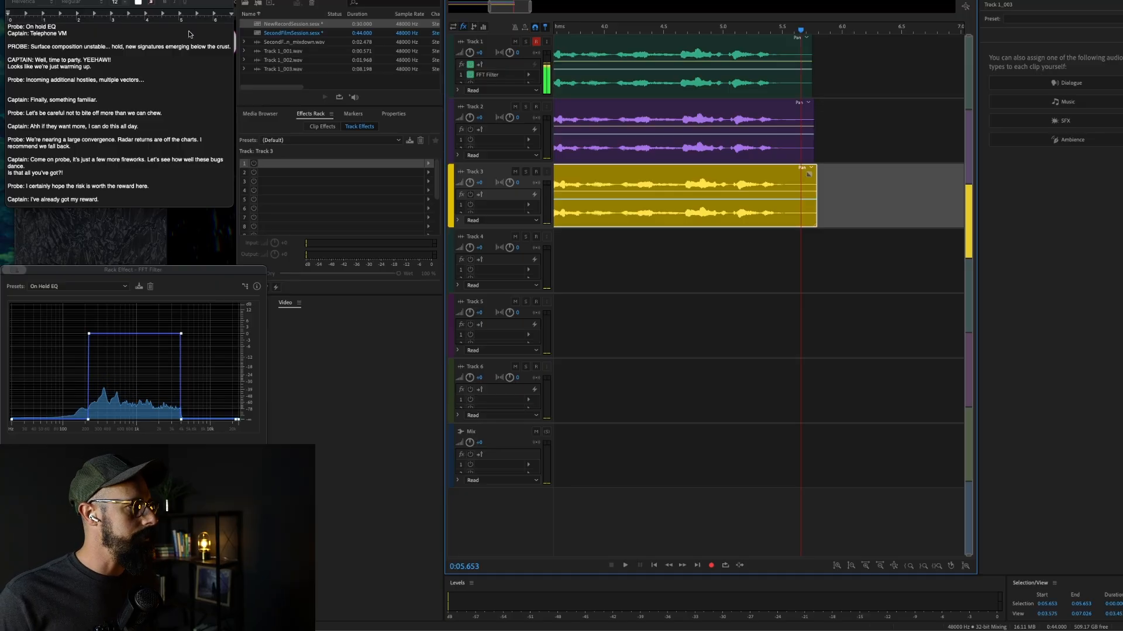
- Export a multitrack mixdown of the entire session as ProbeRecording2.wav
left_click(108, 0)
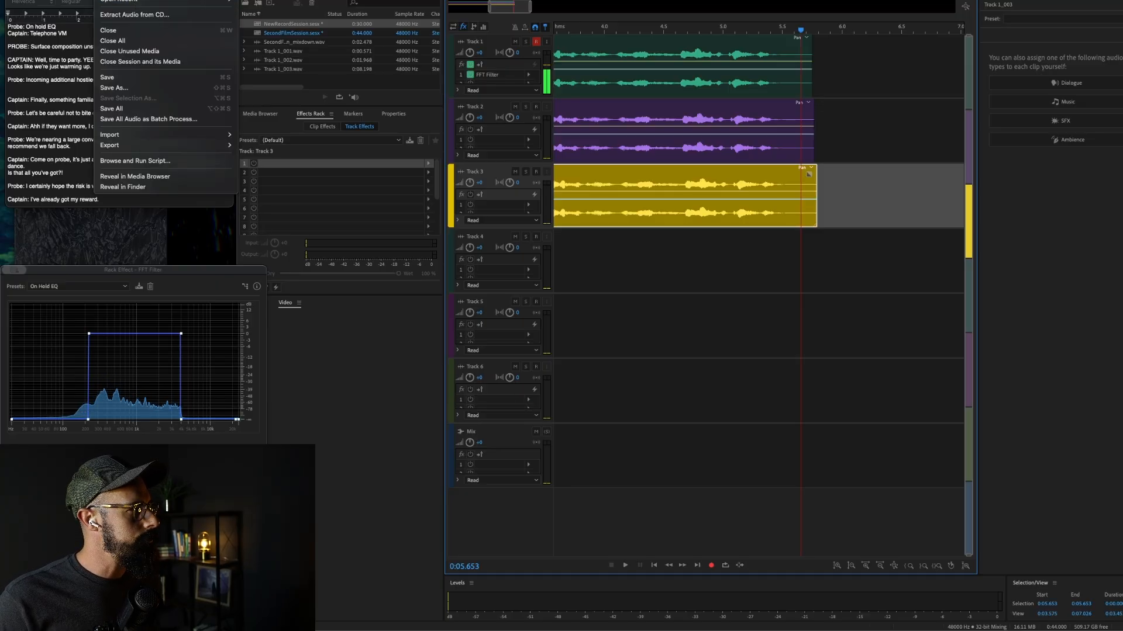
mouse_move(228, 145)
mouse_move(309, 195)
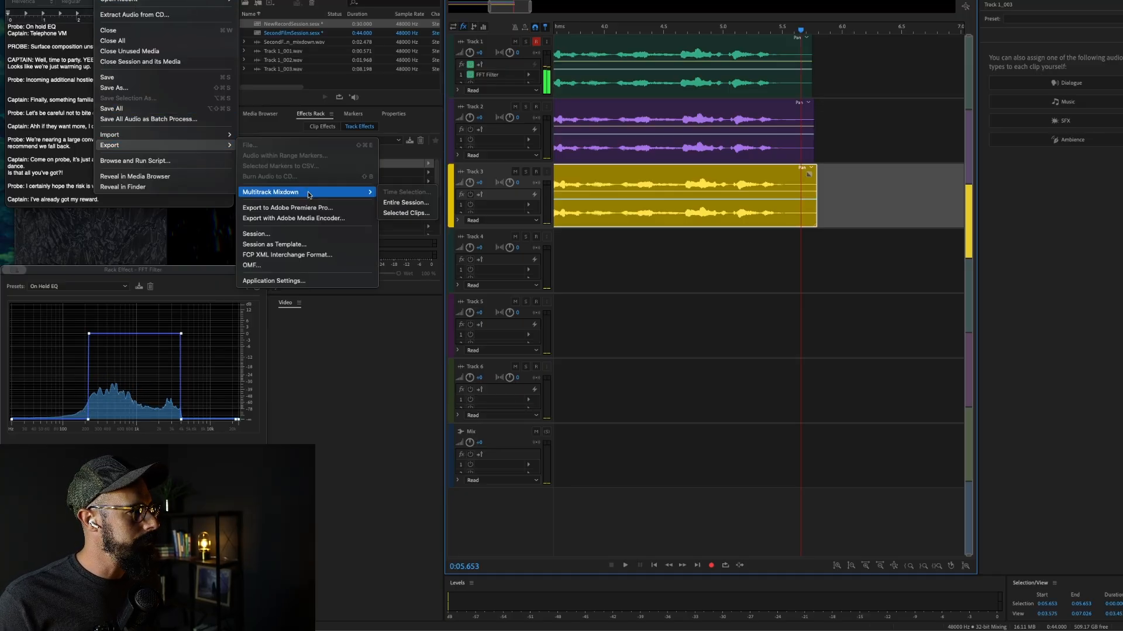
left_click(403, 203)
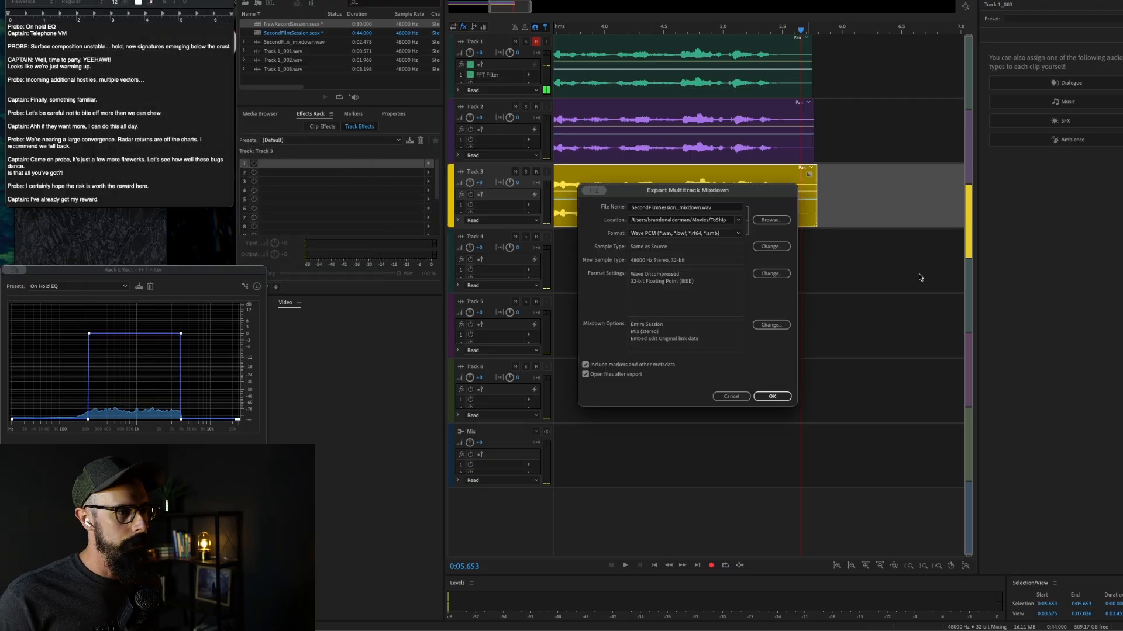
left_click(699, 209)
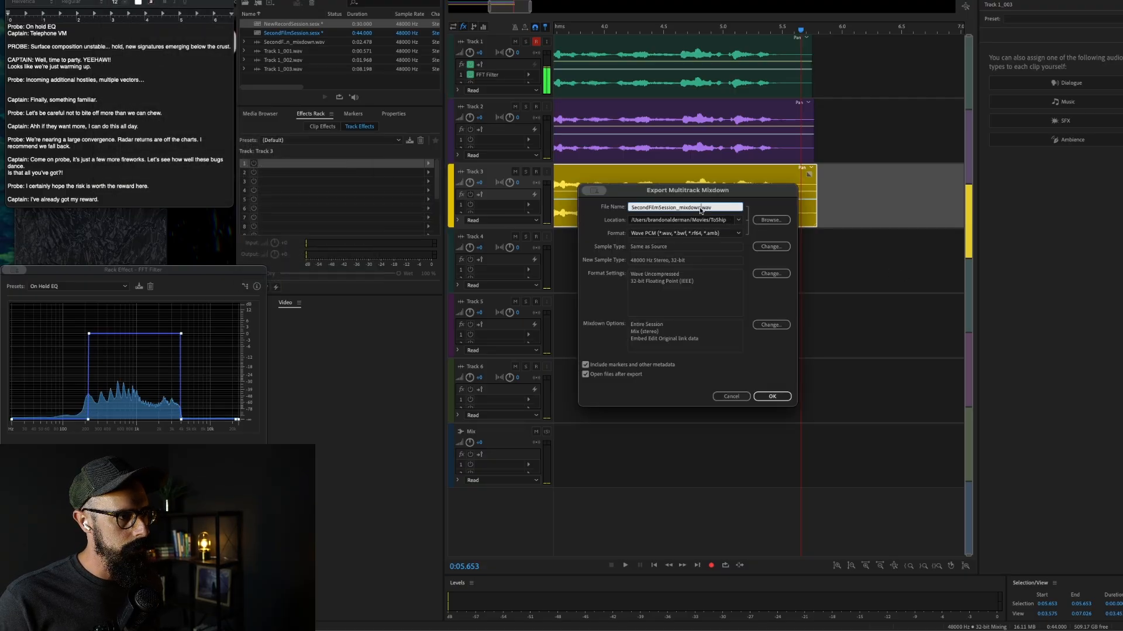
type("ProbeRecoreding")
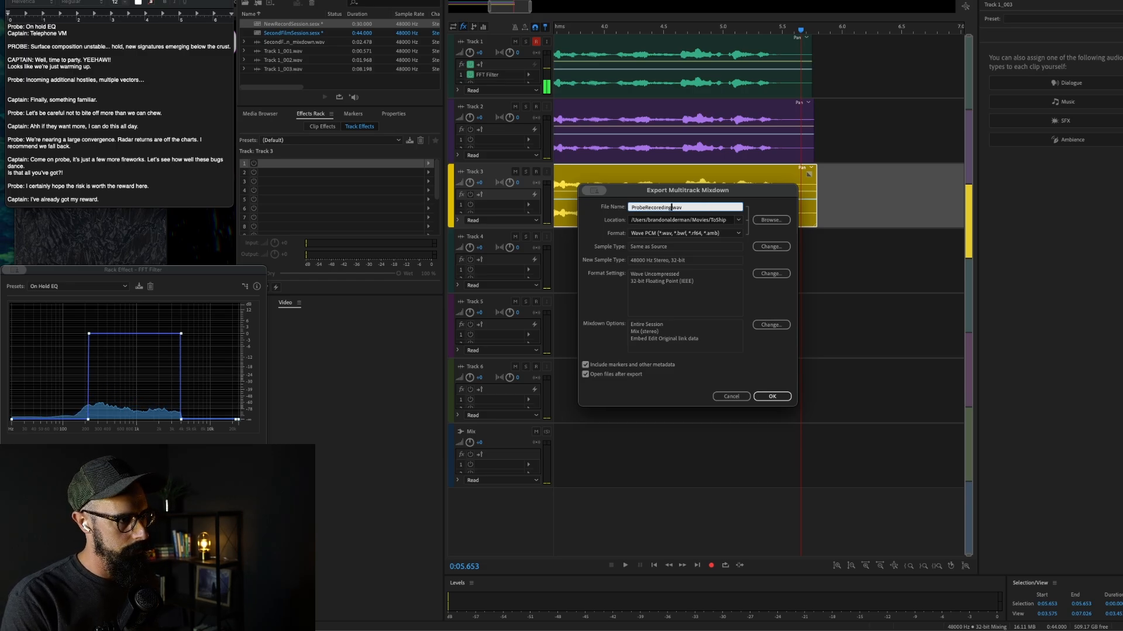
key("BackSpace")
key("BackSpace")
key("BackSpace")
key("BackSpace")
type("ing2")
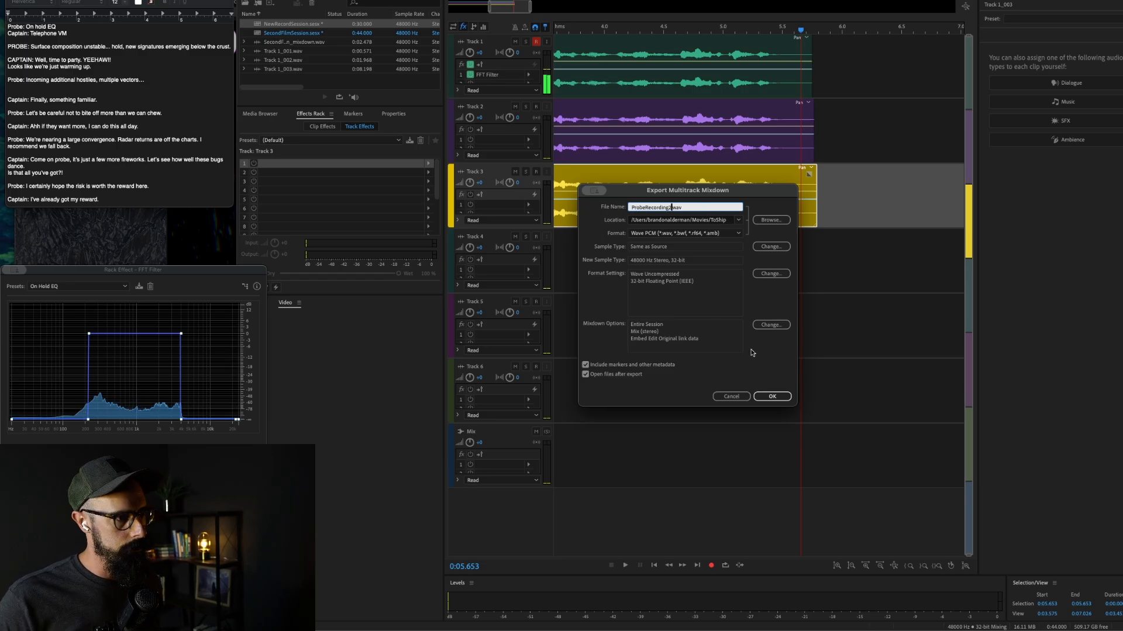
left_click(780, 369)
left_click(772, 396)
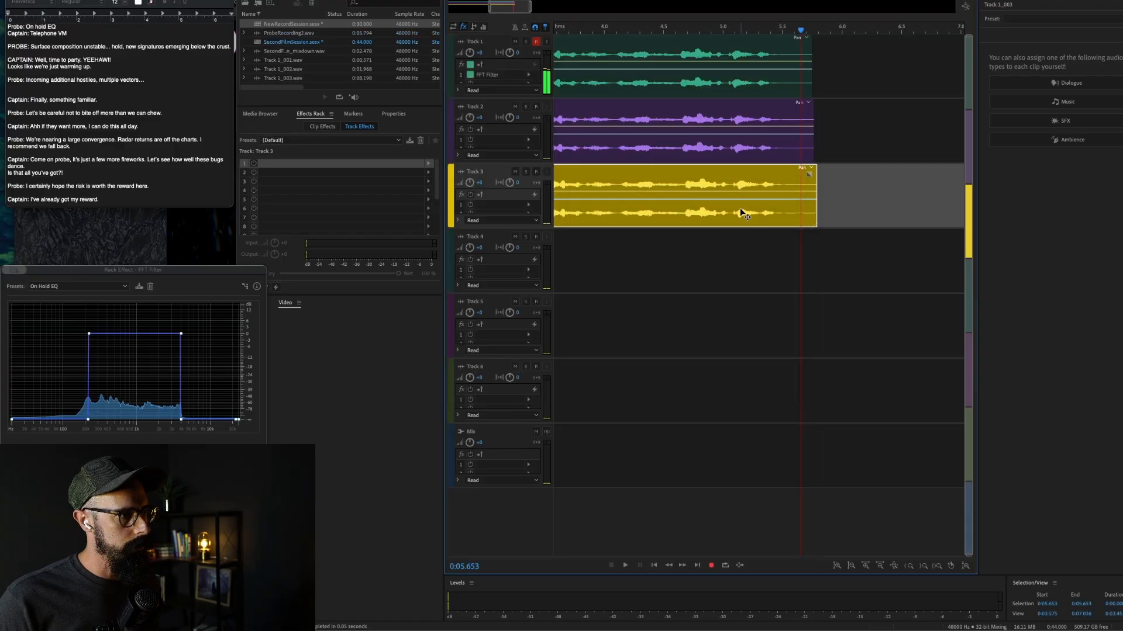
- Switch to Finder and preview the exported ProbeRecording2.wav in the ToShip folder
left_click(697, 84)
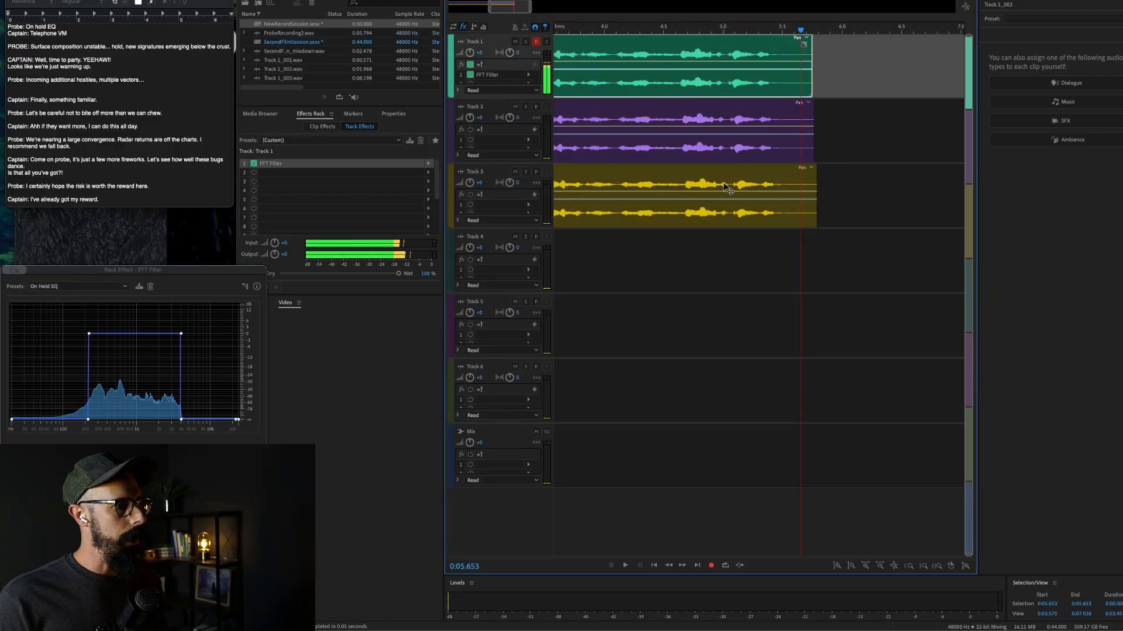
key("super+Tab")
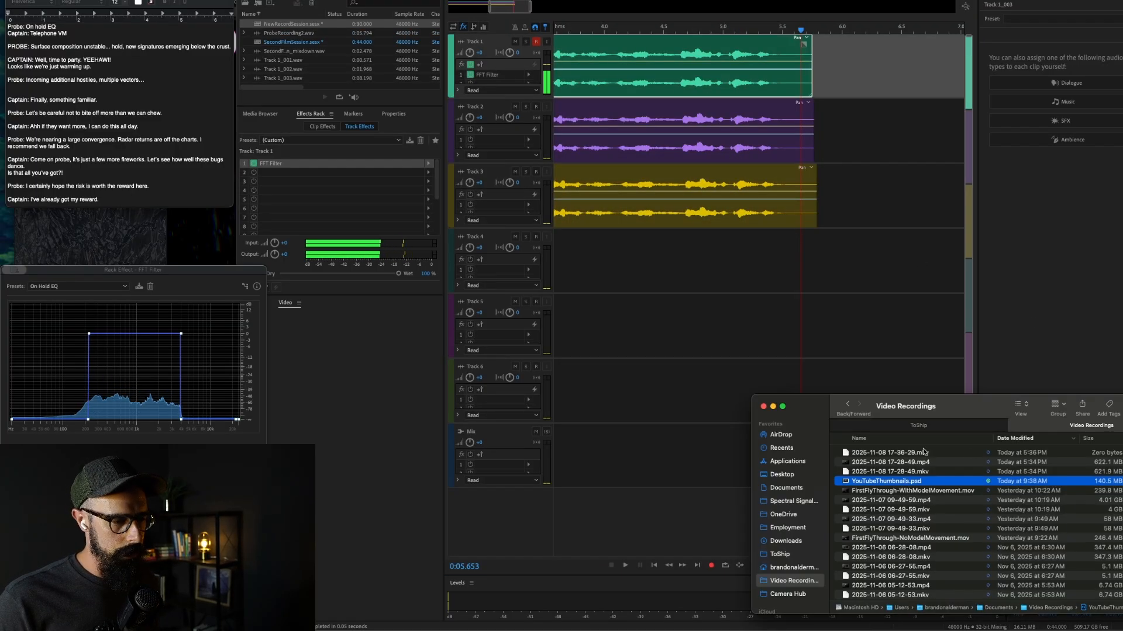
left_click(917, 425)
left_click(916, 455)
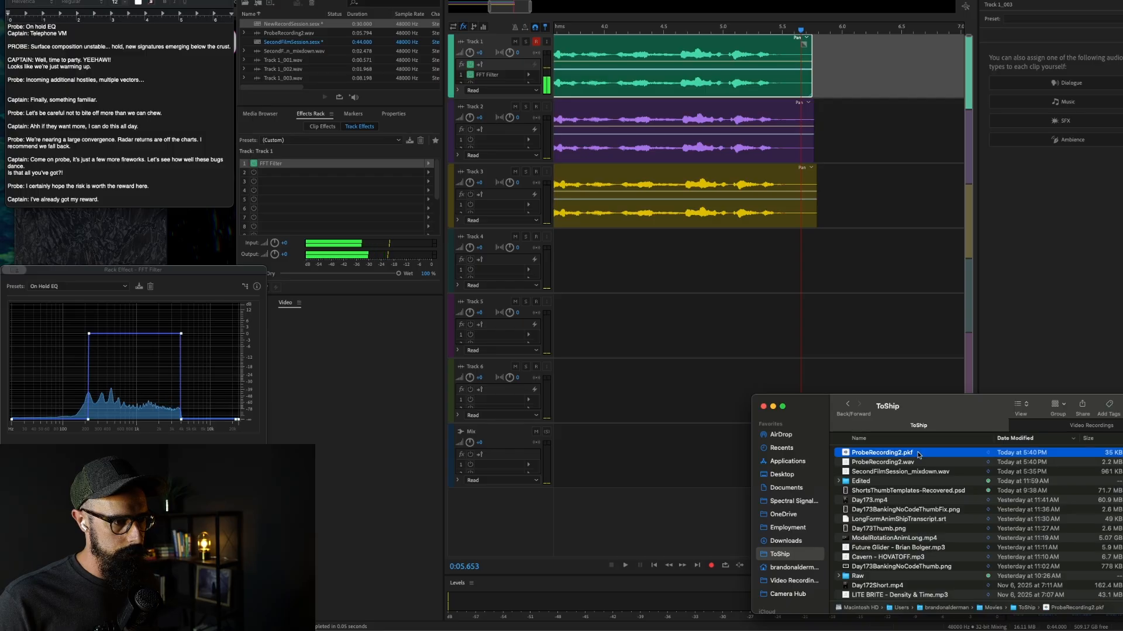
left_click(926, 463)
key("space")
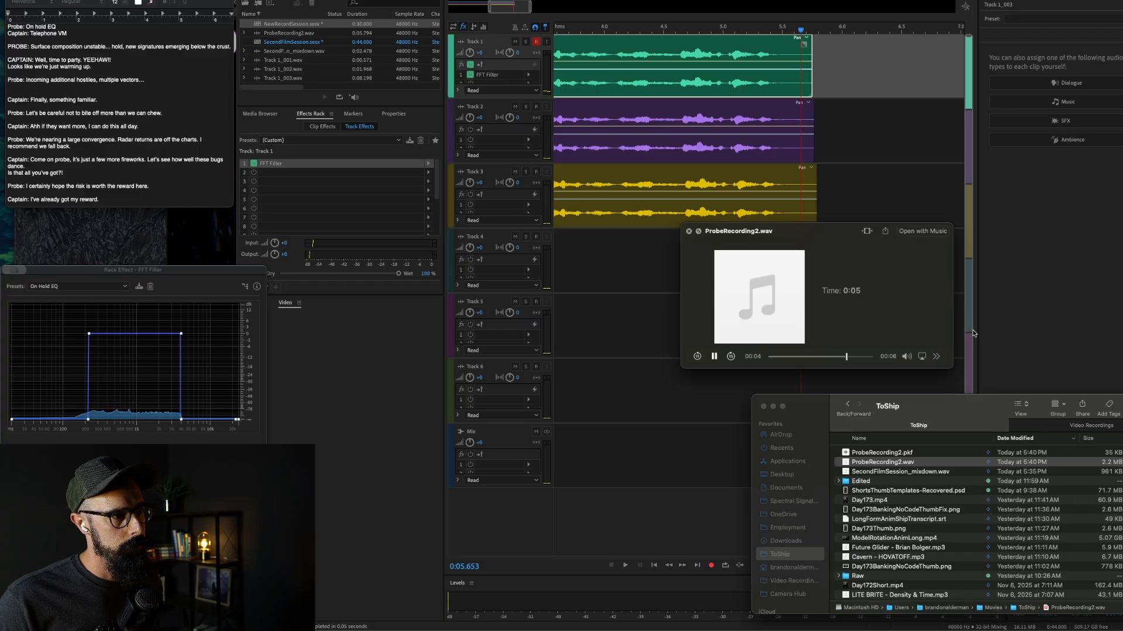
key("space")
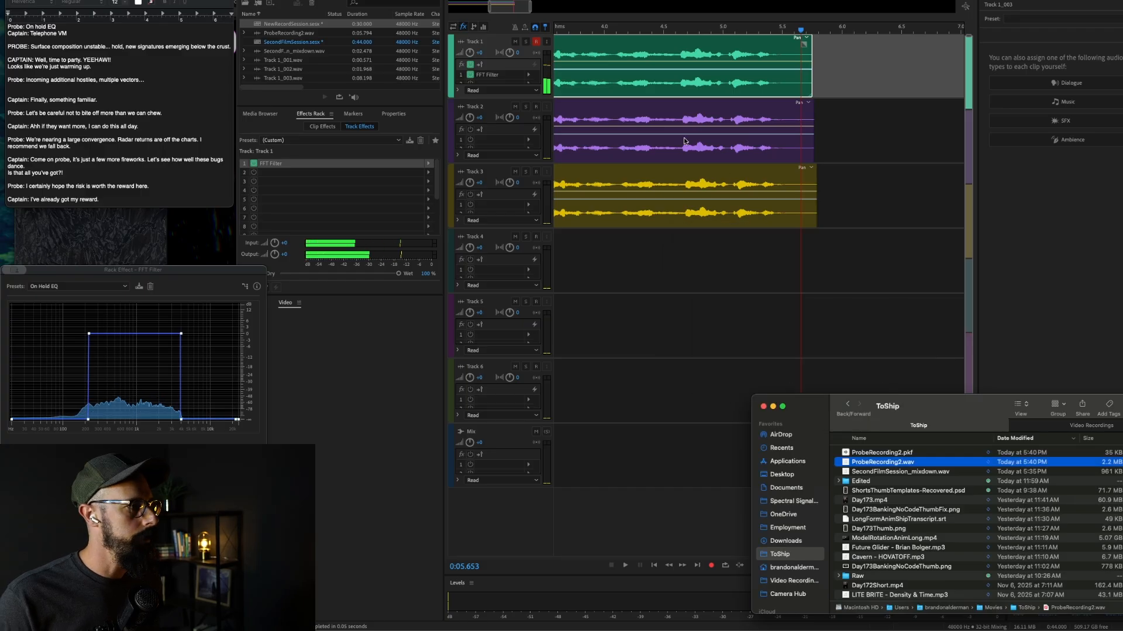
- Delete the voice clips from Tracks 1, 2 and 3 in the Audition session
left_click(687, 76)
left_click(701, 129)
left_click(716, 183)
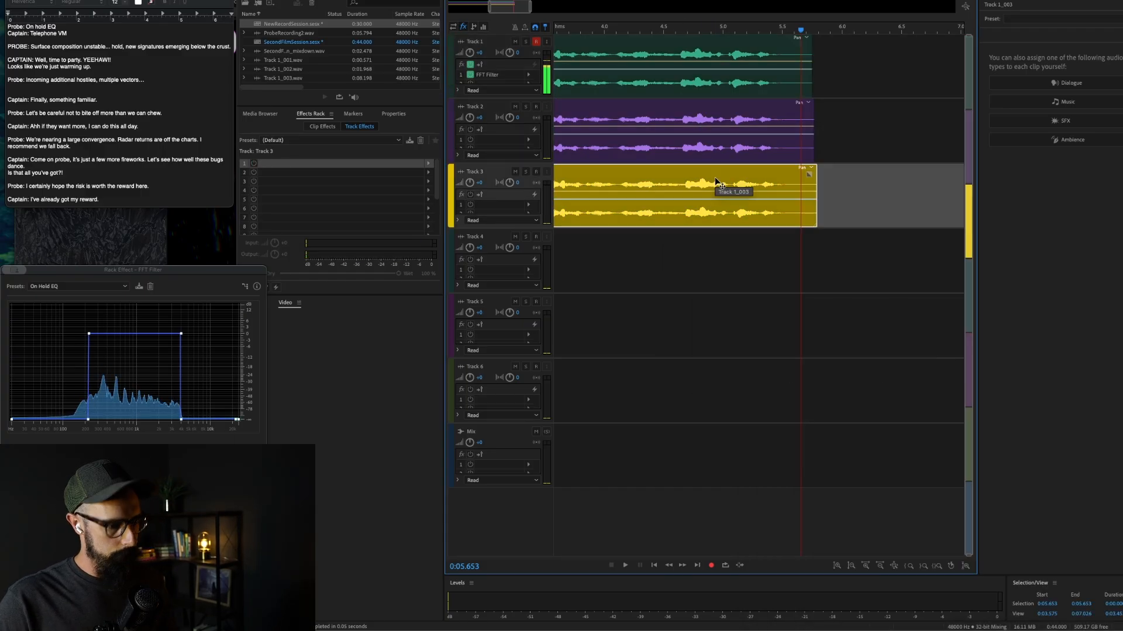
key("Delete")
left_click(729, 110)
key("Delete")
left_click(736, 82)
key("Delete")
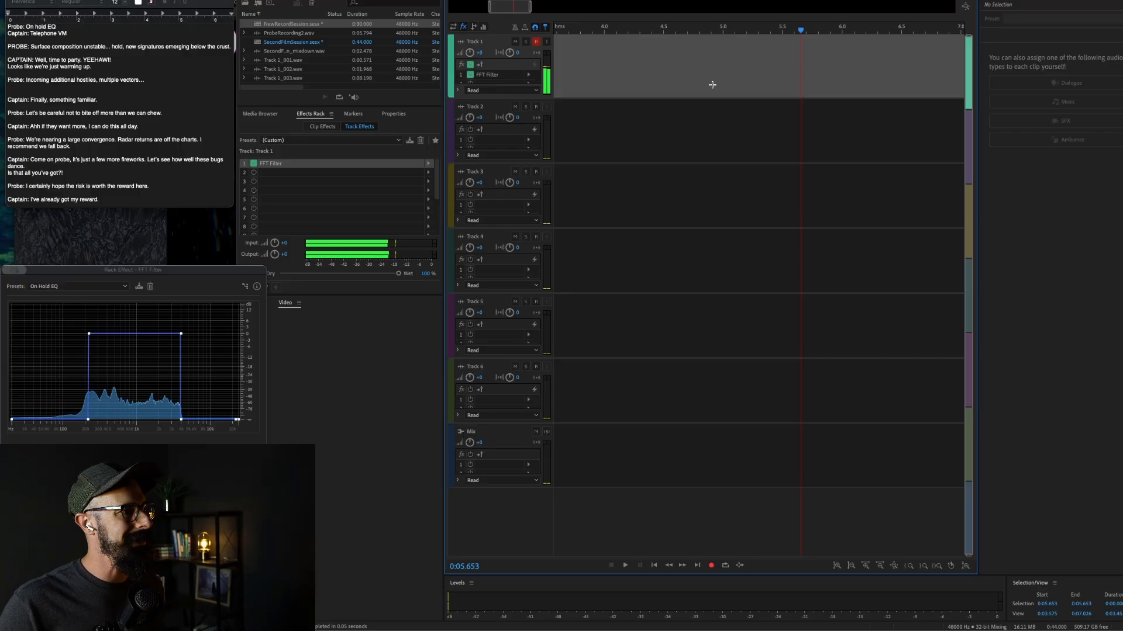
- Record the probe line "Incoming additional hostiles, multiple vectors..." on Track 1 from the session start
left_click(637, 48)
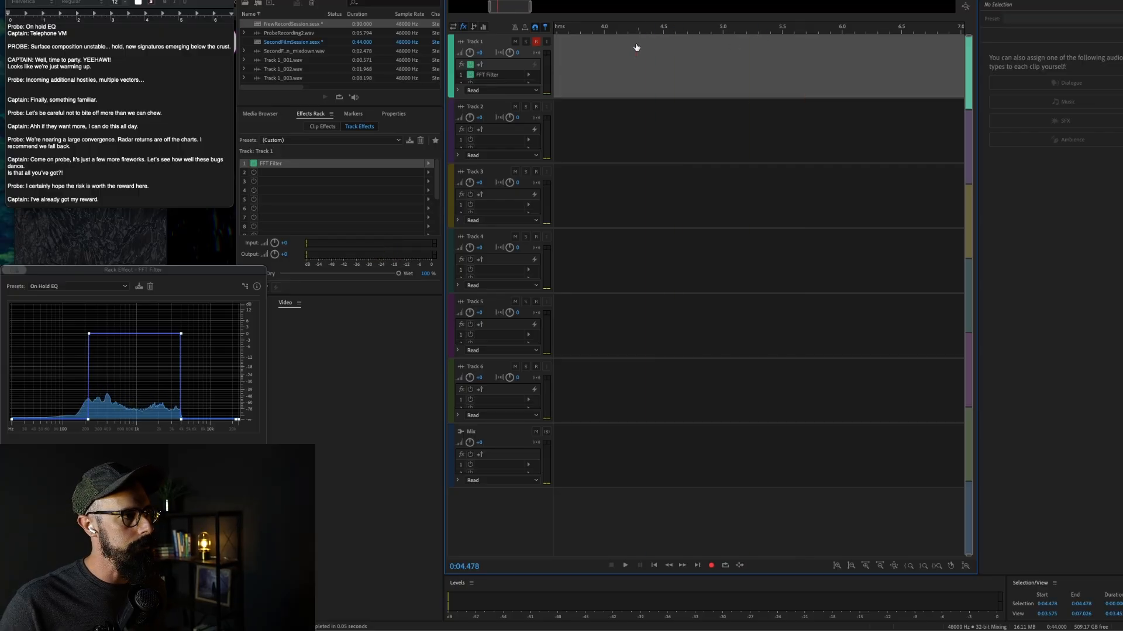
left_click_drag(526, 46, 500, 39)
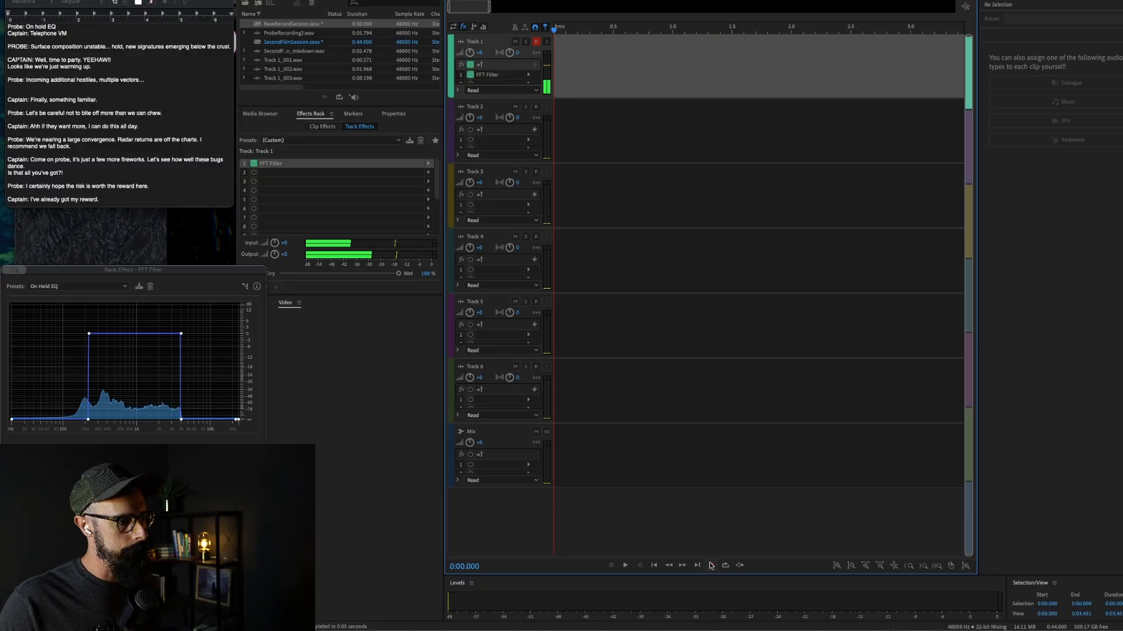
left_click(155, 81)
left_click_drag(155, 81, 23, 80)
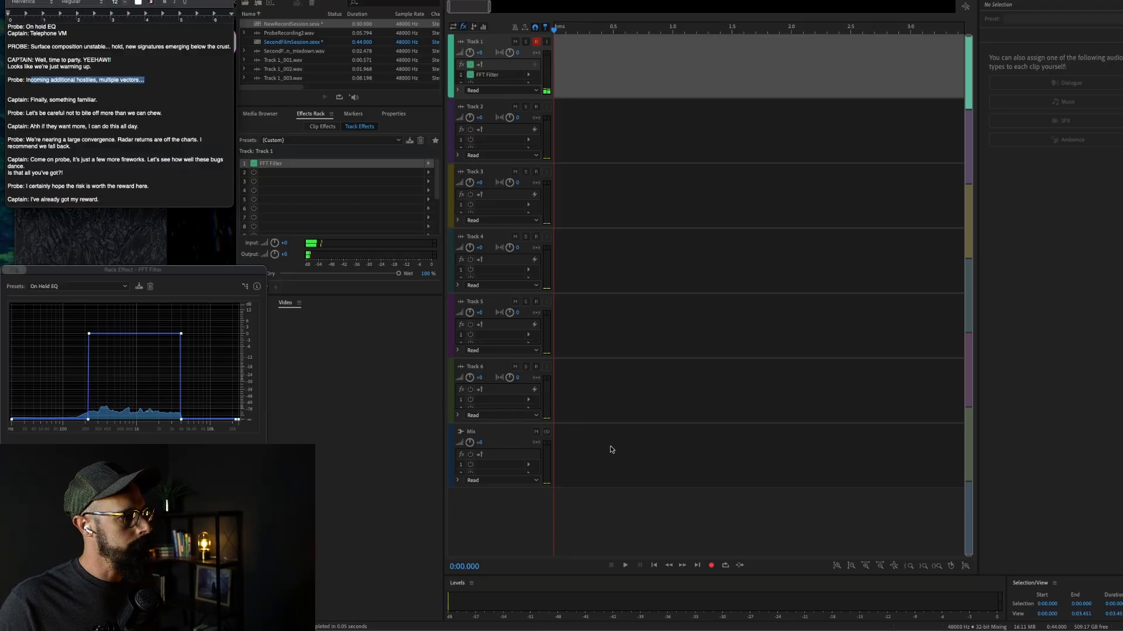
left_click(711, 565)
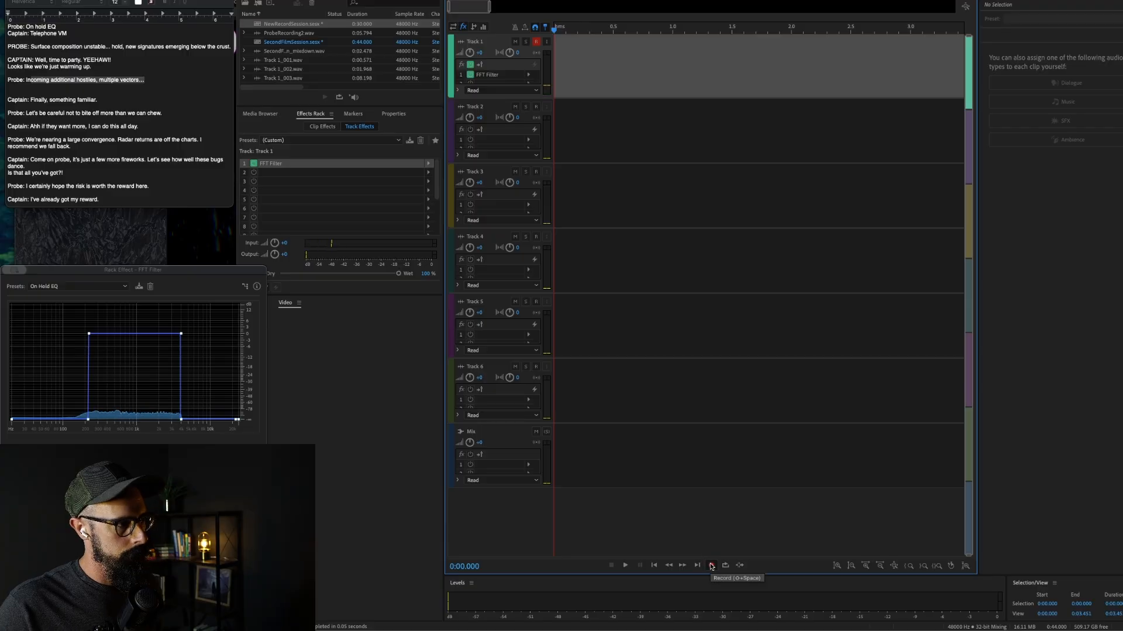
left_click(711, 565)
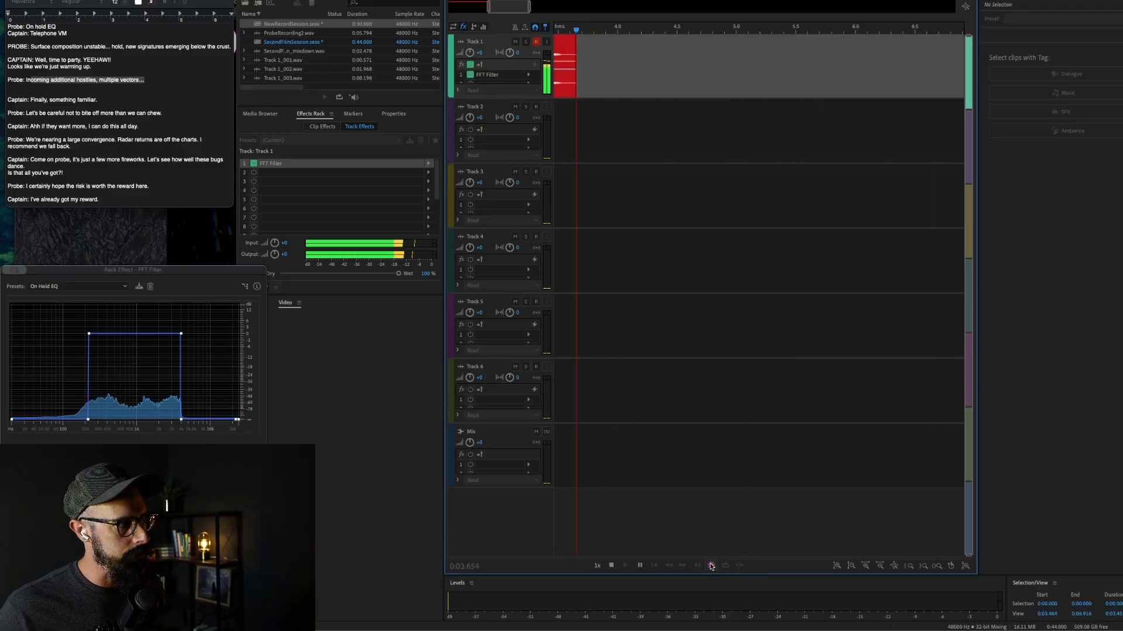
left_click(711, 565)
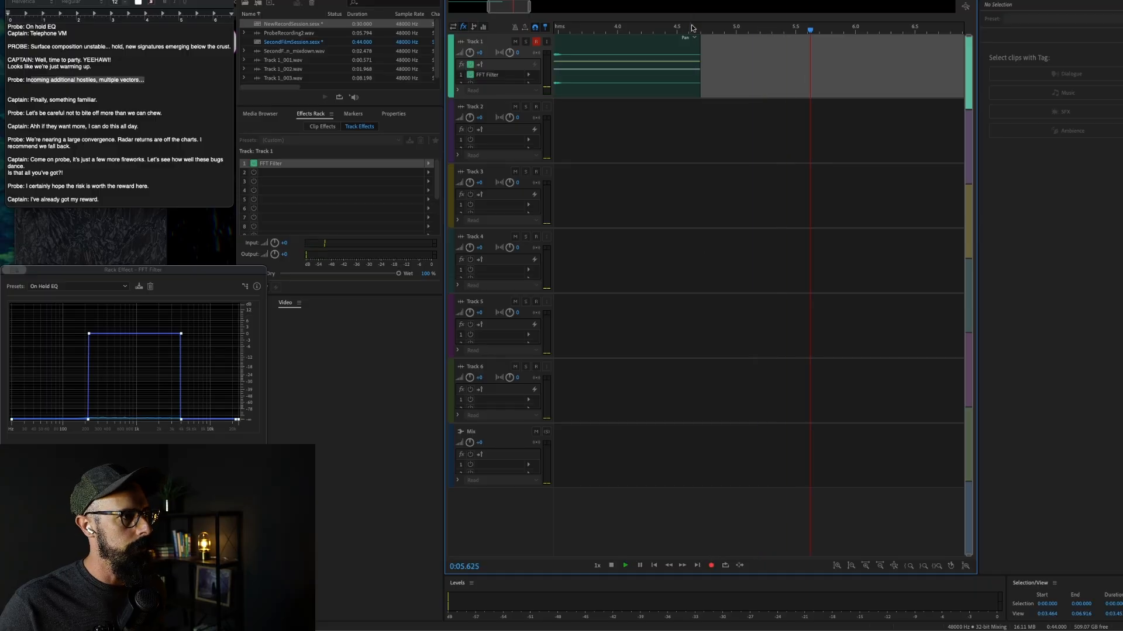
- Play back the new voice recording on Track 1 from the session start
left_click_drag(693, 28, 475, 41)
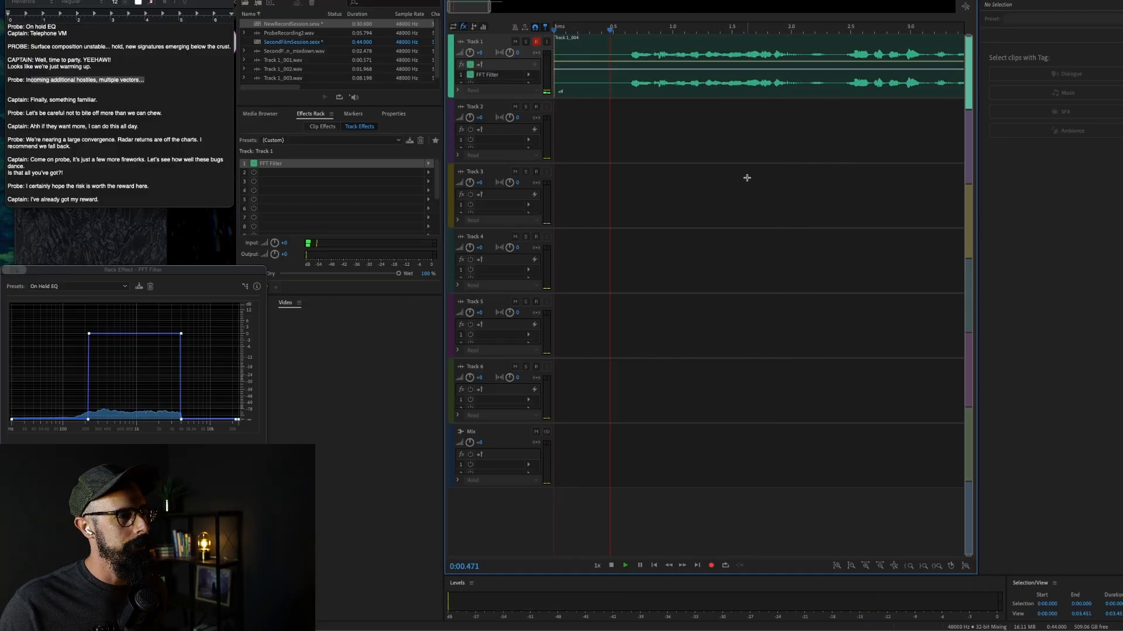
scroll(746, 177, "down", 5)
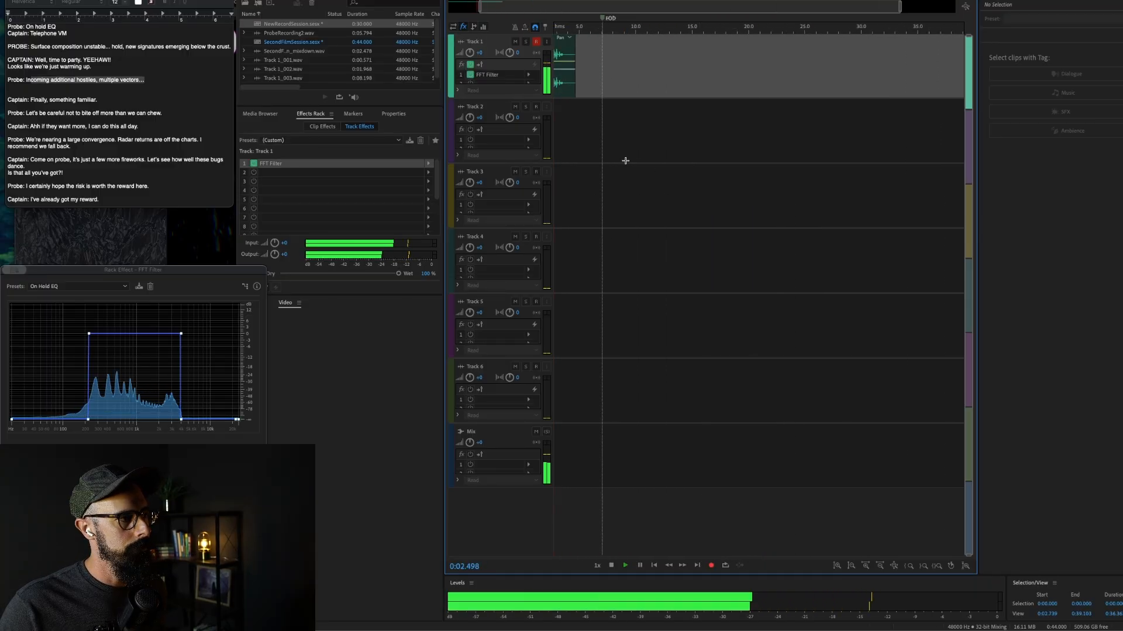
key("backslash")
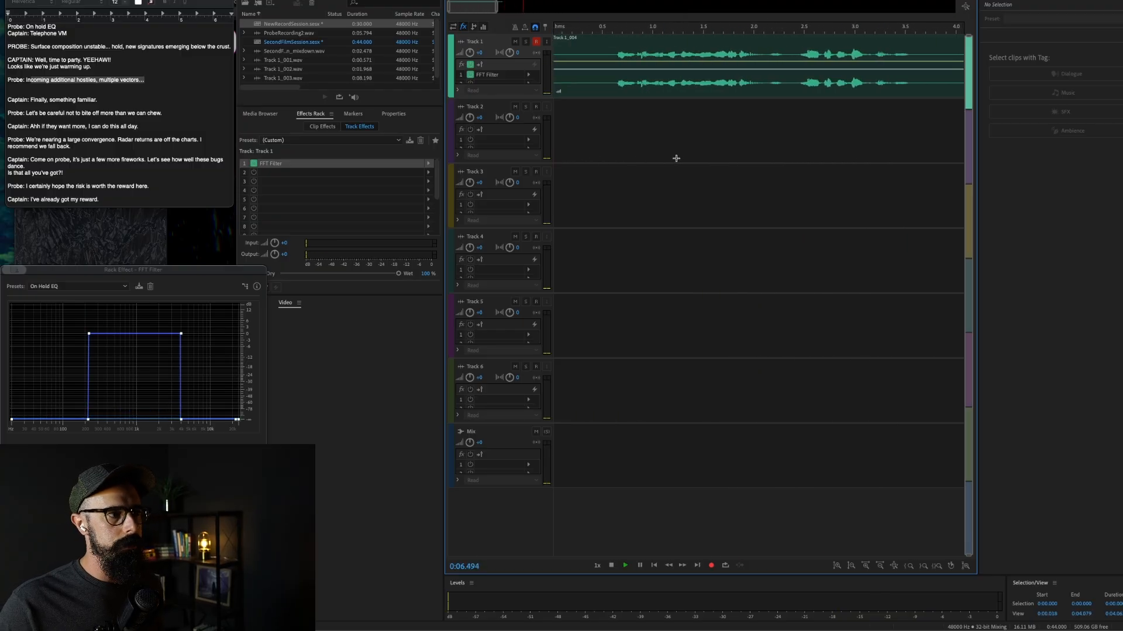
left_click(657, 126)
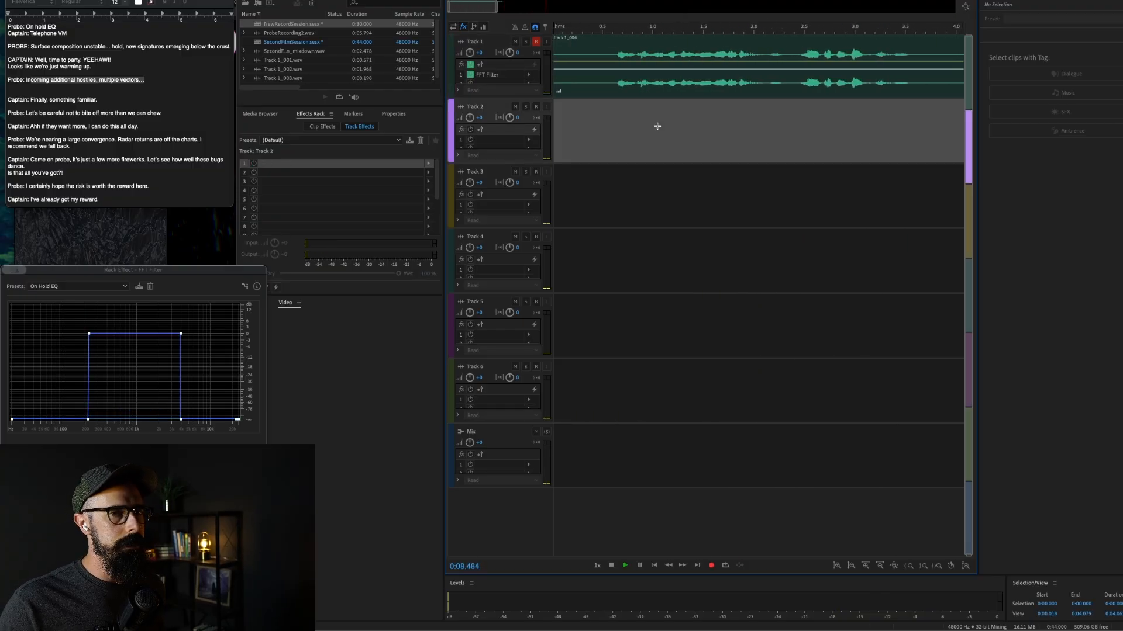
- Delete the new Track 1 recording and undo the earlier deletions to restore the previous voice clips on Tracks 1, 2 and 3
left_click(680, 75)
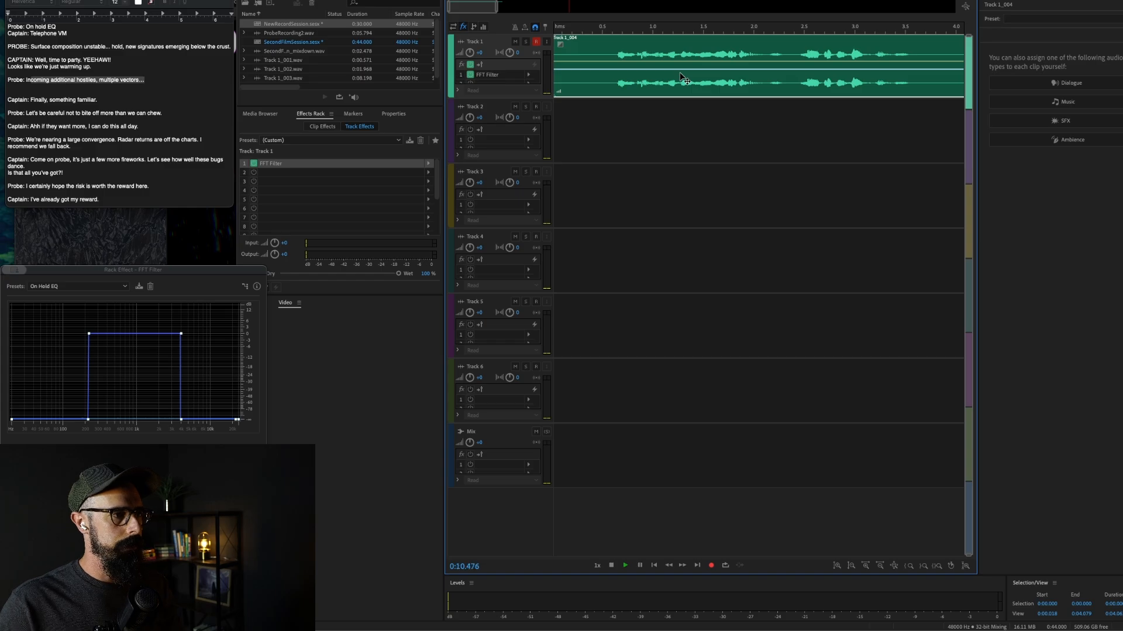
key("Delete")
key("super+z")
key("super+z")
key("super+z")
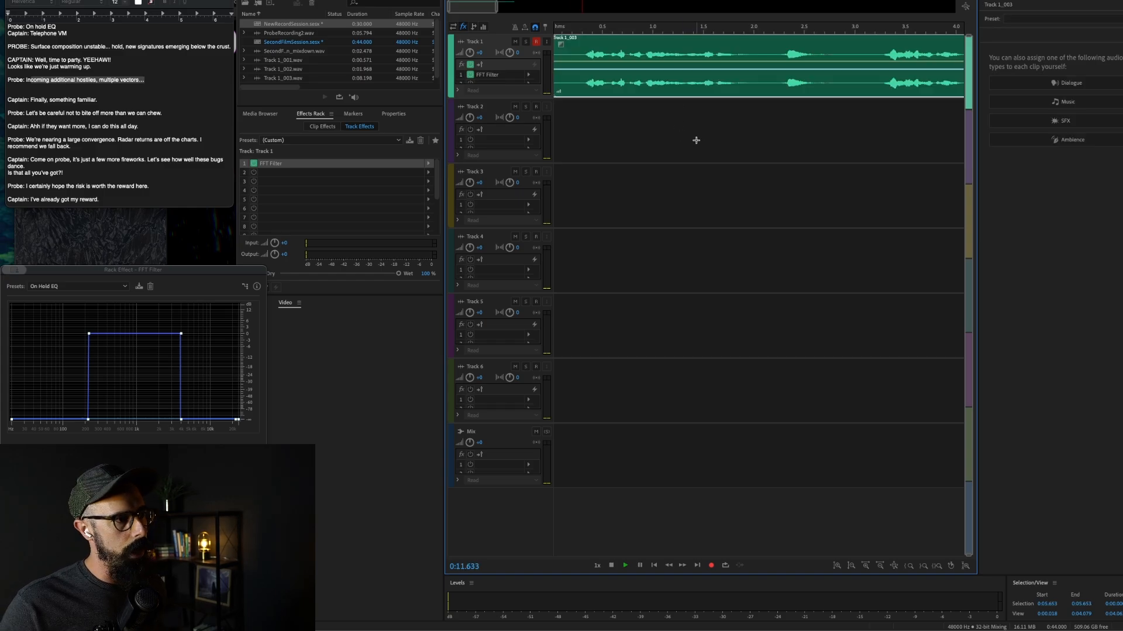
key("super+z")
left_click(709, 136)
left_click(702, 75)
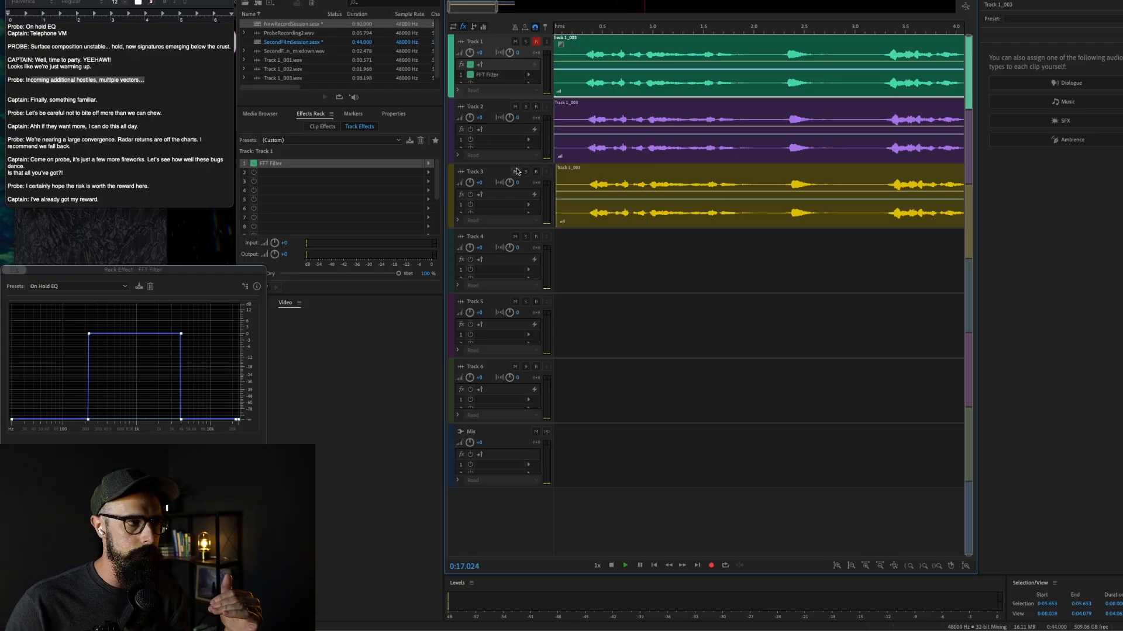
- Add an FFT Filter with the On Hold EQ preset to Track 2 and move its window aside
left_click(616, 144)
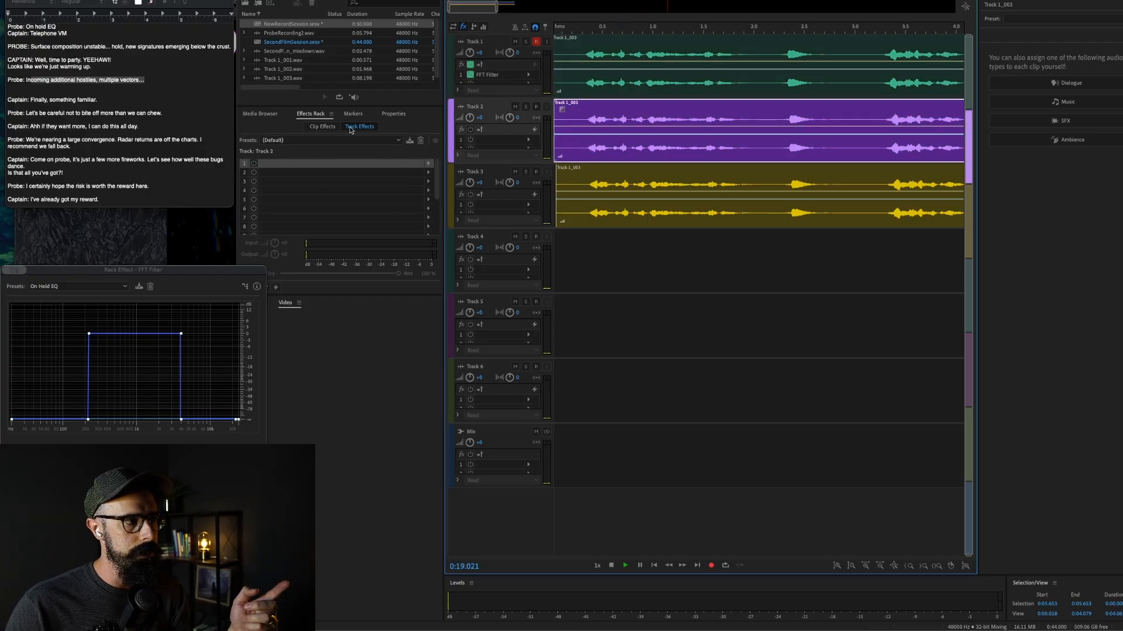
left_click(709, 203)
left_click(672, 156)
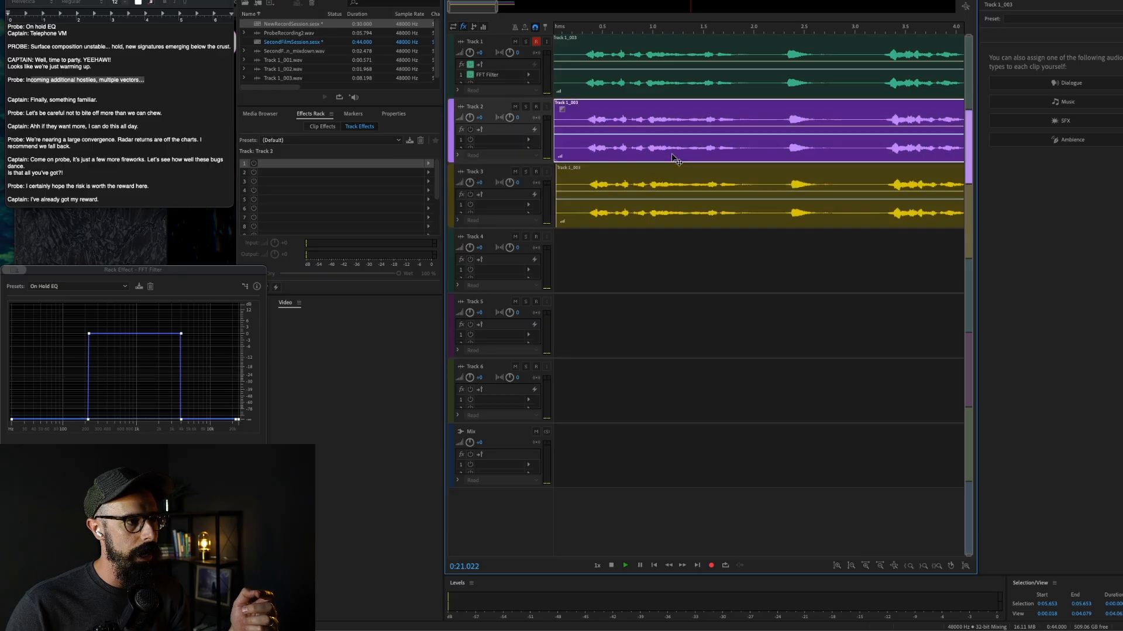
left_click(430, 173)
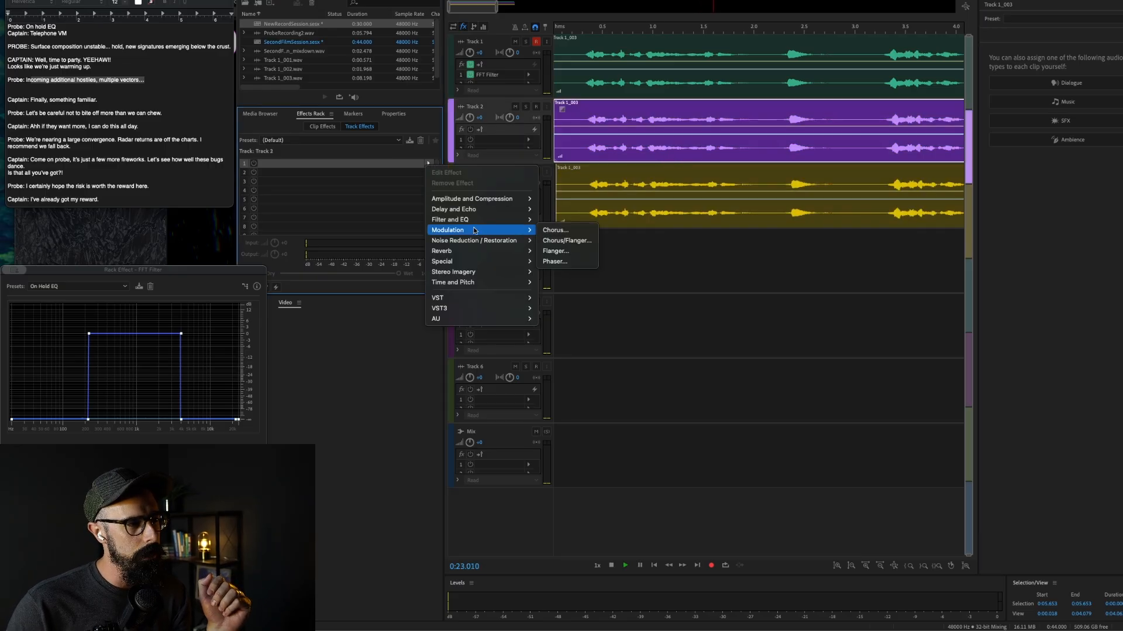
mouse_move(477, 221)
left_click(567, 221)
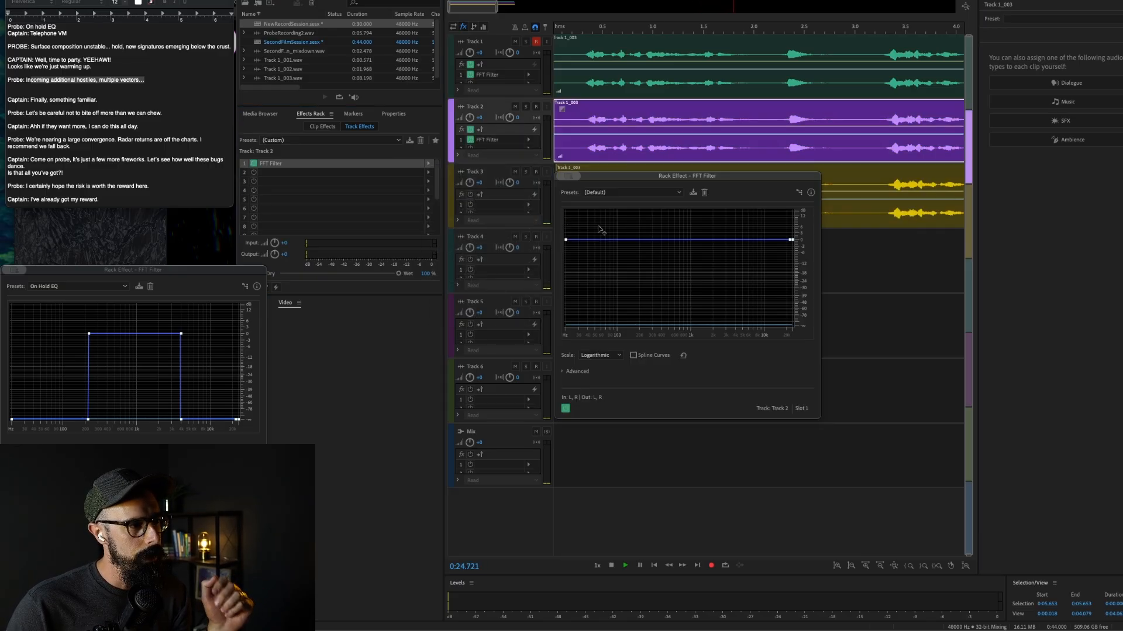
left_click(669, 194)
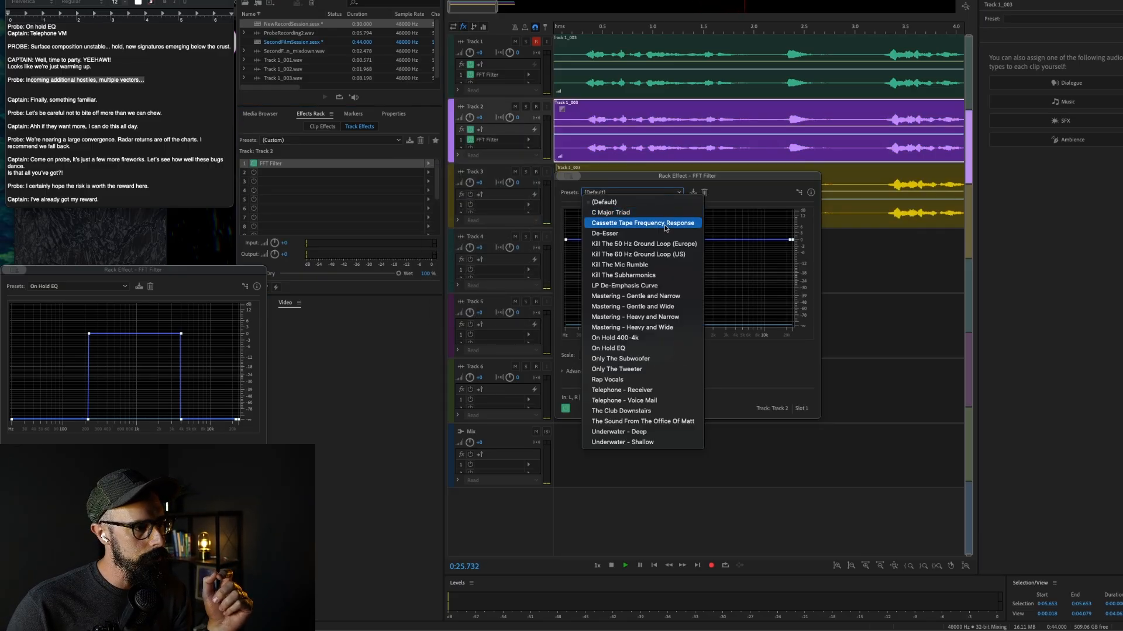
left_click(652, 343)
left_click_drag(752, 184, 253, 331)
- Add an FFT Filter with the On Hold EQ preset to Track 3 and move its window aside
left_click(641, 199)
left_click(428, 164)
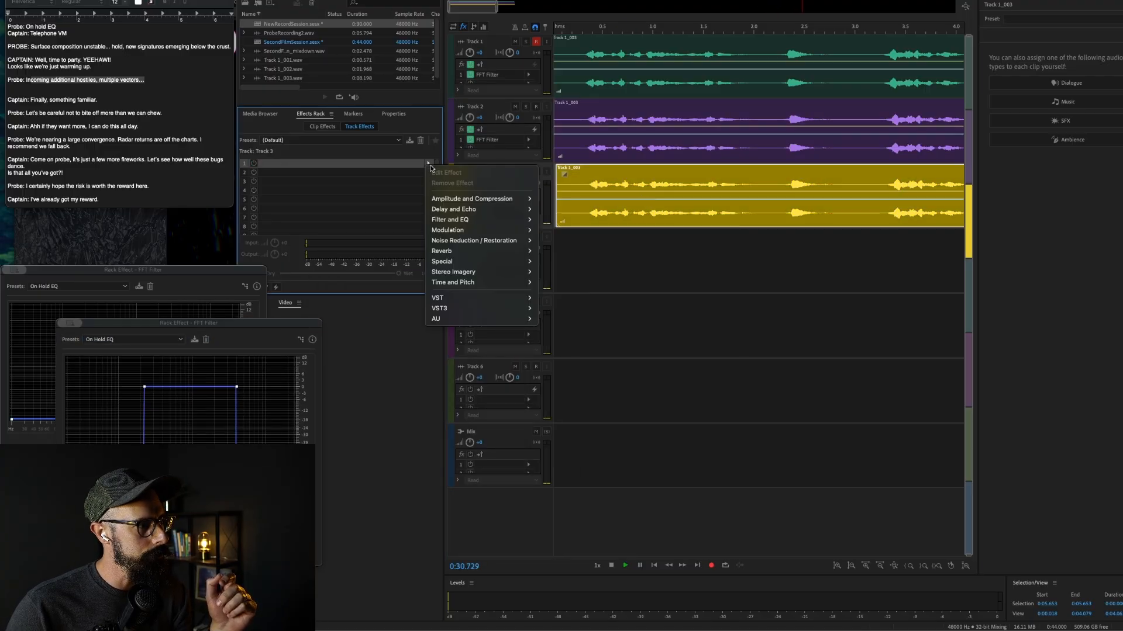
mouse_move(479, 220)
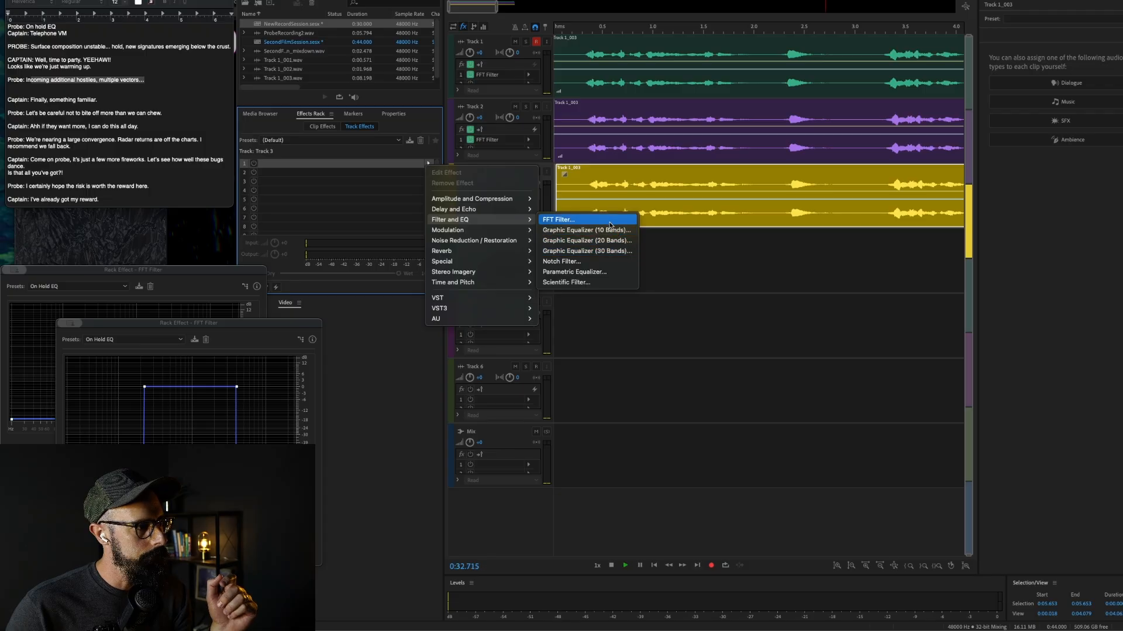
left_click(558, 219)
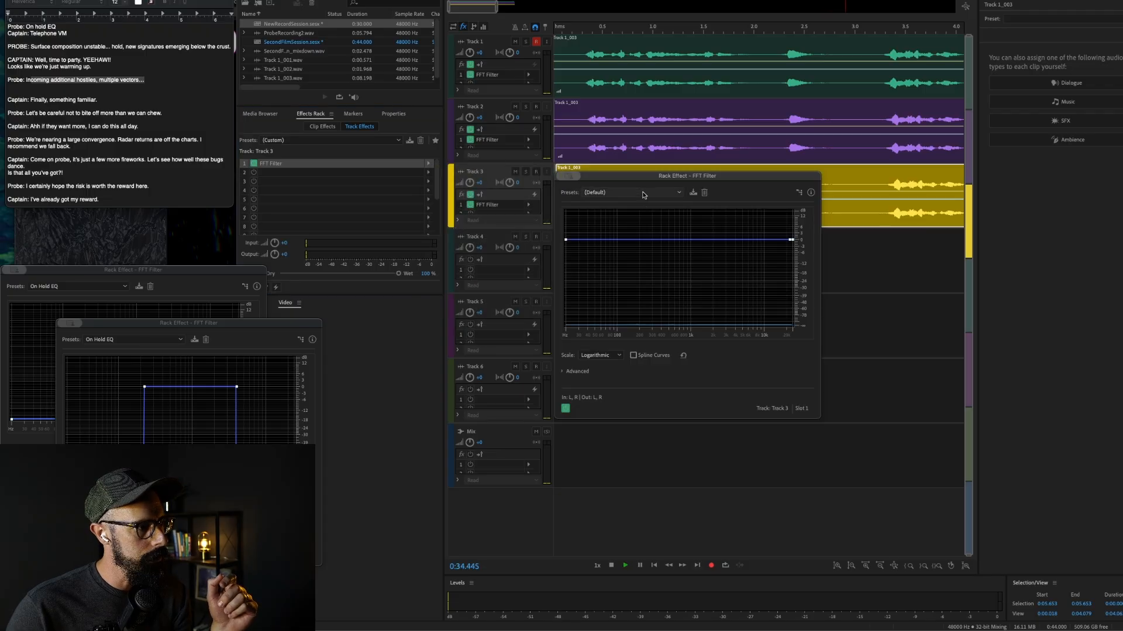
left_click(641, 193)
left_click(608, 348)
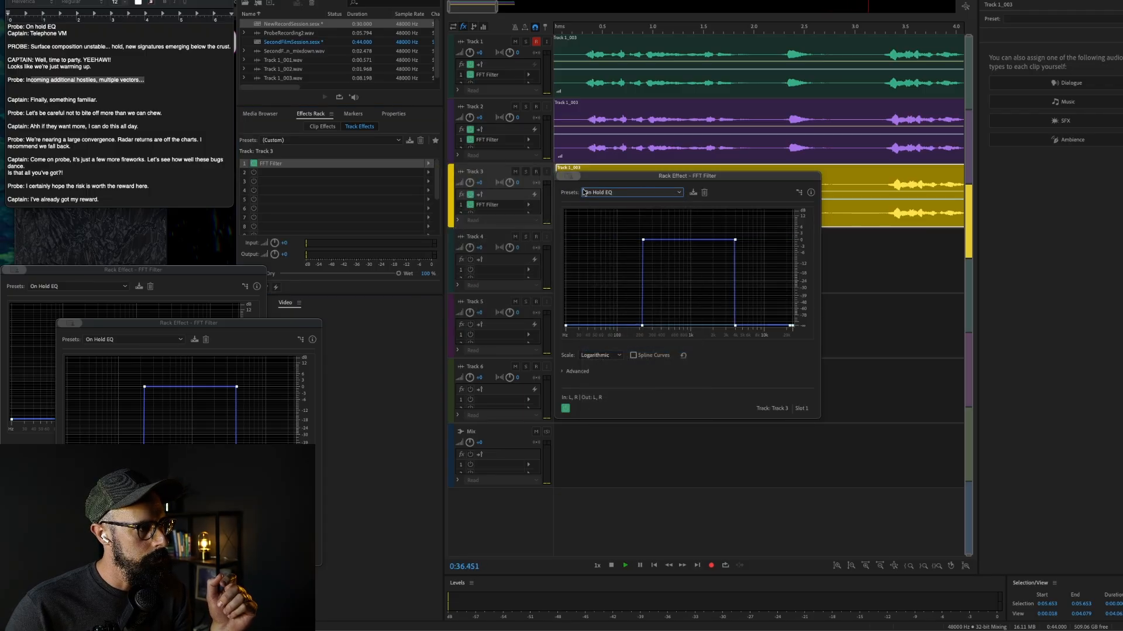
left_click_drag(598, 178, 153, 373)
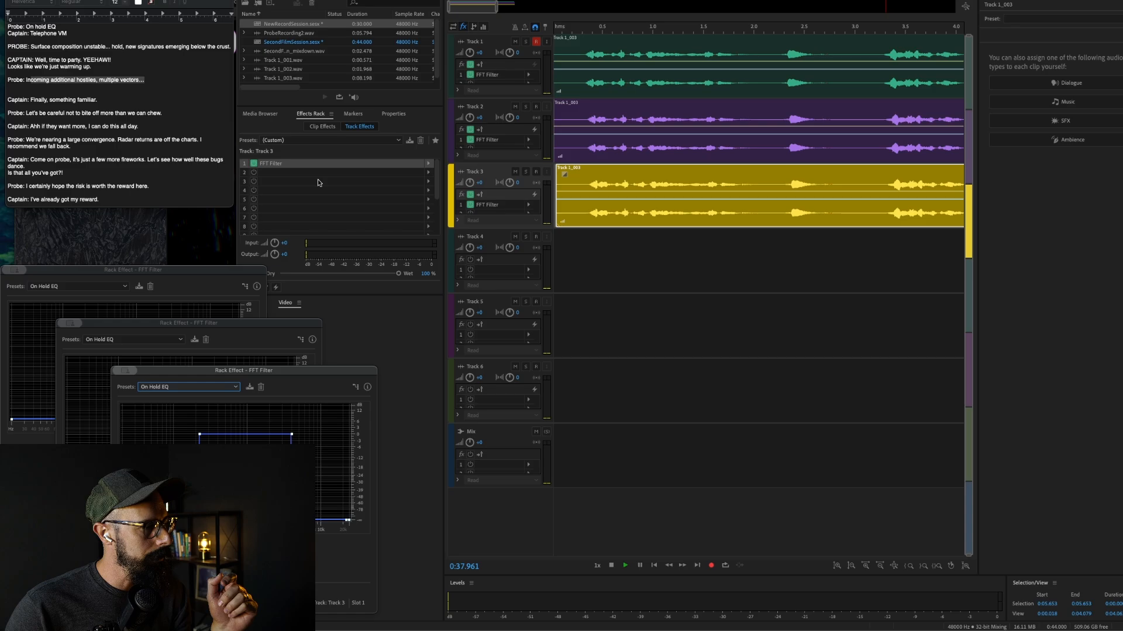
- Play back the three filtered voice layers from near the session start and examine the ends of the clips
left_click(586, 31)
key("space")
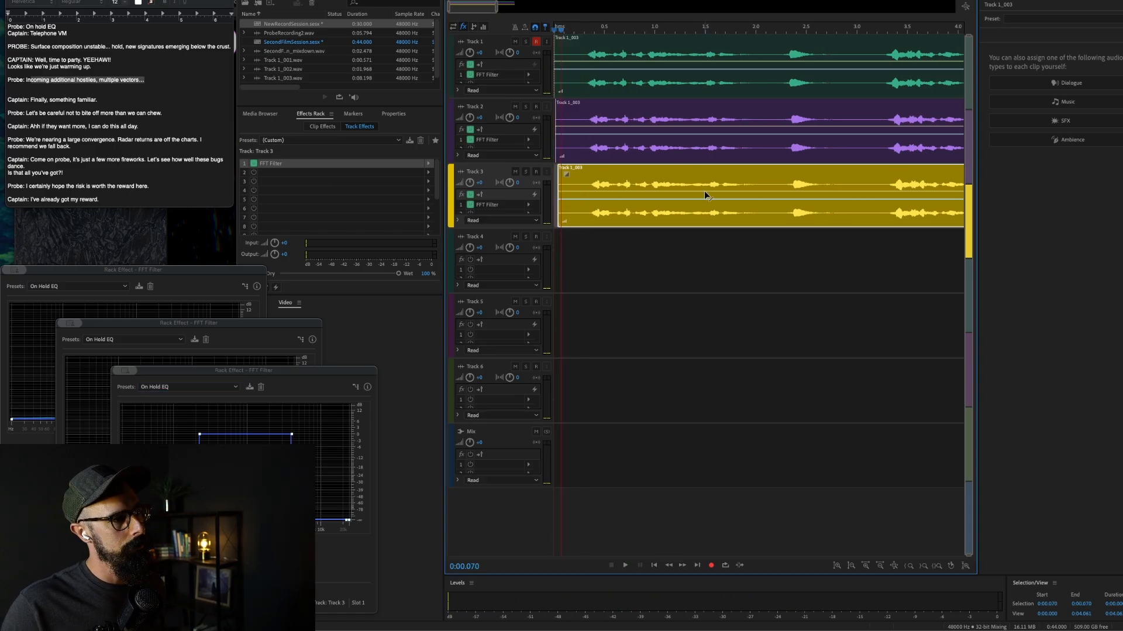
key("space")
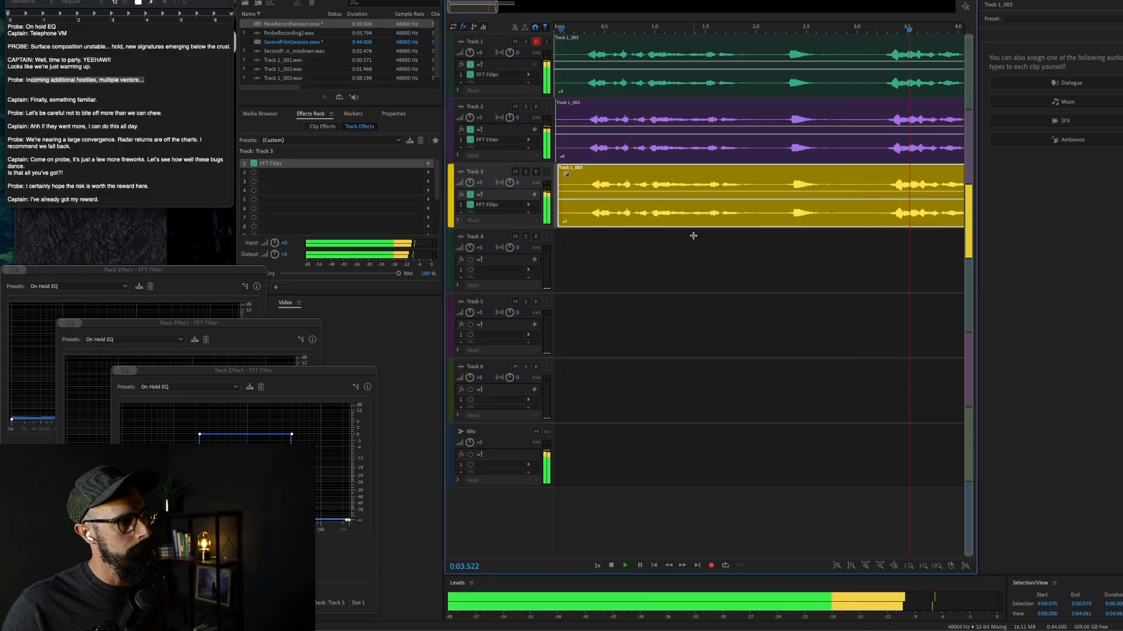
key("space")
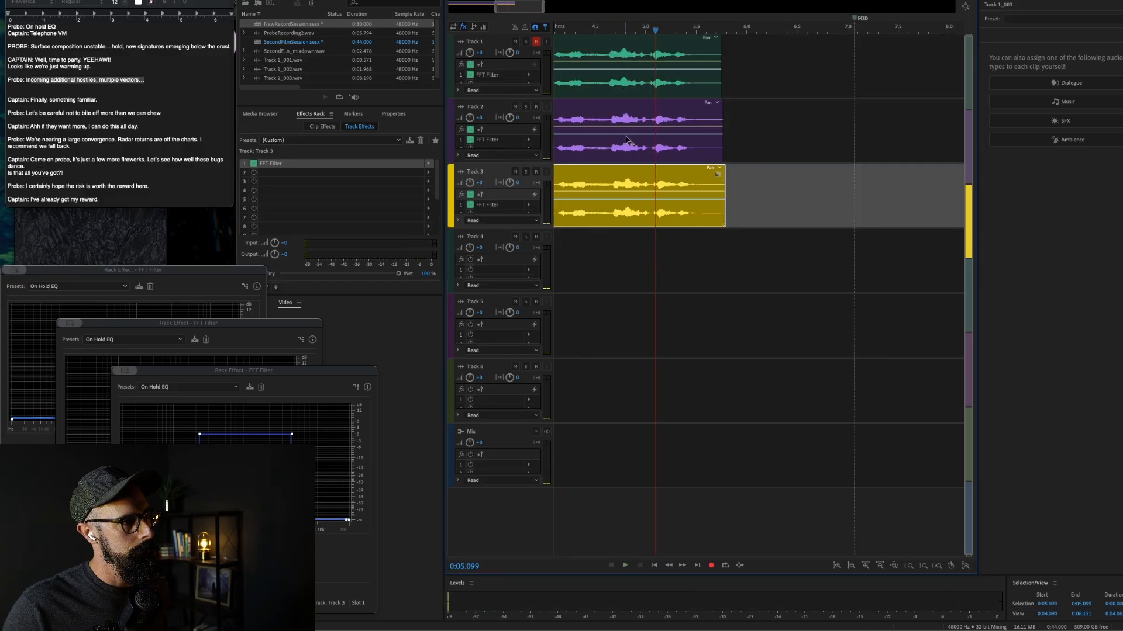
scroll(625, 141, "up", 5)
key("Left")
scroll(626, 140, "down", 4)
scroll(626, 141, "up", 1)
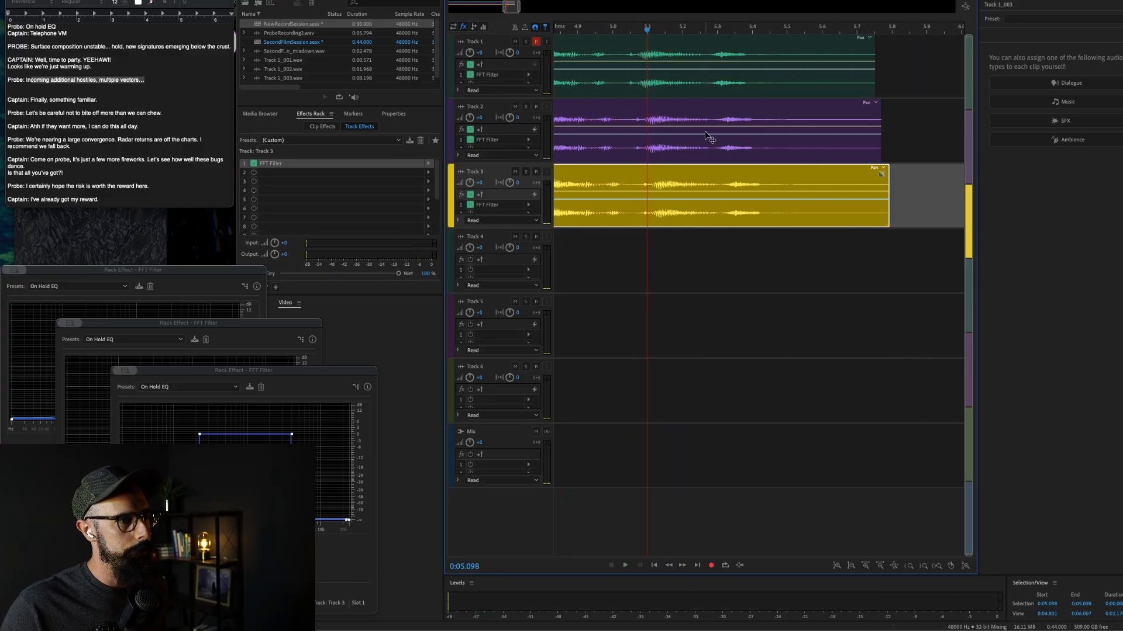
- Export the entire session as a Wave PCM multitrack mixdown named ProbeSecondExport in the ToShip folder
left_click(106, 0)
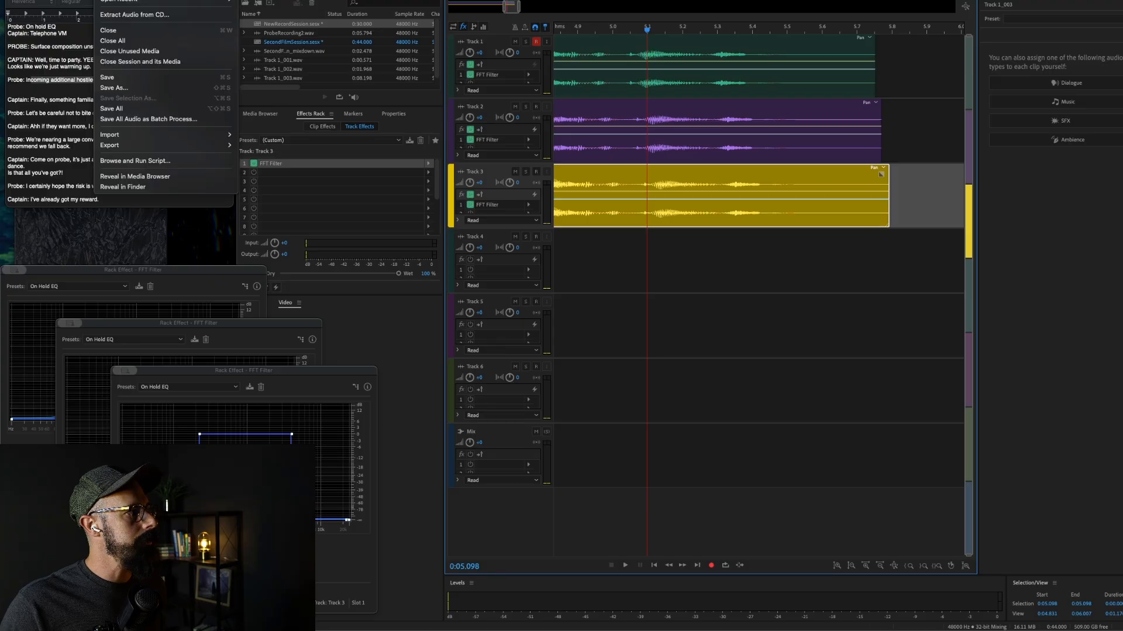
mouse_move(184, 150)
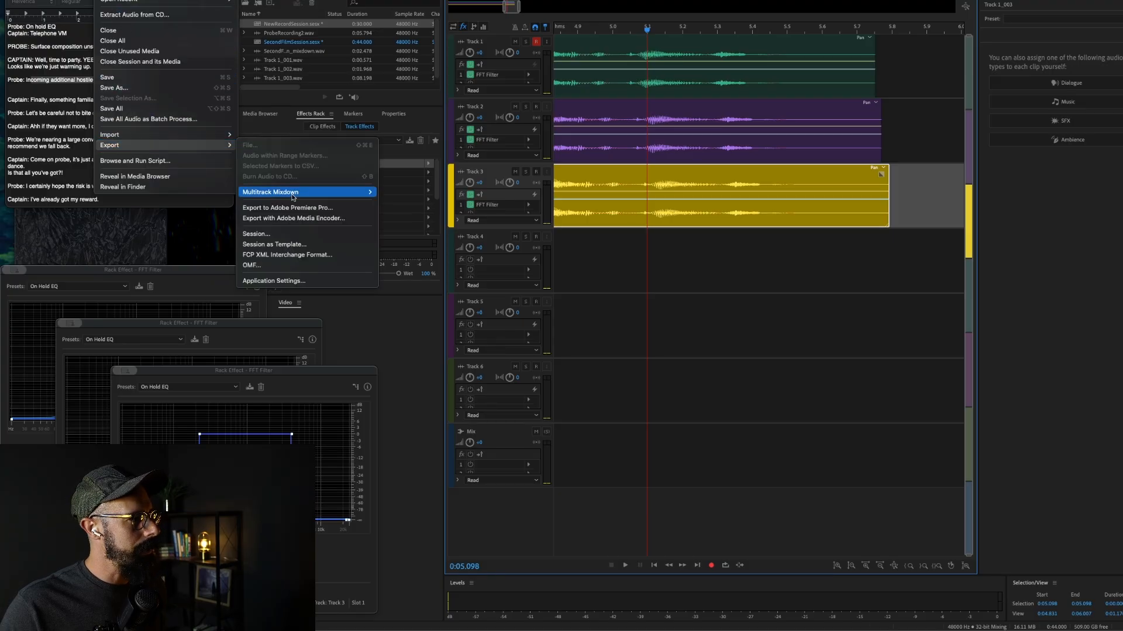
mouse_move(326, 193)
left_click(413, 202)
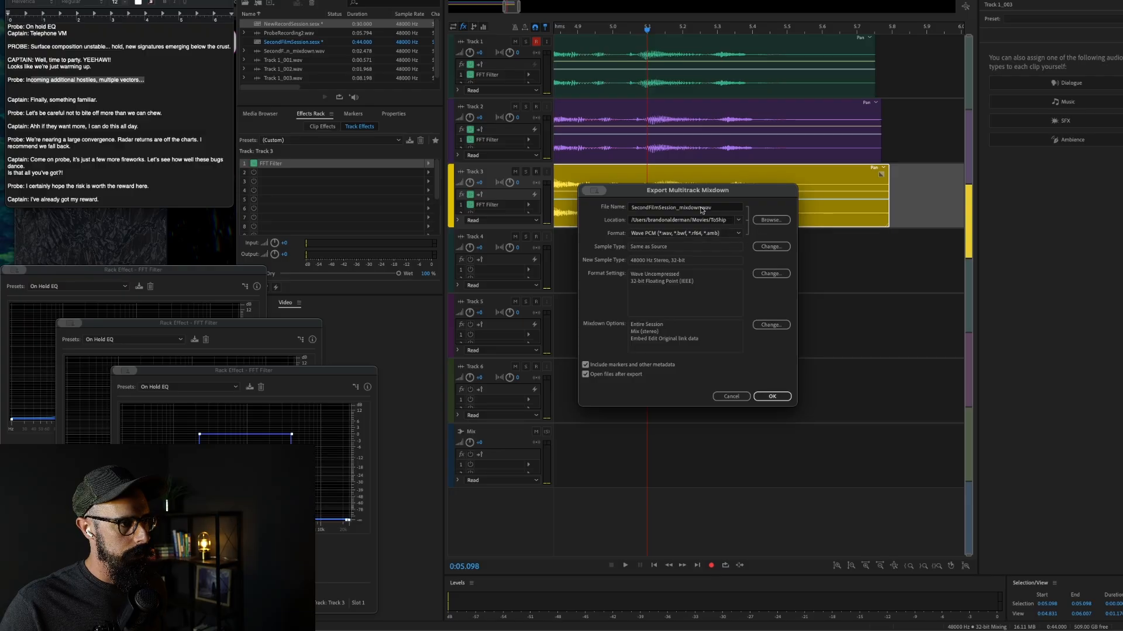
left_click(702, 208)
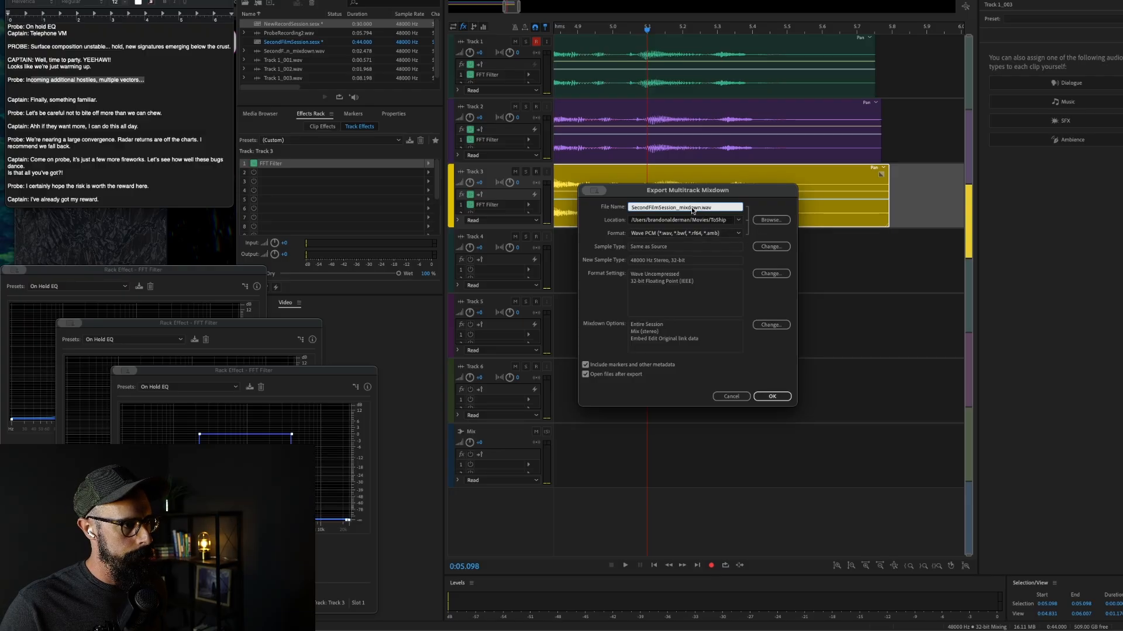
type("D")
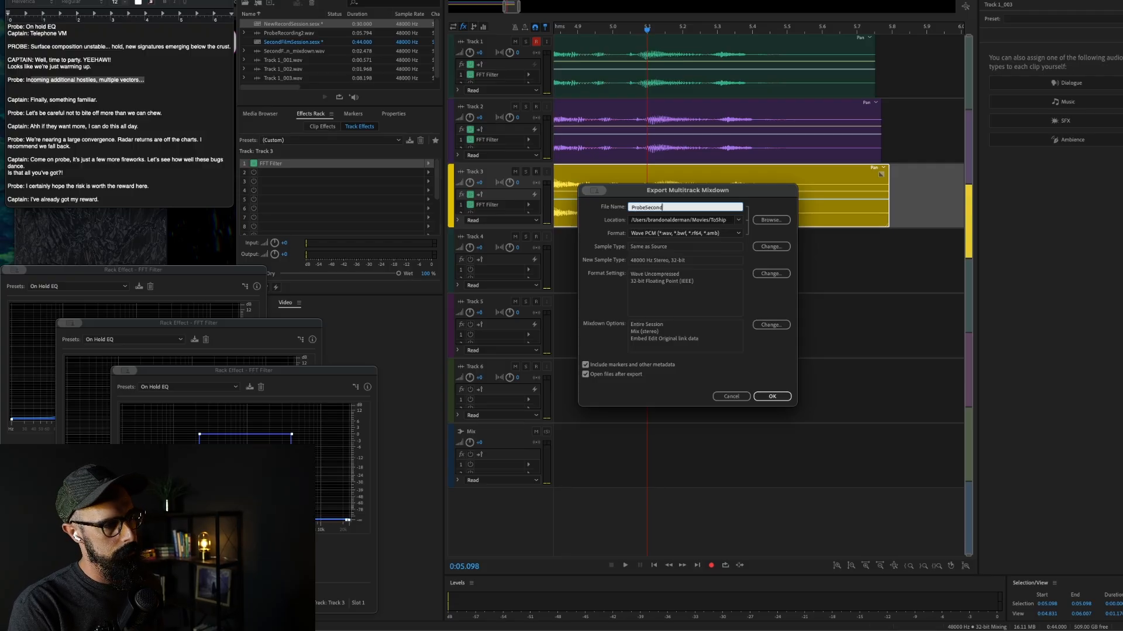
type("robeSecondExport")
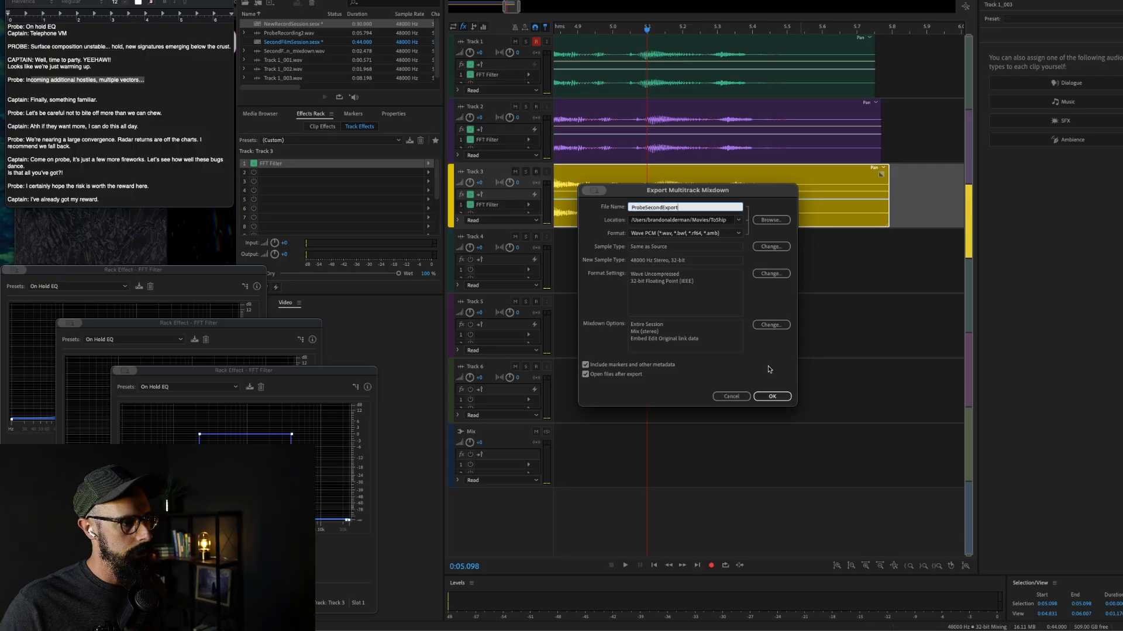
left_click(770, 396)
- Delete the exported line's voice clips from Tracks 1, 2 and 3
left_click(781, 80)
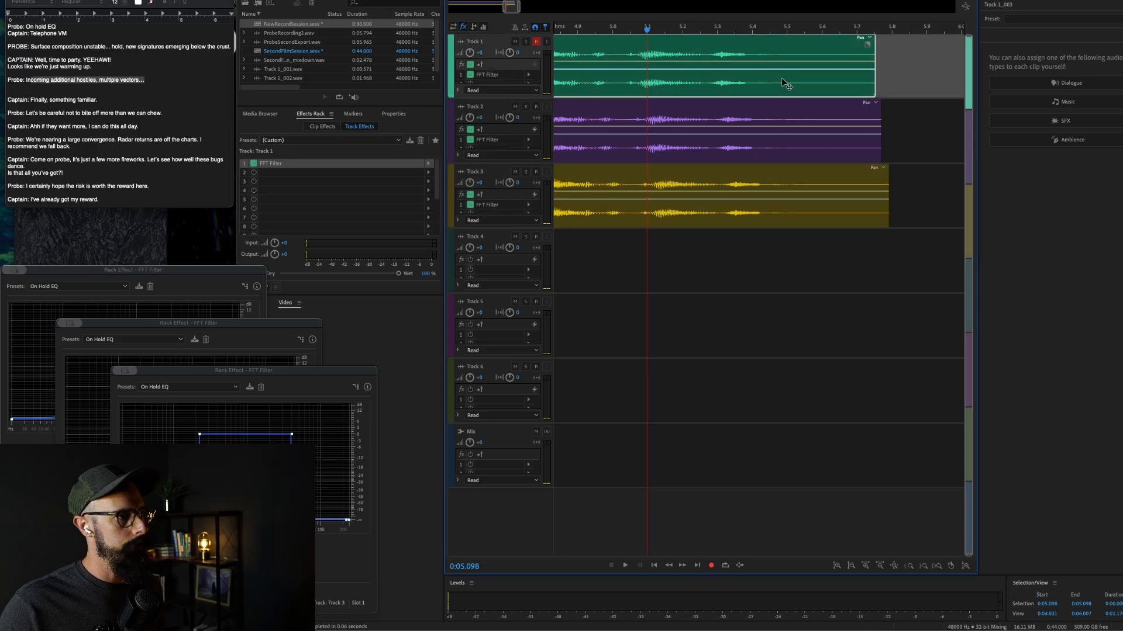
key("Delete")
left_click(821, 109)
key("Delete")
left_click(822, 177)
key("Delete")
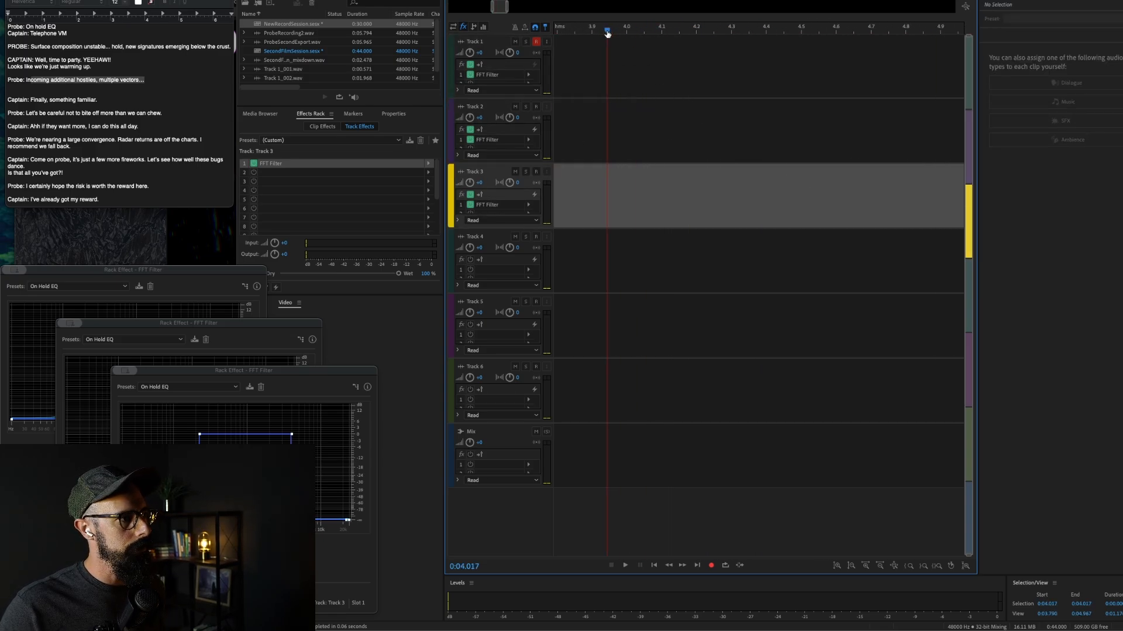
- Record the probe line "Incoming additional hostiles, multiple vectors..." again on Track 1, starting at 0:00.000 and running about 4.4 seconds
key("Home")
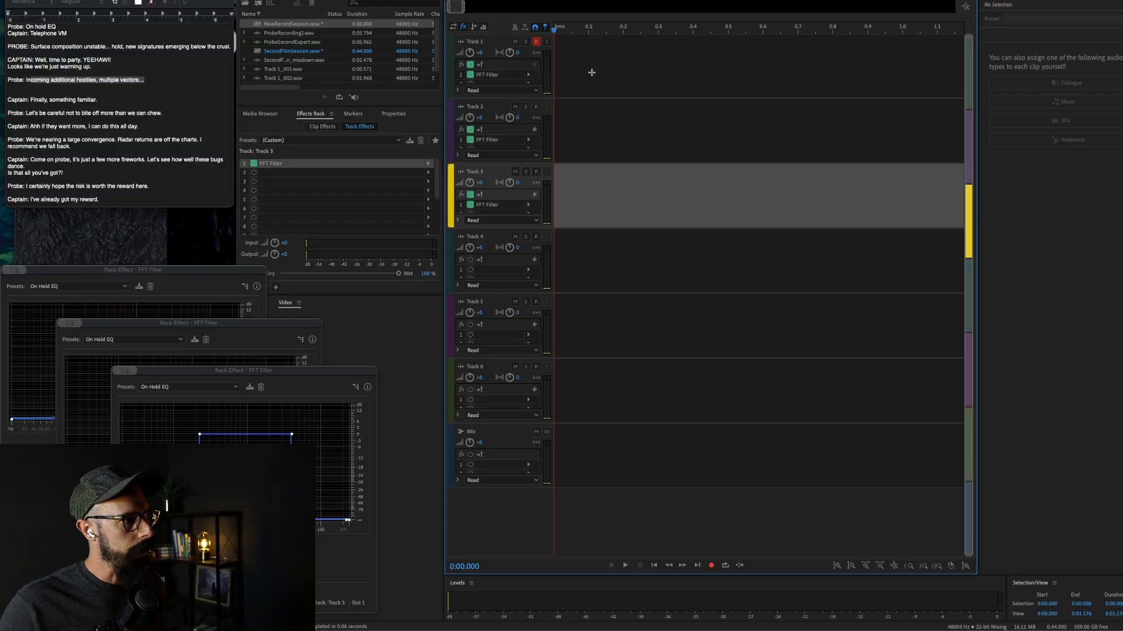
left_click(60, 81)
left_click(152, 82)
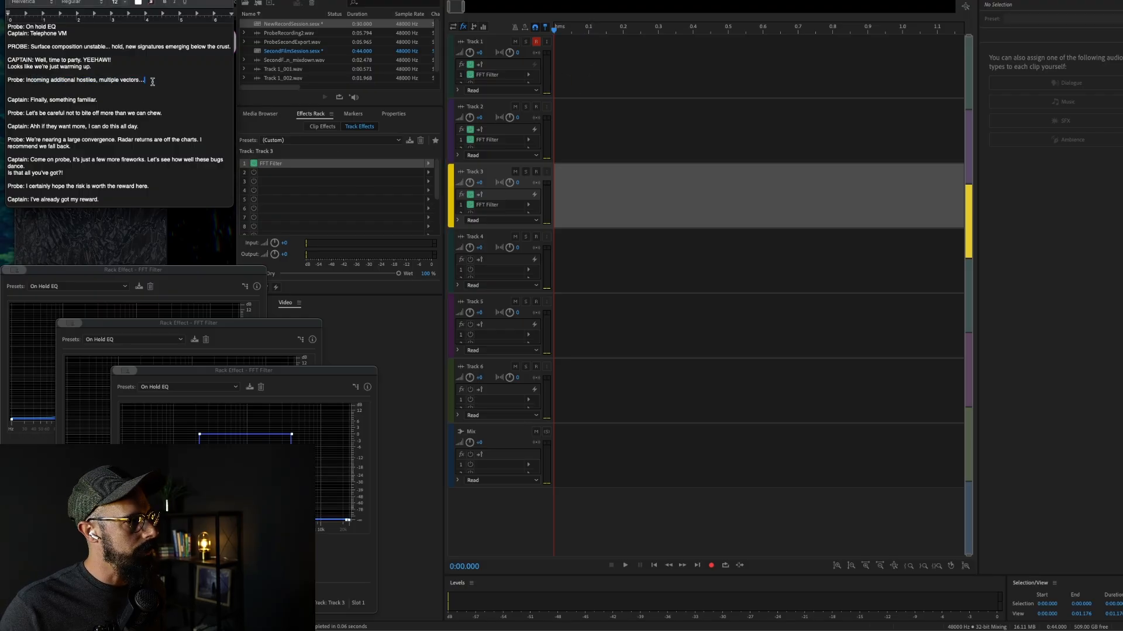
left_click(712, 566)
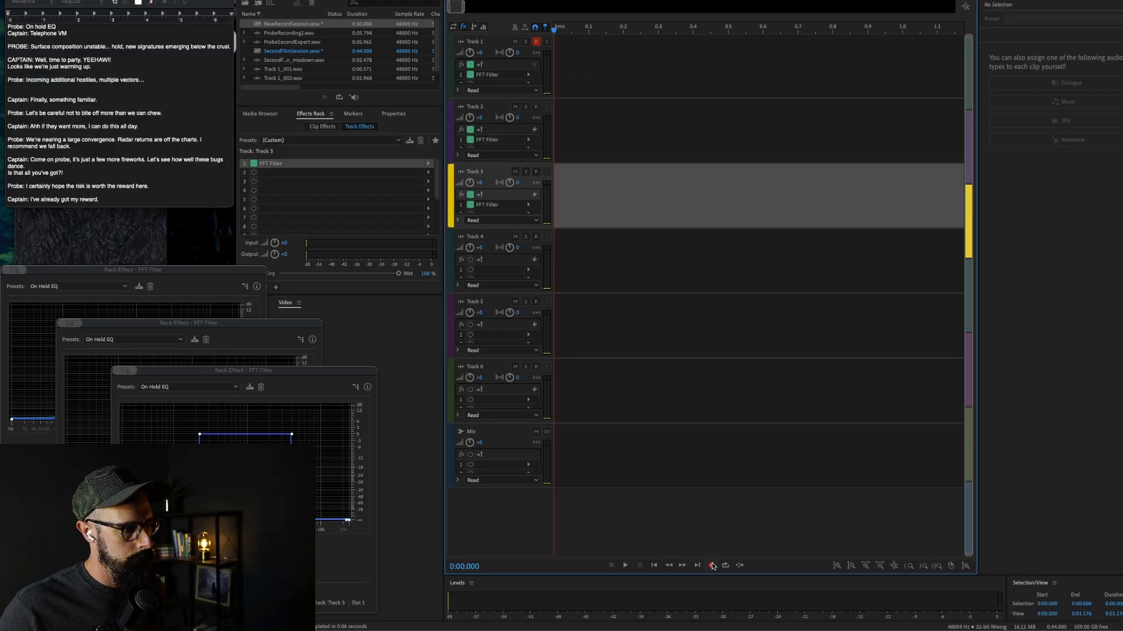
left_click(711, 566)
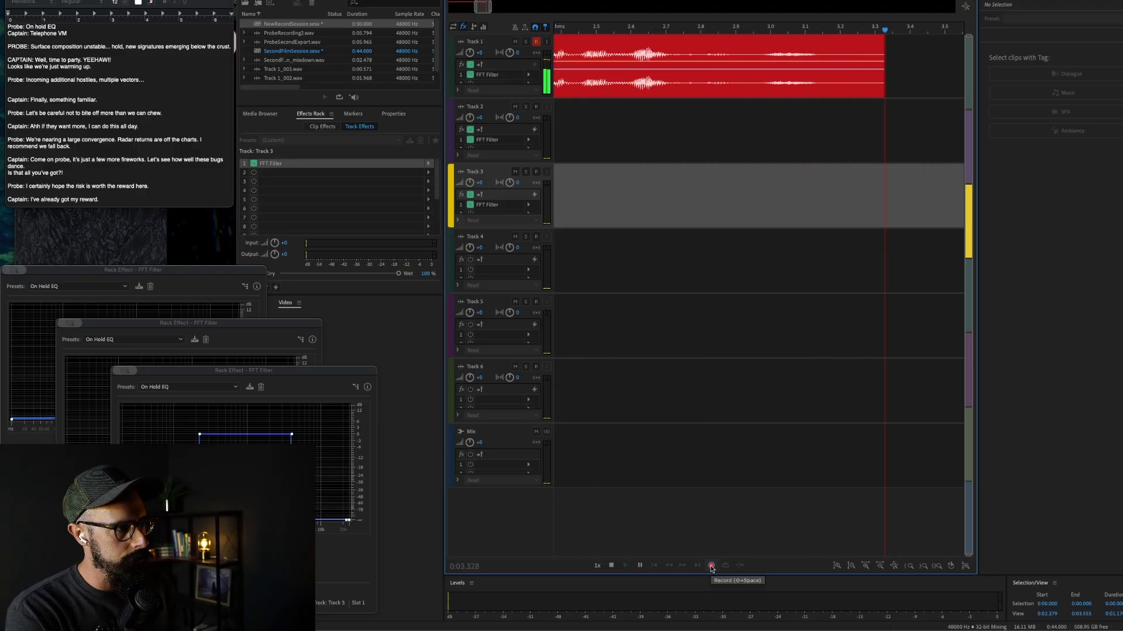
left_click(711, 566)
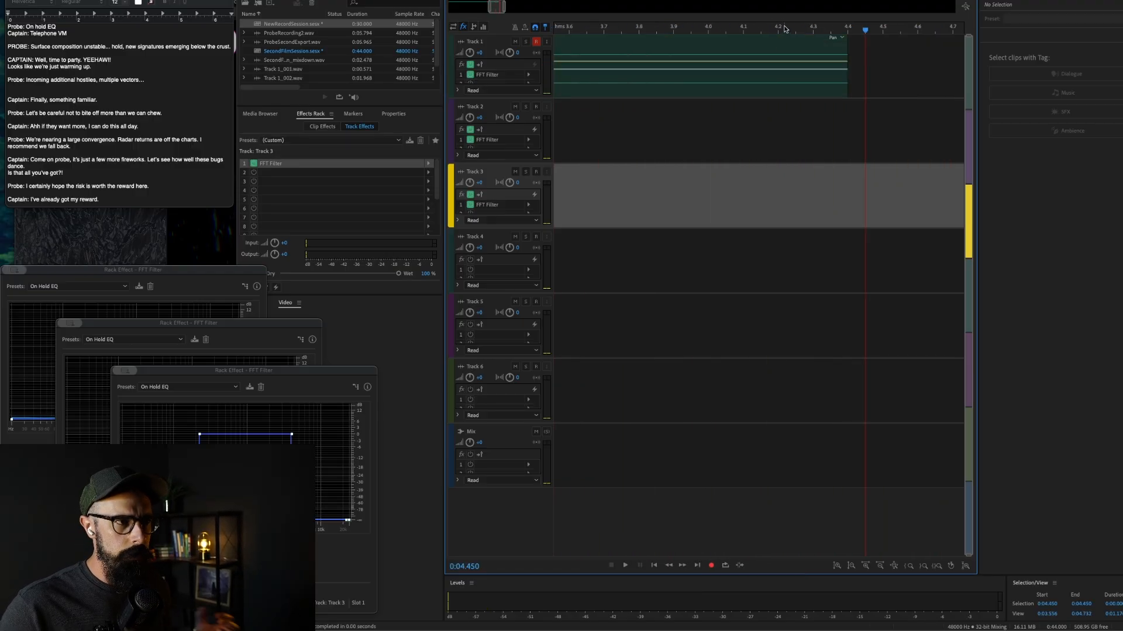
- Play back the newly recorded Track 1 clip from the session start and stop once the line ends
left_click(786, 32)
left_click(594, 110)
scroll(595, 110, "down", 5)
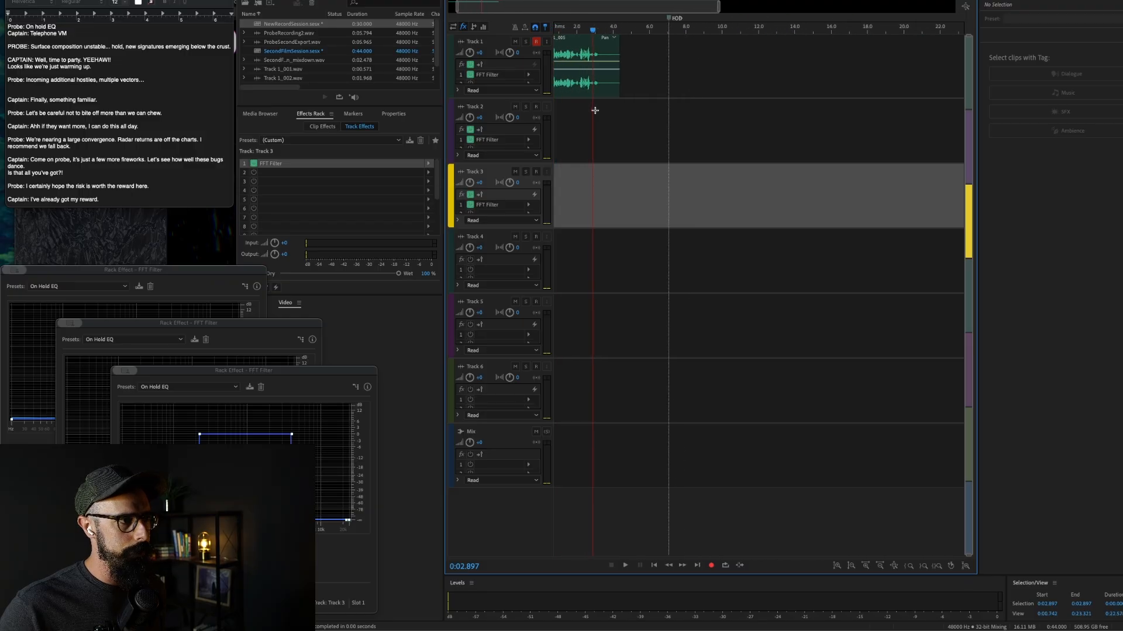
key("space")
key("Home")
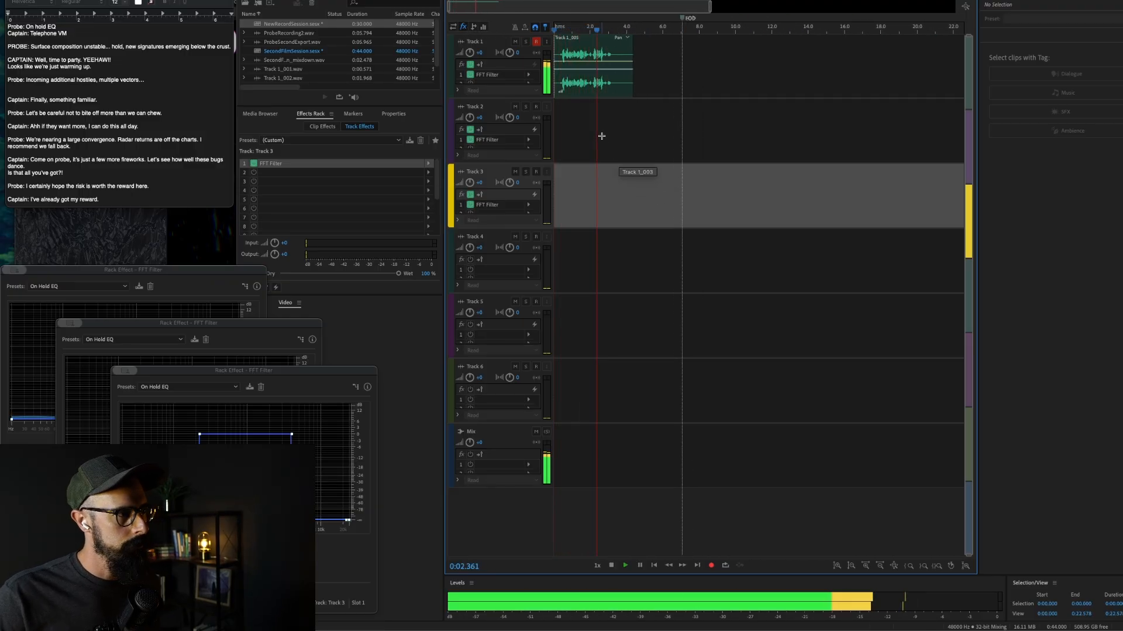
key("space")
- Duplicate the new Track 1 voice clip onto Track 2 and align the copy with the session start
left_click(602, 94)
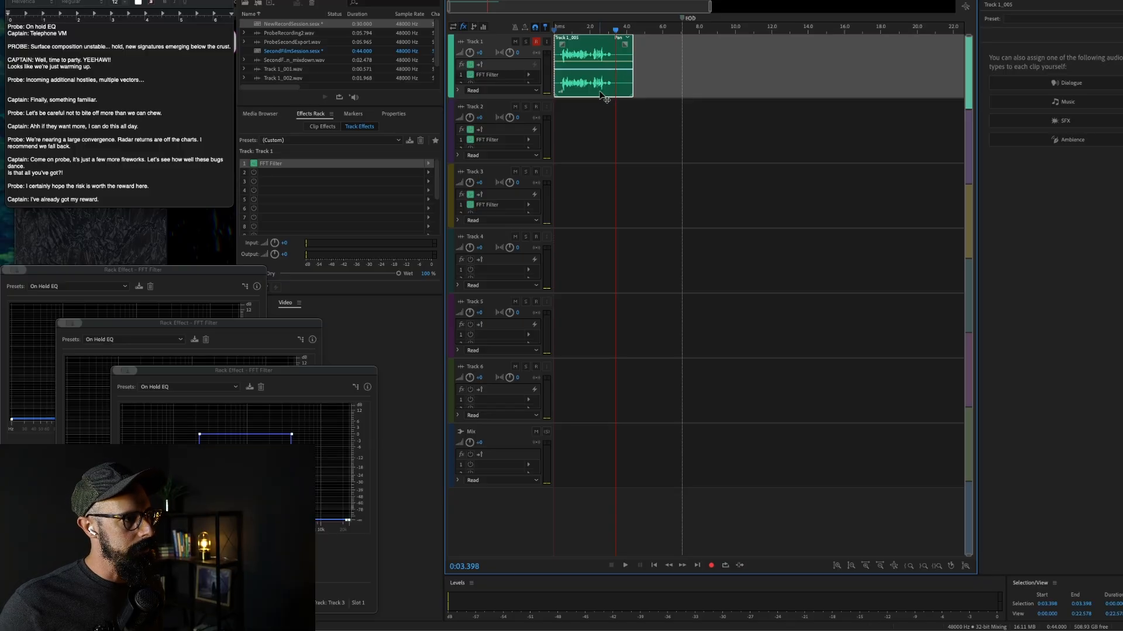
key("ctrl+v")
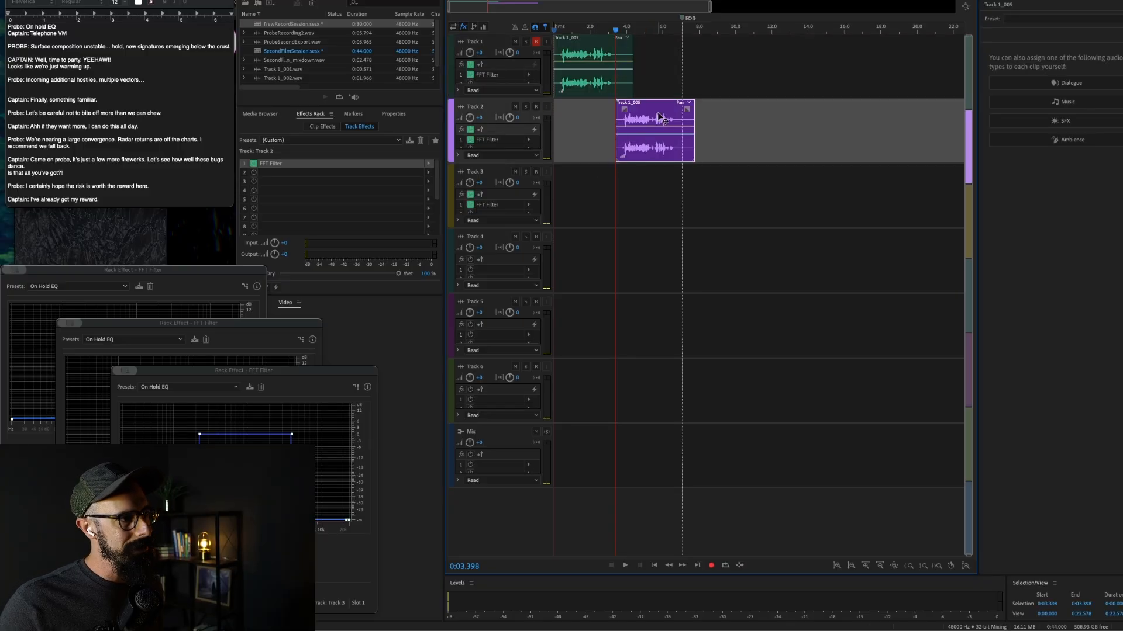
left_click_drag(661, 110, 597, 109)
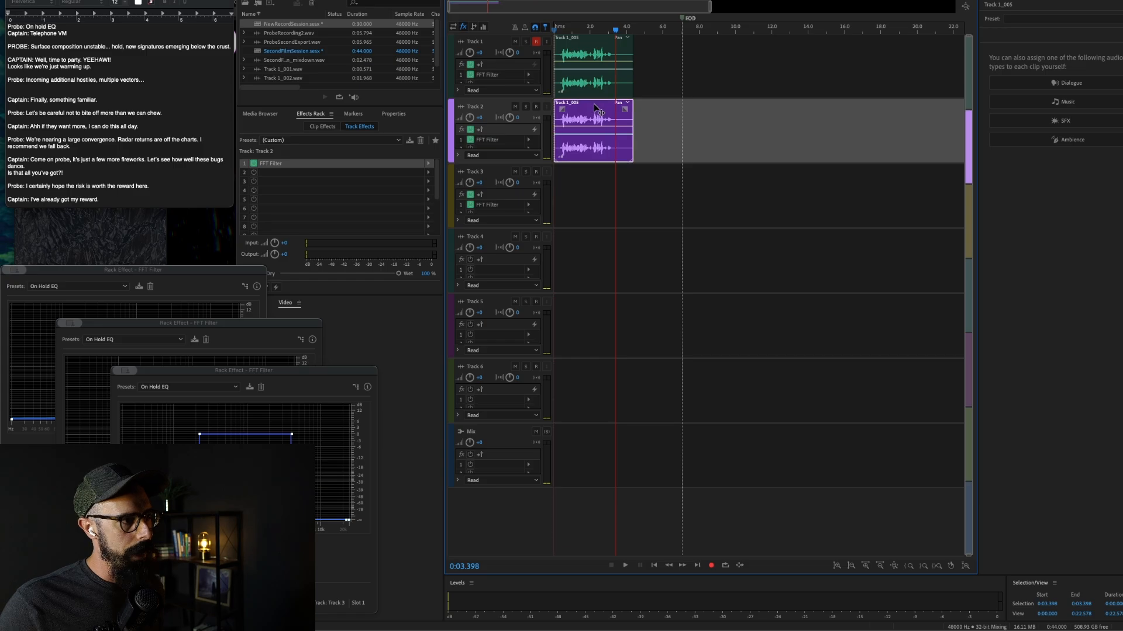
- Paste the copied voice clip onto Track 3 and align it with the session start
left_click(599, 183)
key("ctrl+v")
left_click_drag(659, 172, 600, 174)
- Split the clips on Tracks 1, 2 and 3 at about 3.25 seconds, after the spoken line, and delete the remaining tails
scroll(591, 143, "up", 5)
scroll(590, 143, "up", 1)
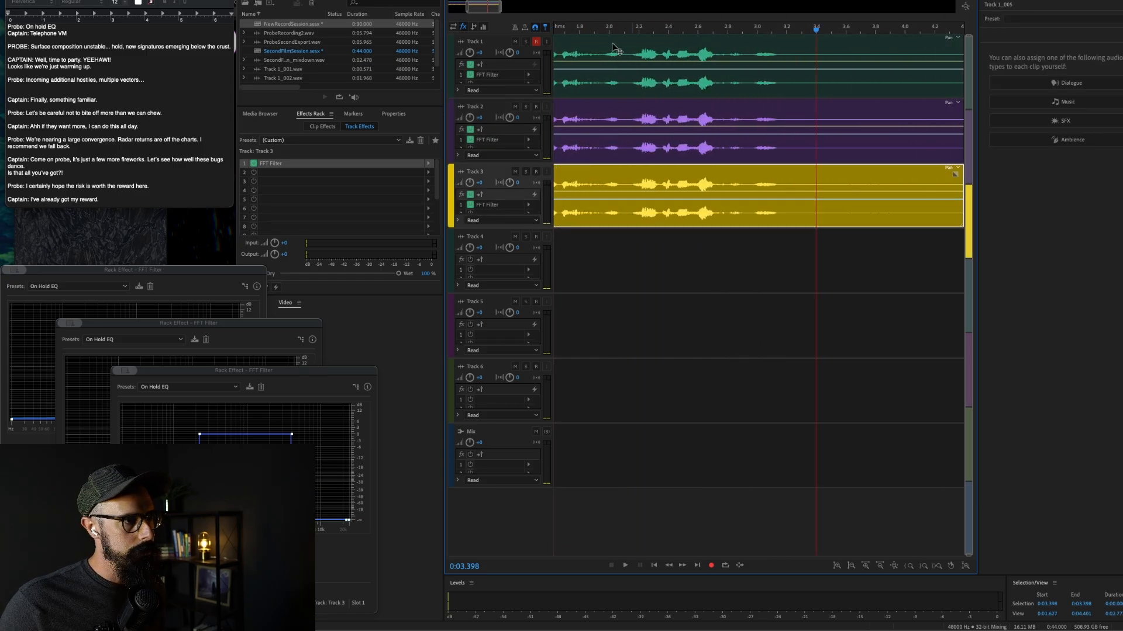
left_click(795, 68)
left_click(795, 137)
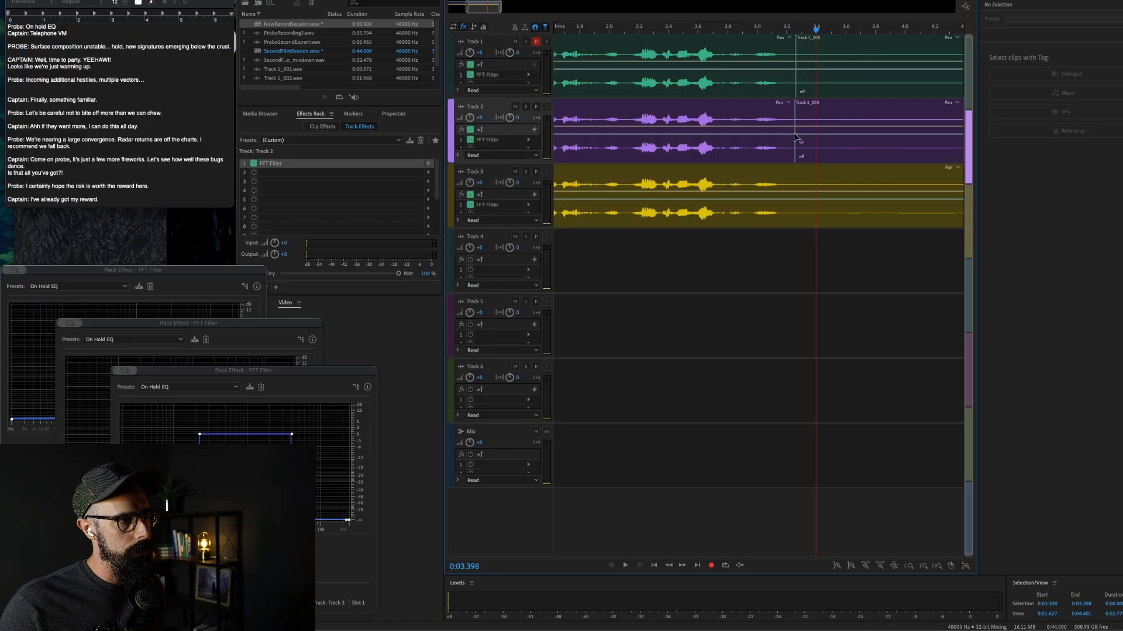
left_click(799, 185)
key("v")
left_click(846, 191)
key("Delete")
left_click(857, 133)
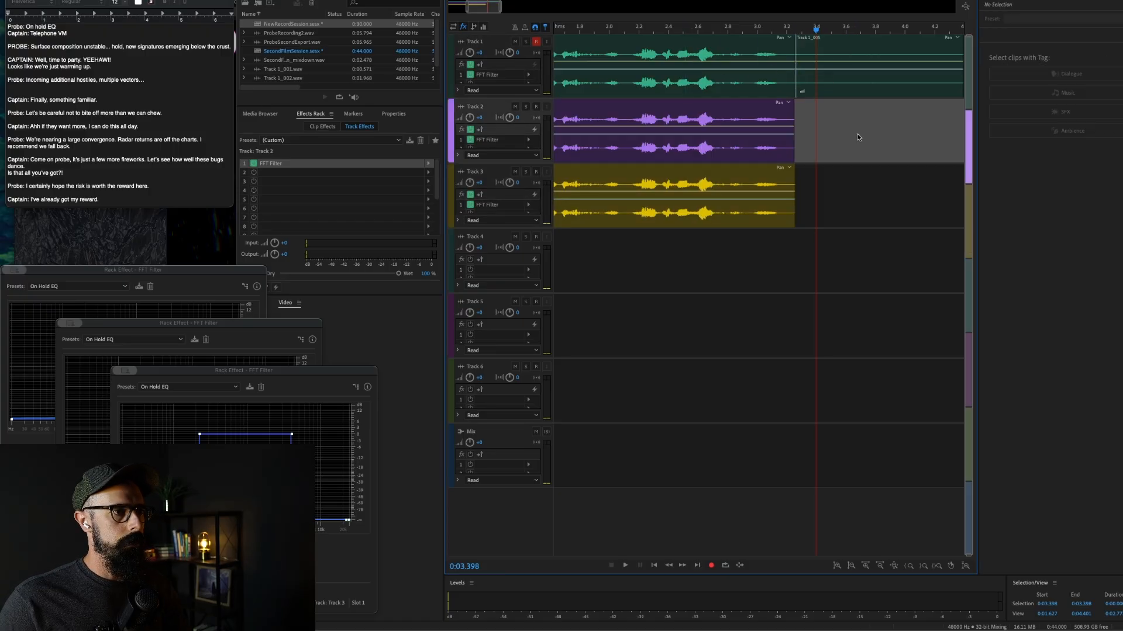
key("Delete")
left_click(857, 79)
key("Delete")
- Offset the layered clips so Track 2 starts about 0.02 seconds and Track 3 about 0.05 seconds after the session start
scroll(632, 154, "left", 4)
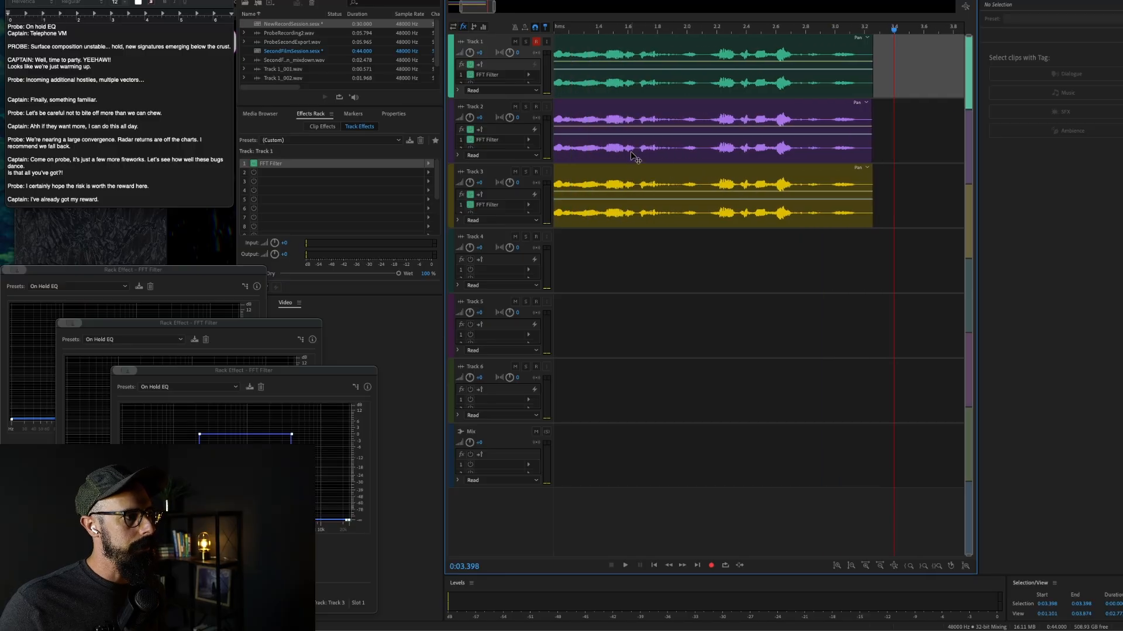
scroll(628, 156, "left", 5)
scroll(628, 156, "up", 3)
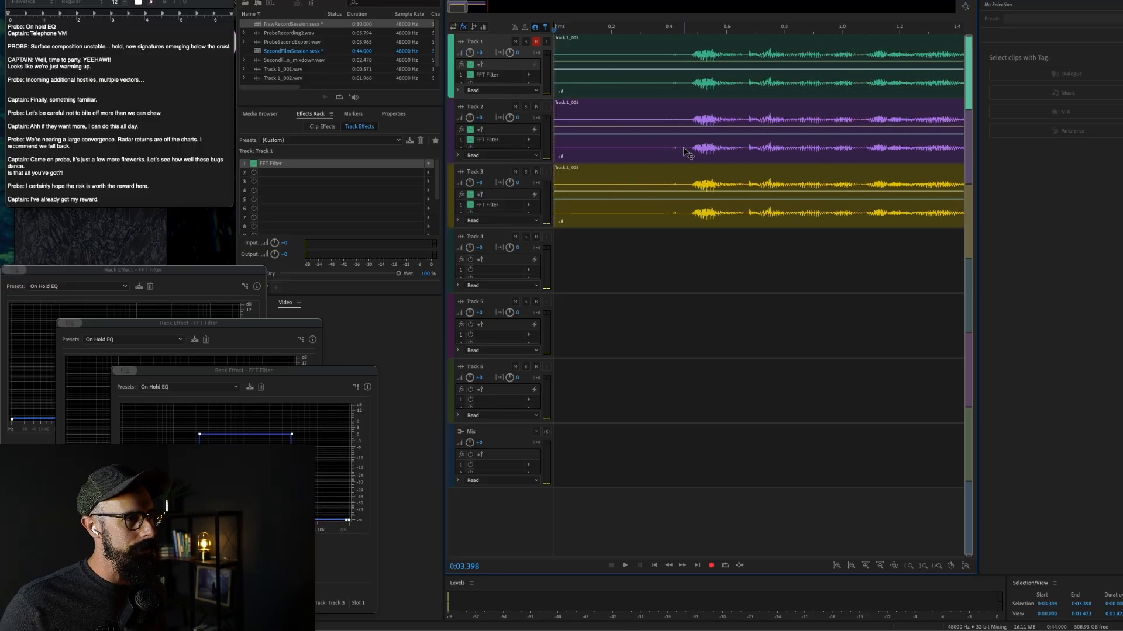
left_click_drag(706, 153, 712, 153)
left_click(714, 197)
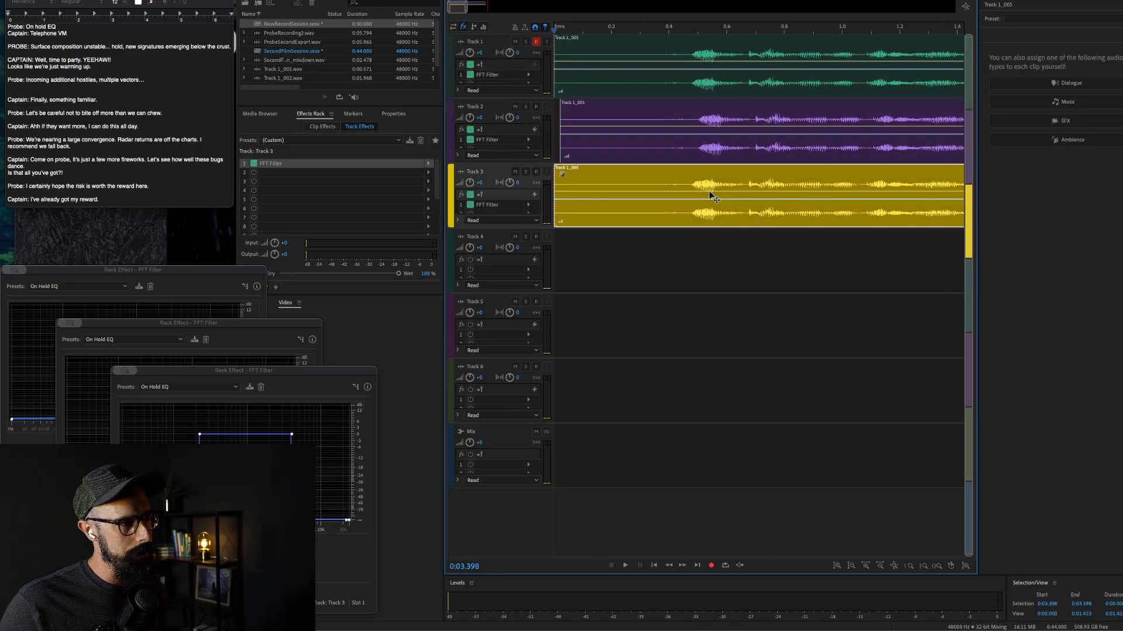
left_click_drag(714, 198, 727, 198)
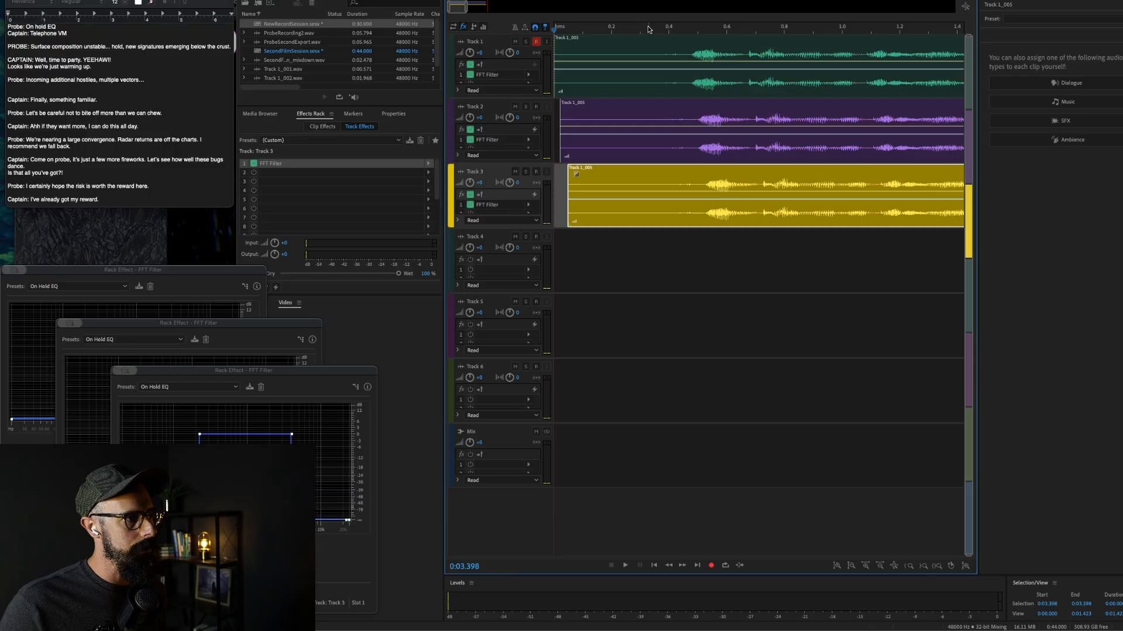
- Play back the three layered probe clips from the session start and stop once the line ends
key("Home")
key("space")
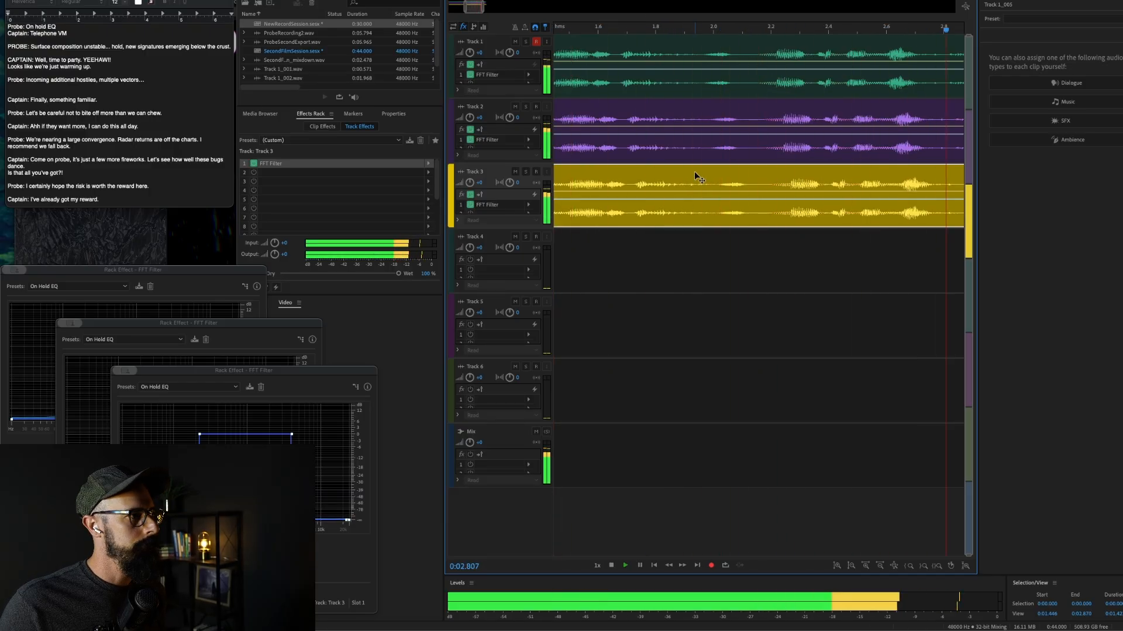
key("space")
- Export the entire session's multitrack mixdown as ProbeThirdExport.wav
left_click(112, 0)
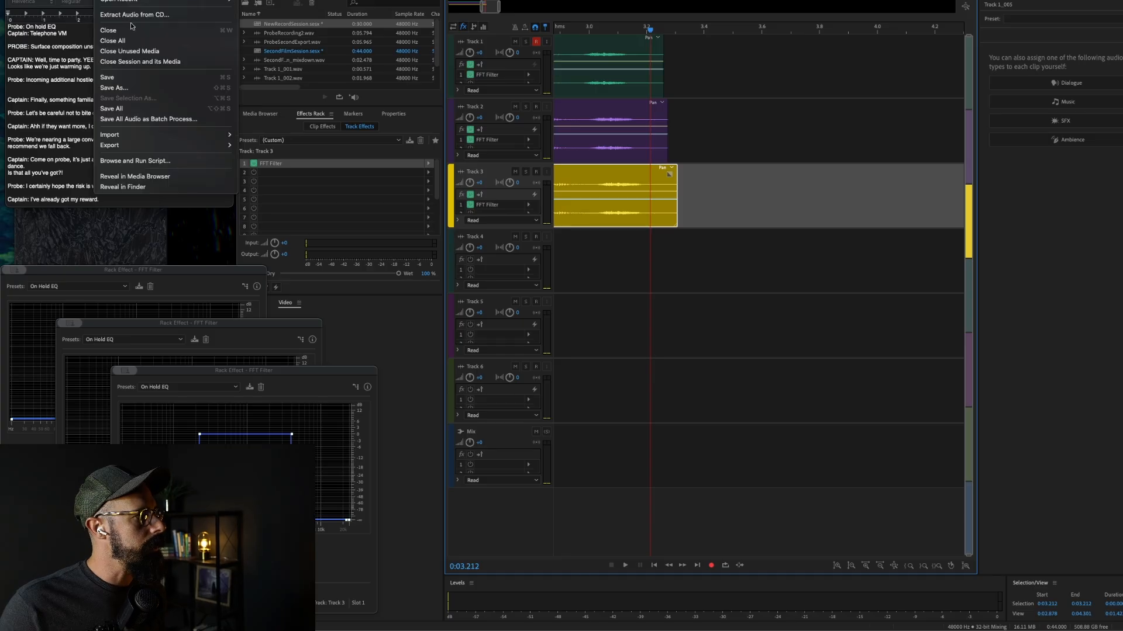
mouse_move(167, 146)
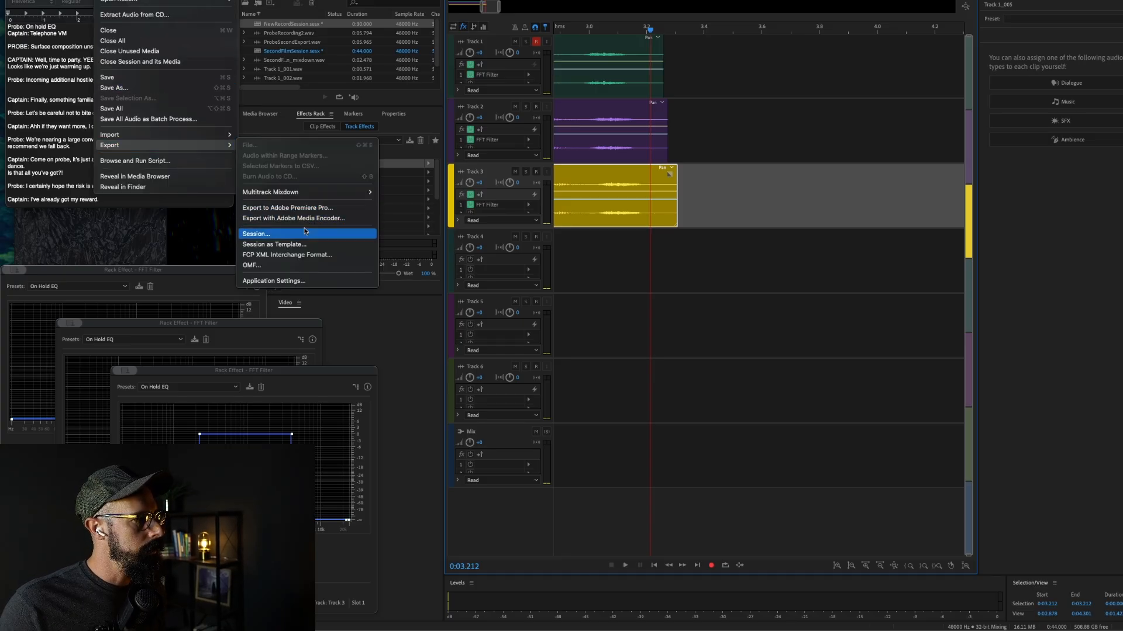
mouse_move(316, 193)
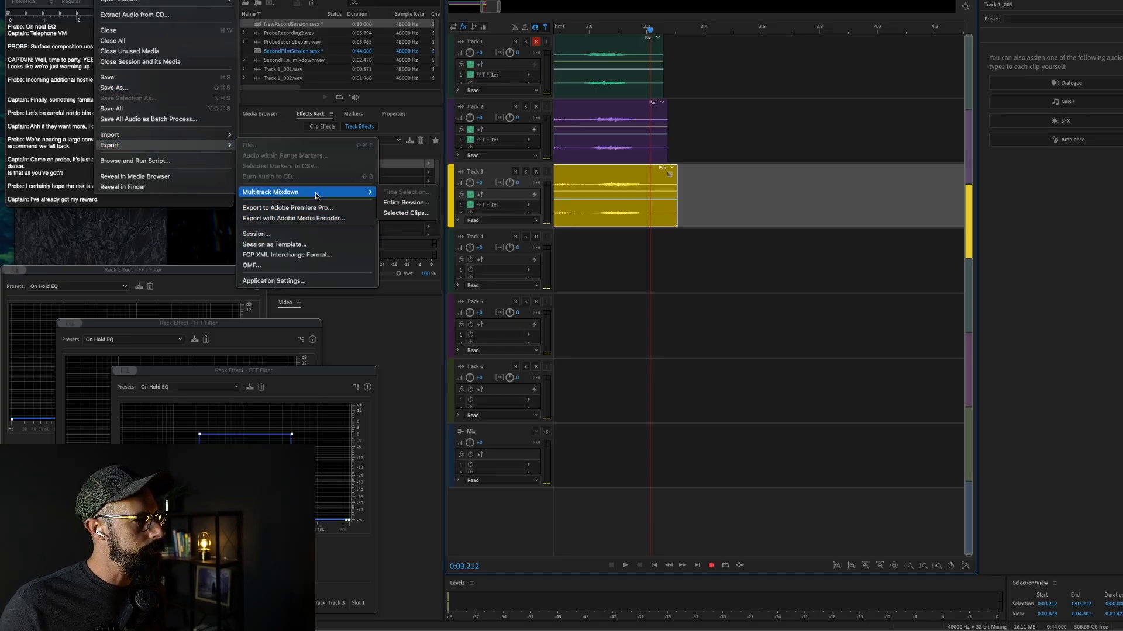
left_click(401, 209)
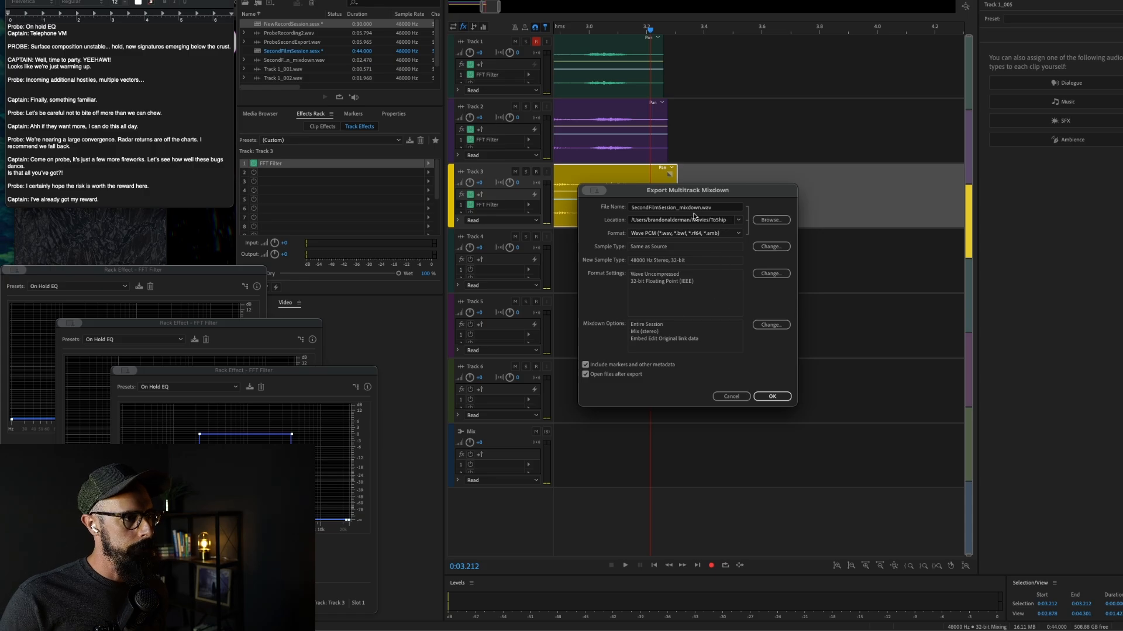
left_click(694, 209)
left_click_drag(699, 209, 643, 208)
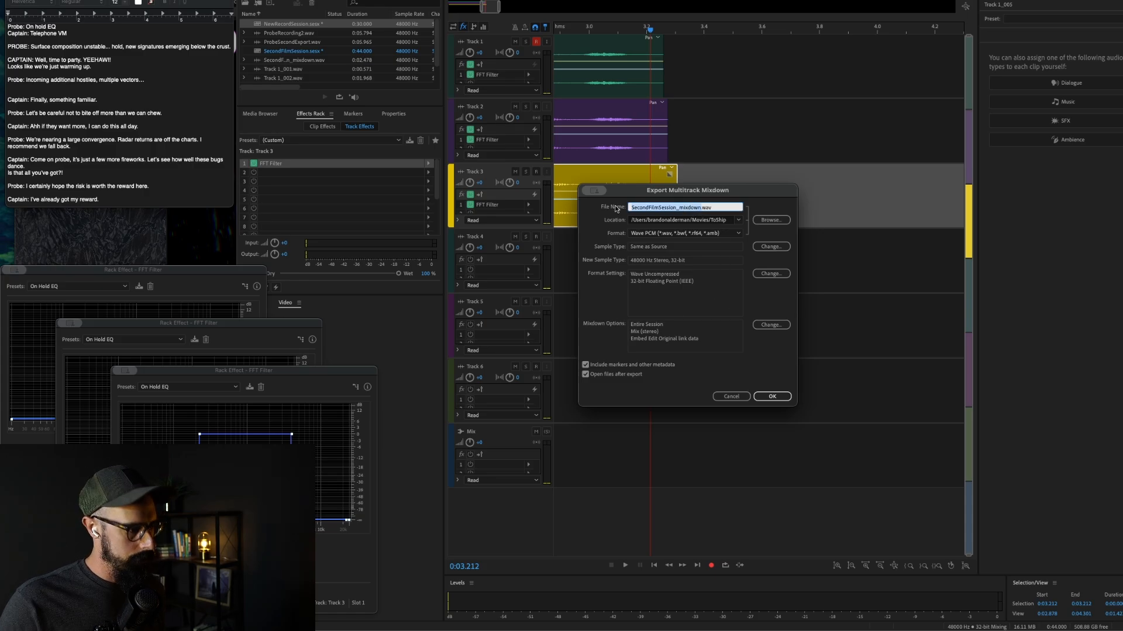
type("ProbeThirdExport")
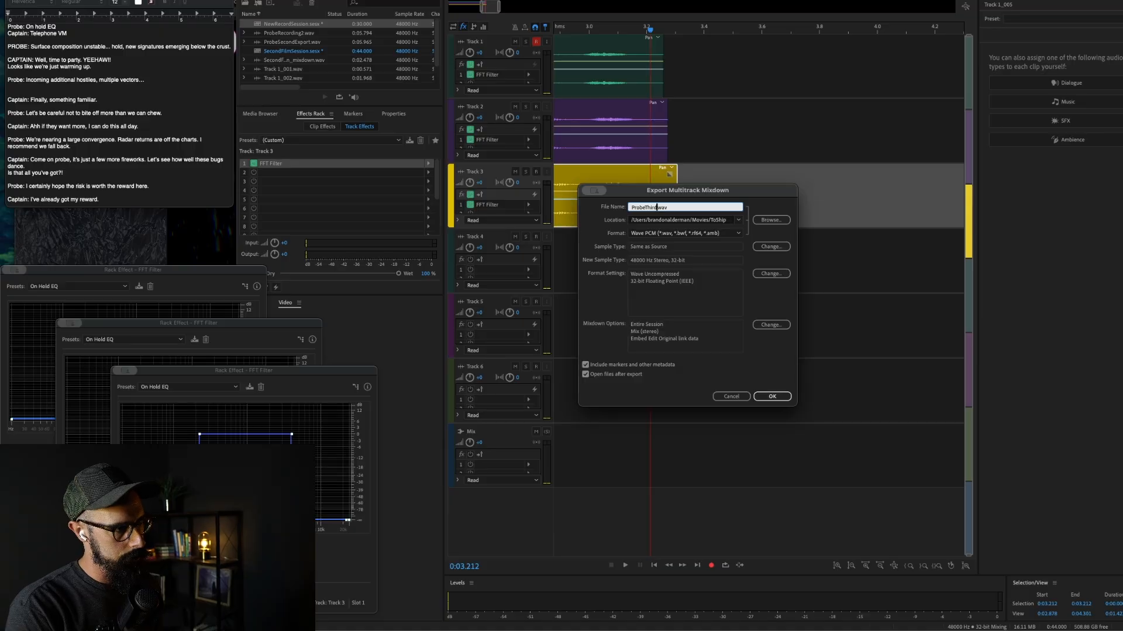
left_click(772, 396)
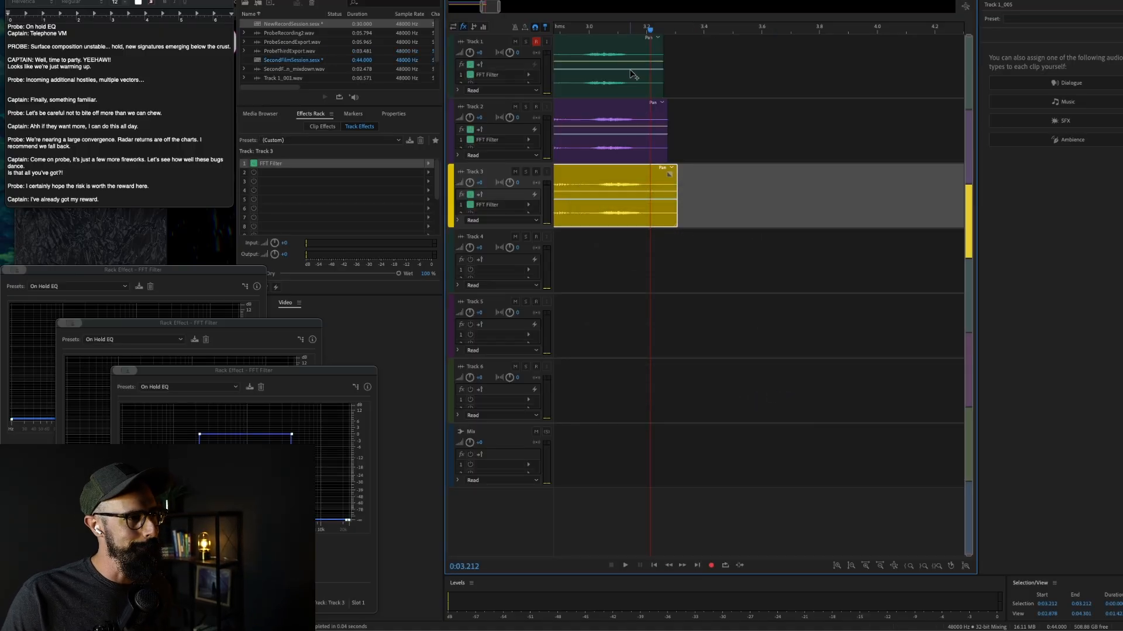
- Delete the exported probe line's clips from Tracks 1, 2 and 3
scroll(622, 85, "left", 10)
left_click(657, 82)
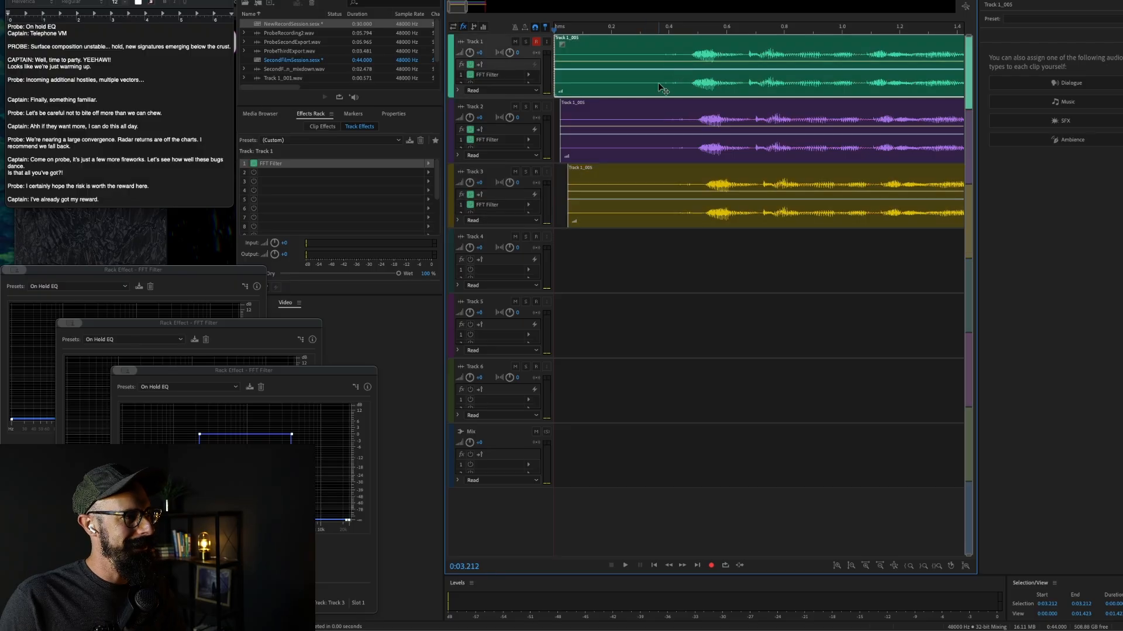
key("Delete")
left_click(637, 117)
key("Delete")
left_click(642, 192)
key("Delete")
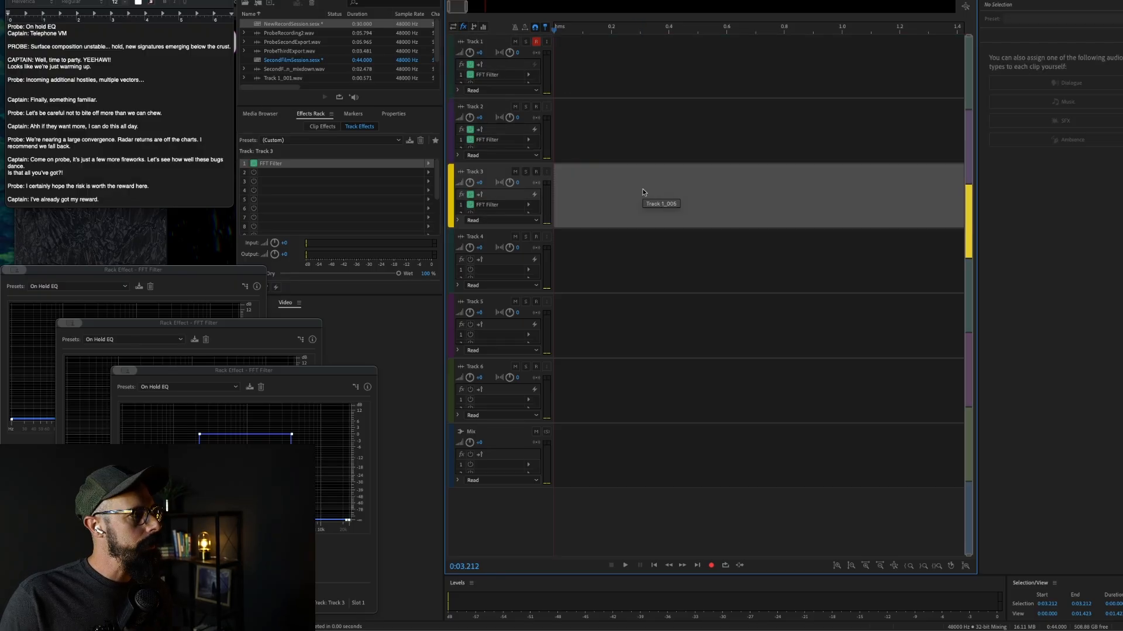
- Record the captain's line "Well, time to party. YEEHAW!!..." on Track 1, as a clip about 6.4 seconds long
left_click(632, 124)
left_click(628, 74)
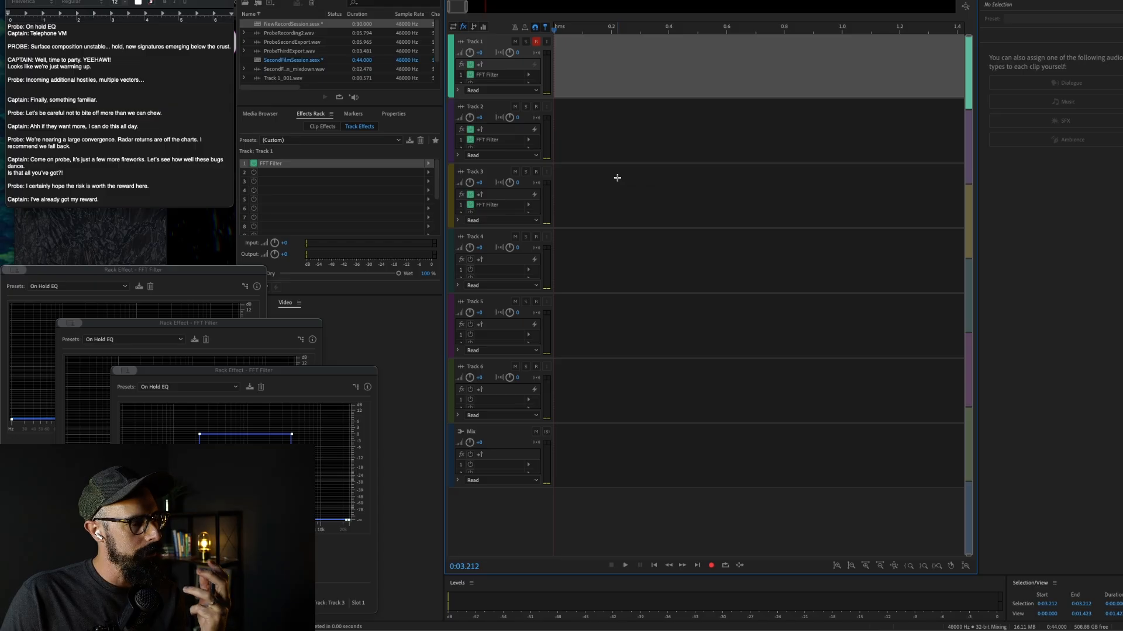
left_click(712, 565)
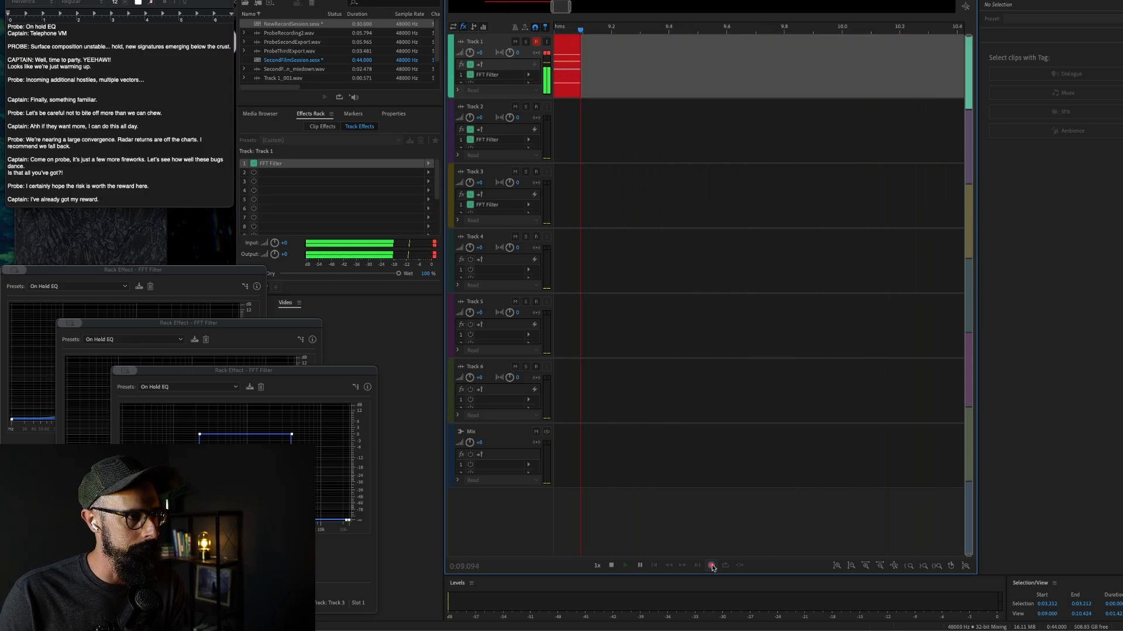
key("space")
key("space")
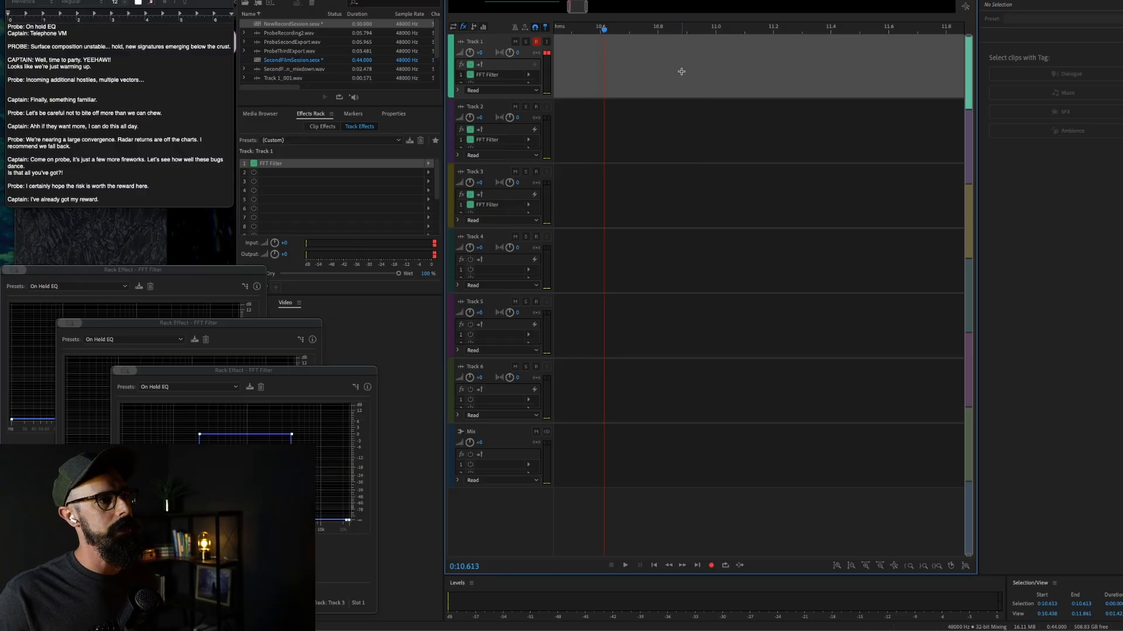
- Play back the captain's new Track 1 clip from the session start and stop after the last words
scroll(680, 70, "down", 5)
scroll(681, 71, "left", 5)
left_click_drag(731, 39, 620, 34)
key("Home")
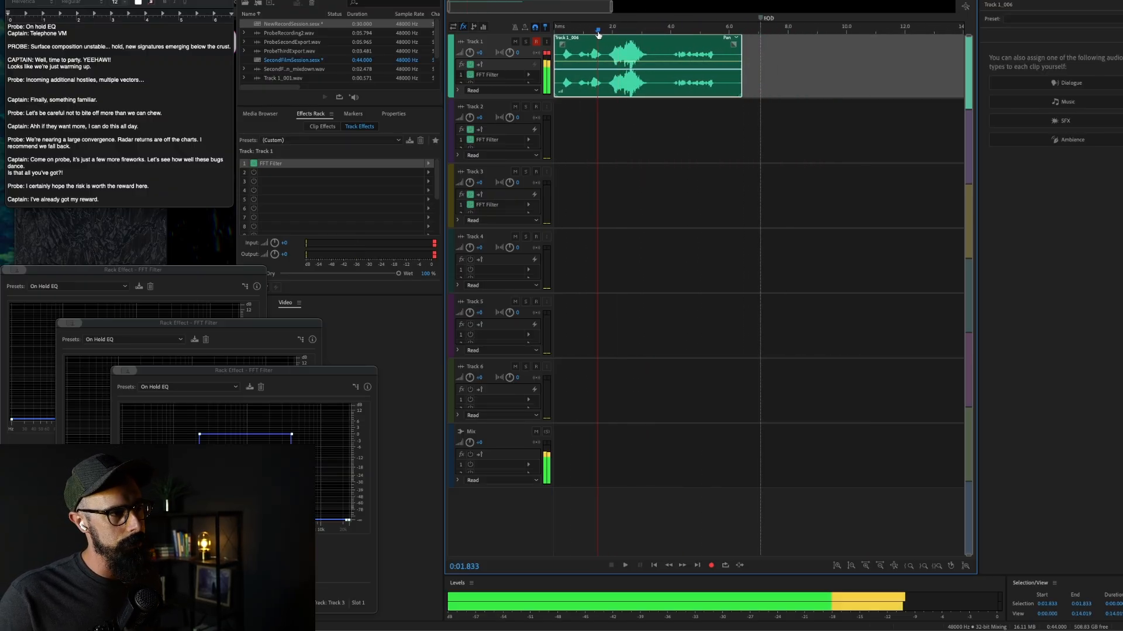
key("space")
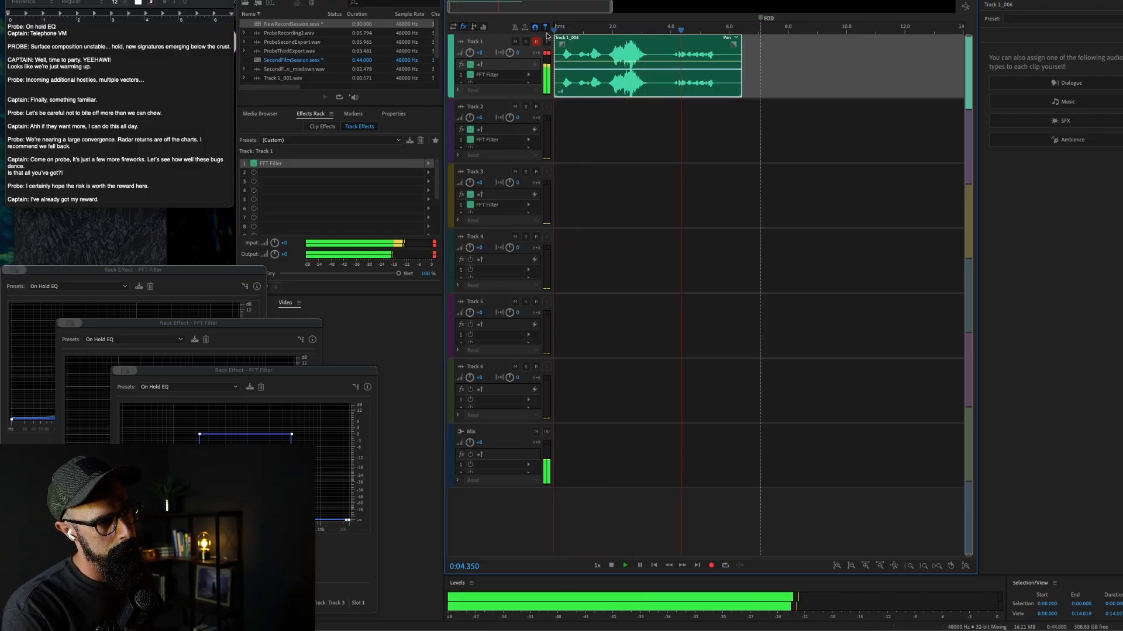
key("space")
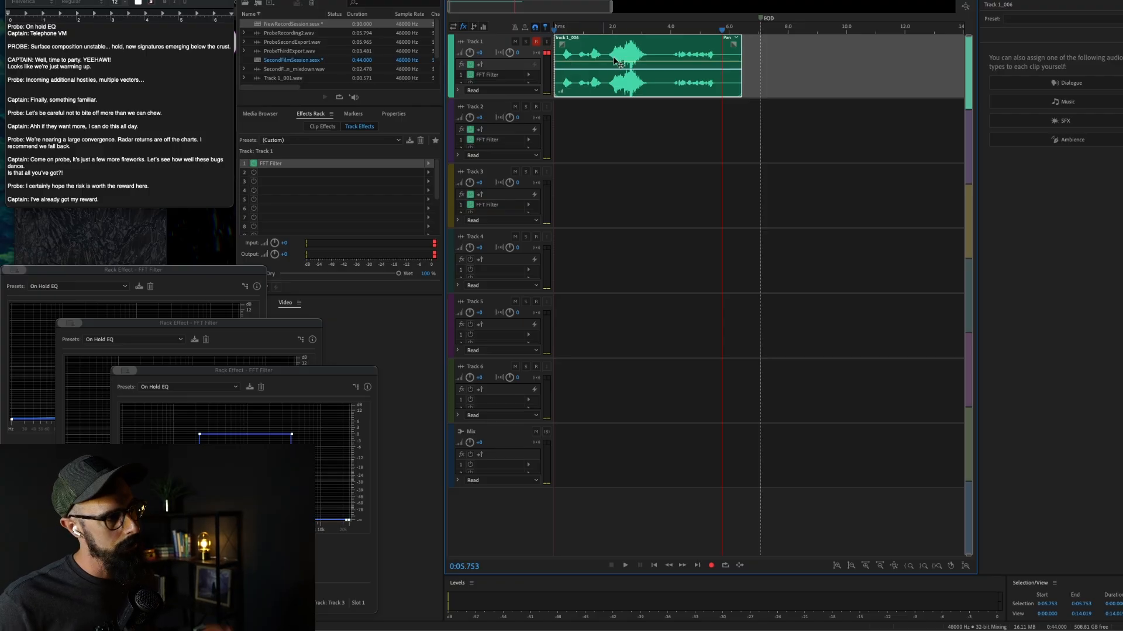
- Set the preset of Track 1's FFT Filter to Telephone - Voice Mail
left_click(197, 272)
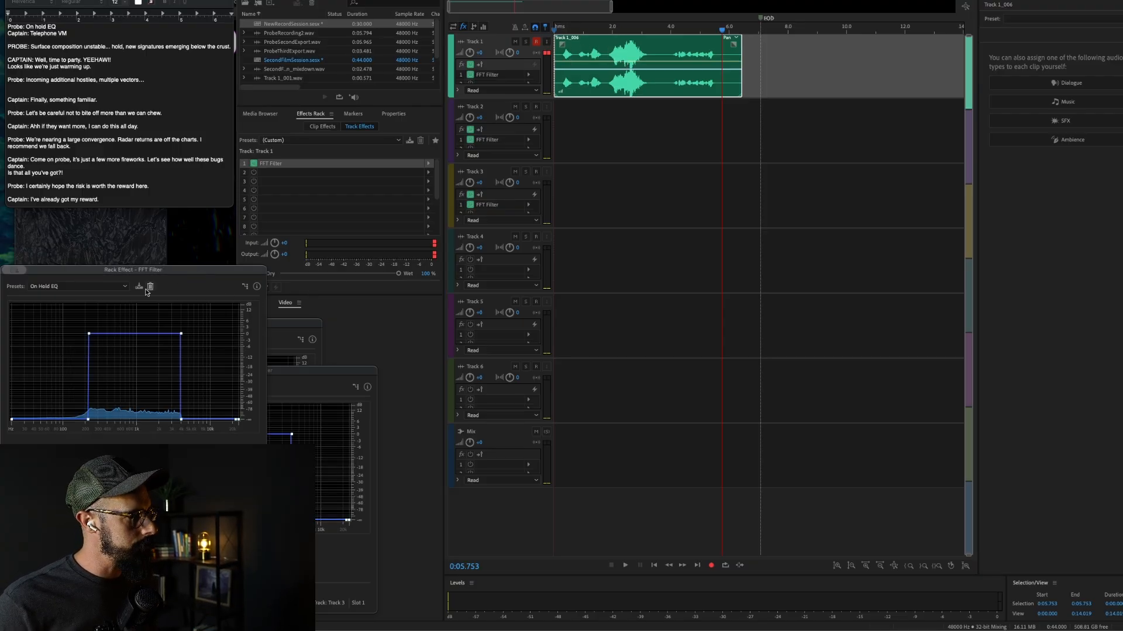
left_click(124, 286)
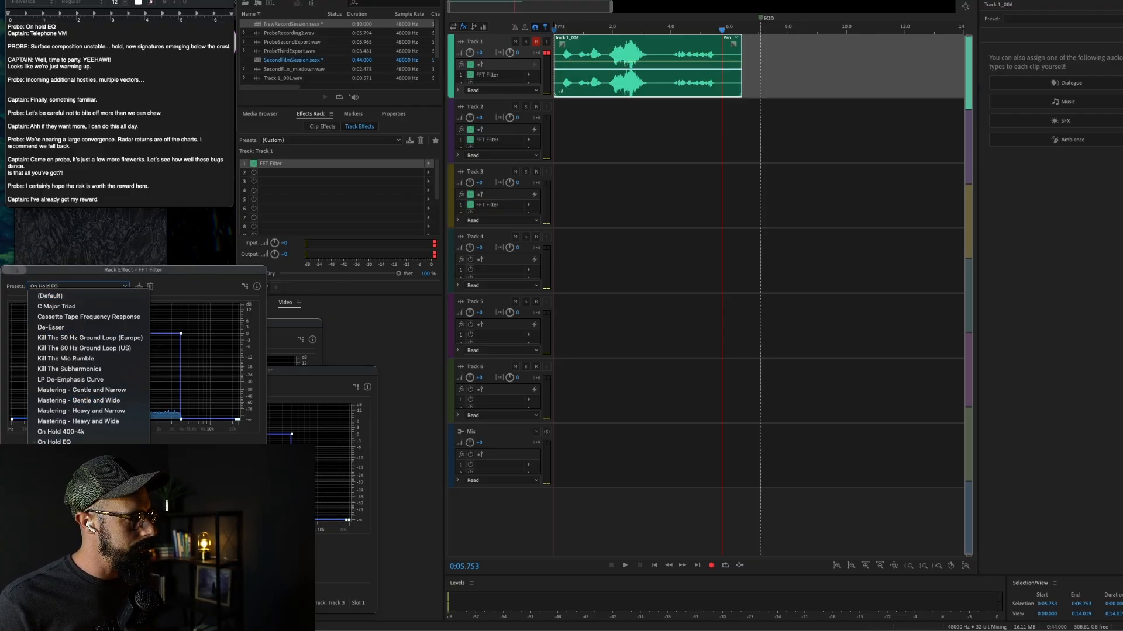
left_click(68, 473)
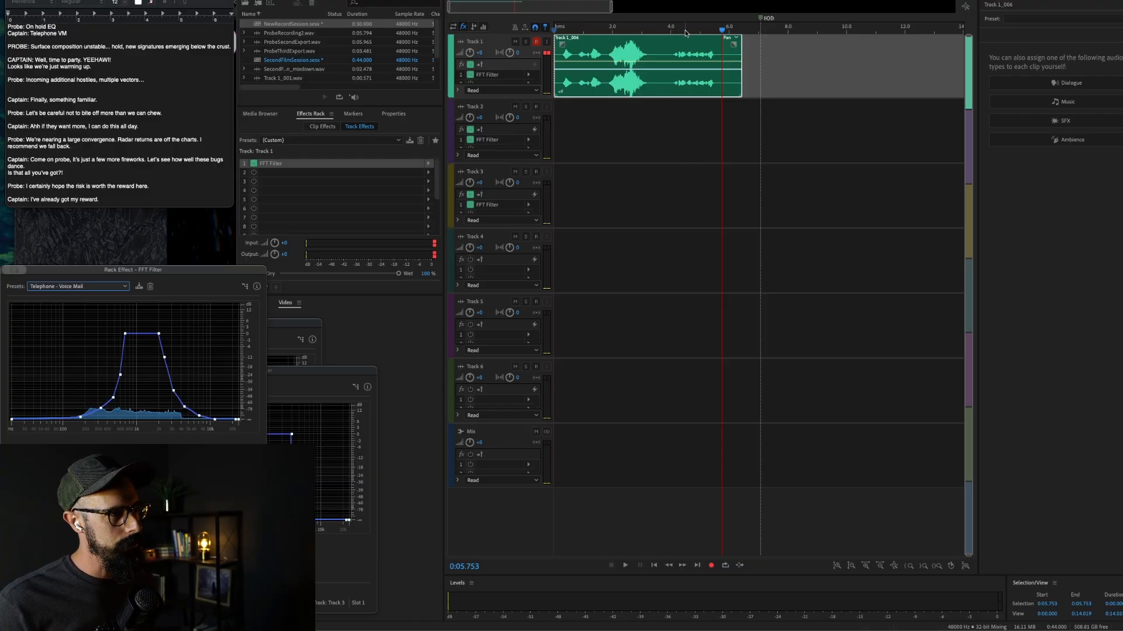
- Listen to the captain's line from the session start with the voice mail filter applied, stopping at its end
left_click_drag(686, 31, 551, 31)
key("space")
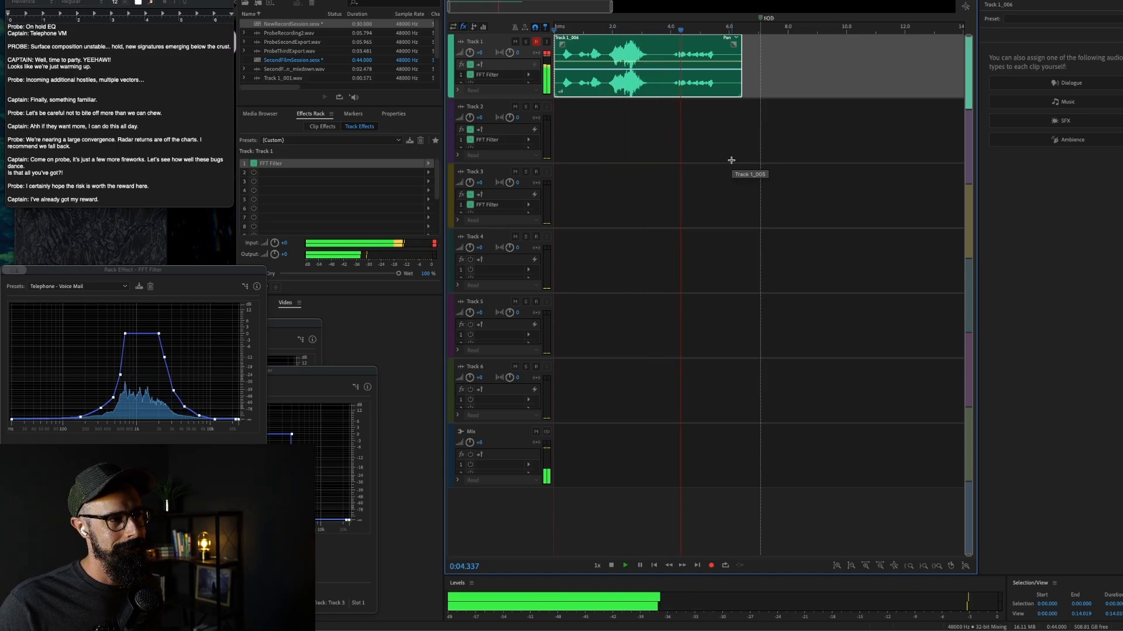
key("space")
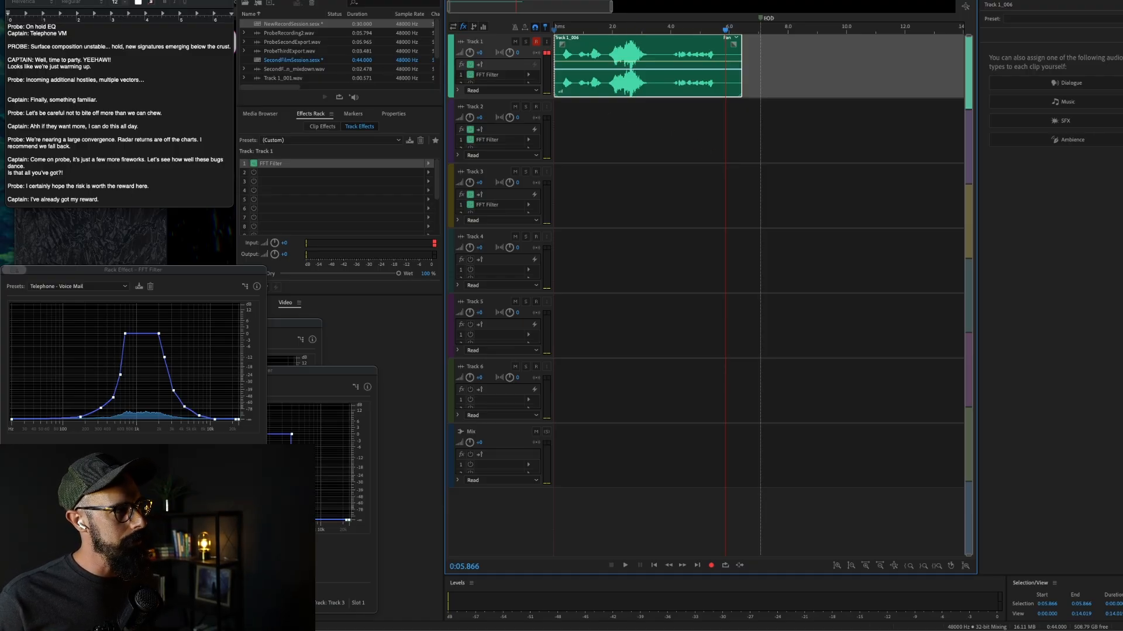
- Export the entire session's multitrack mixdown as CaptainRecordingYeehaw.wav and switch to the Unity editor
left_click(104, 0)
mouse_move(189, 145)
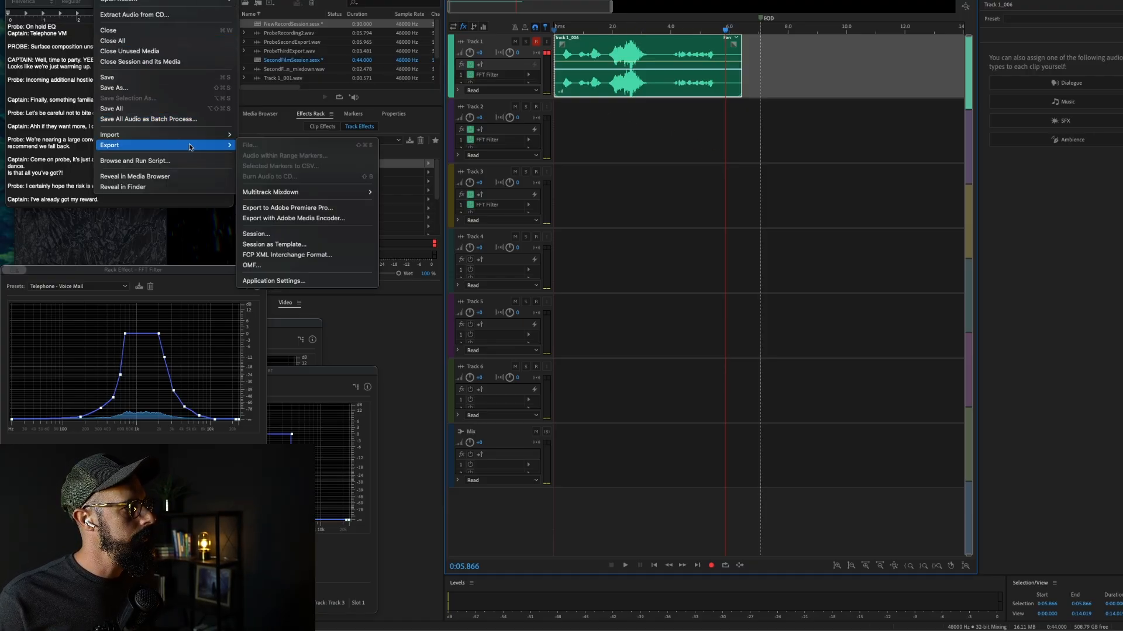
mouse_move(295, 193)
left_click(440, 204)
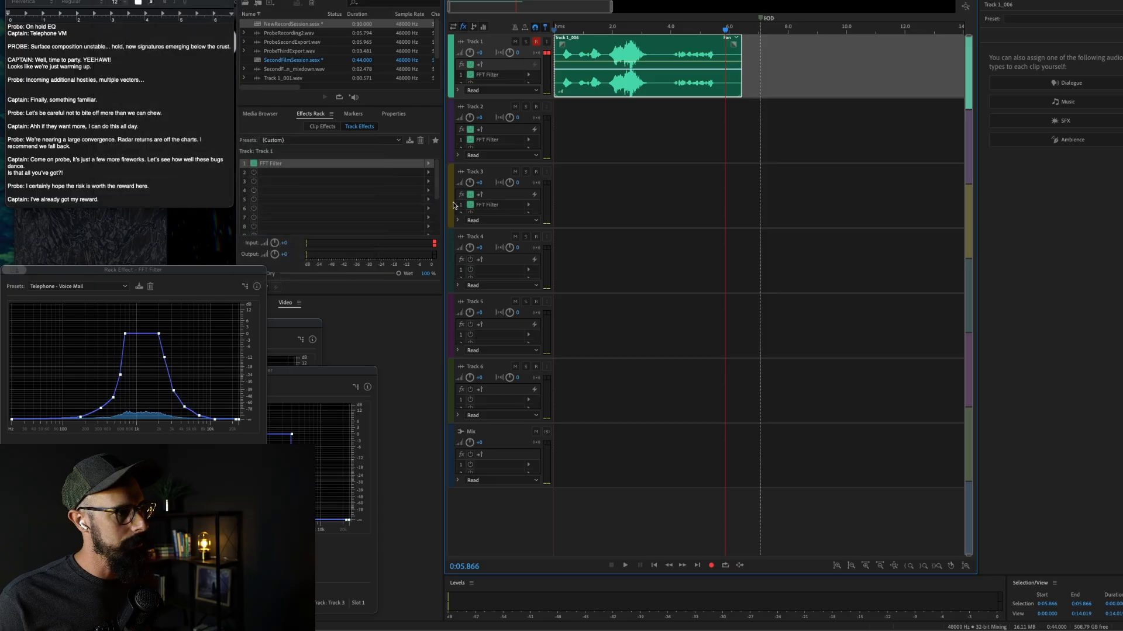
left_click(698, 209)
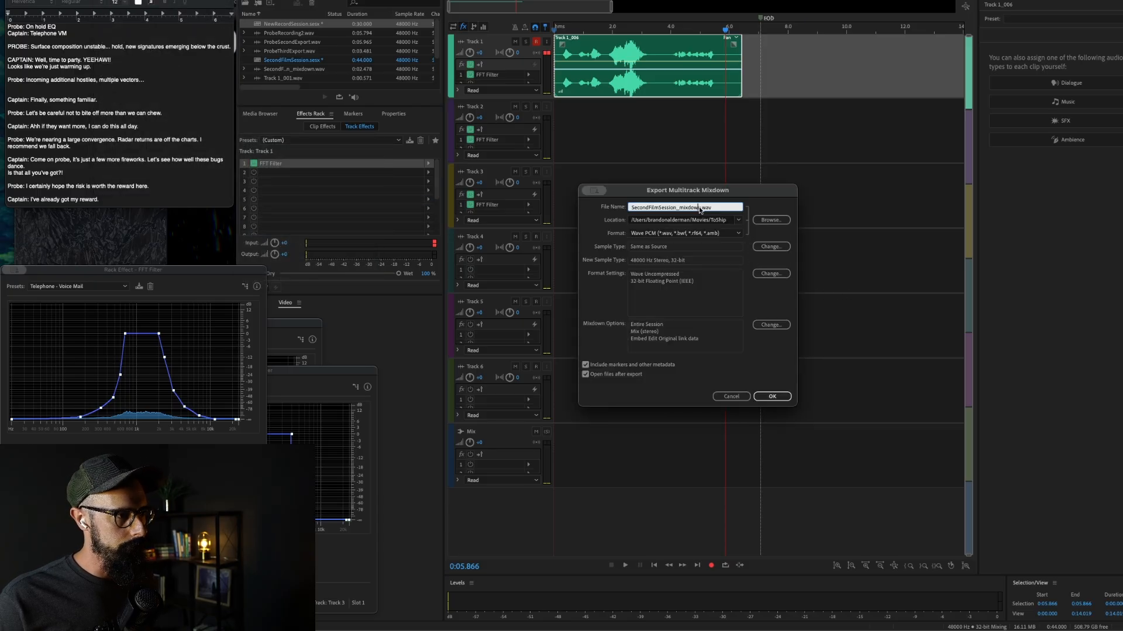
left_click_drag(701, 209, 621, 208)
type("Cap")
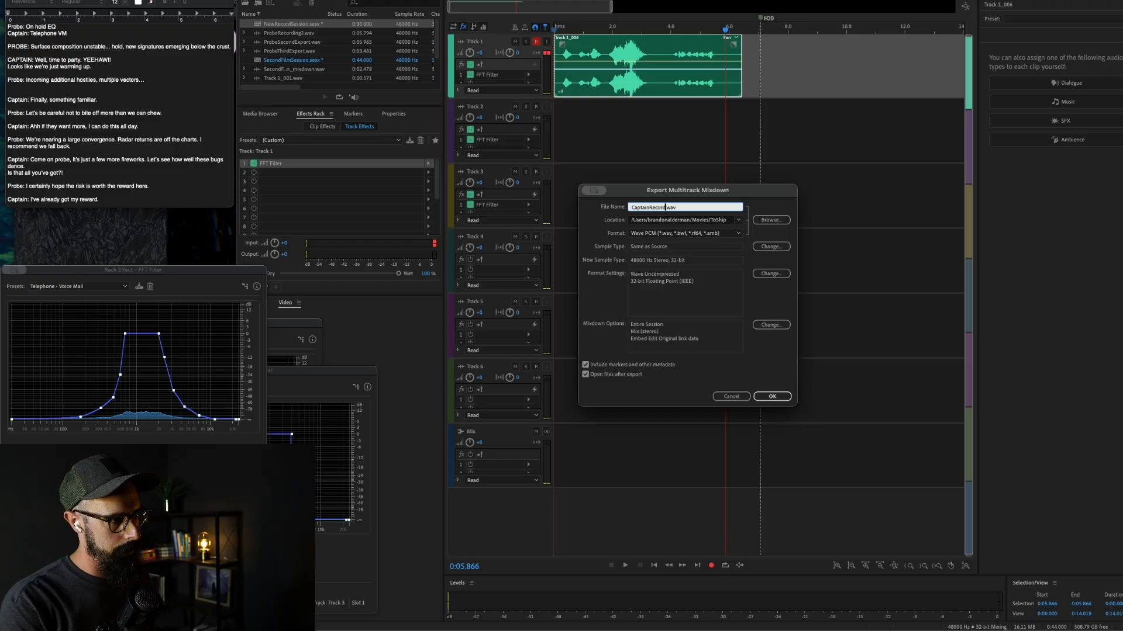
type("tainRecordingYeehaw")
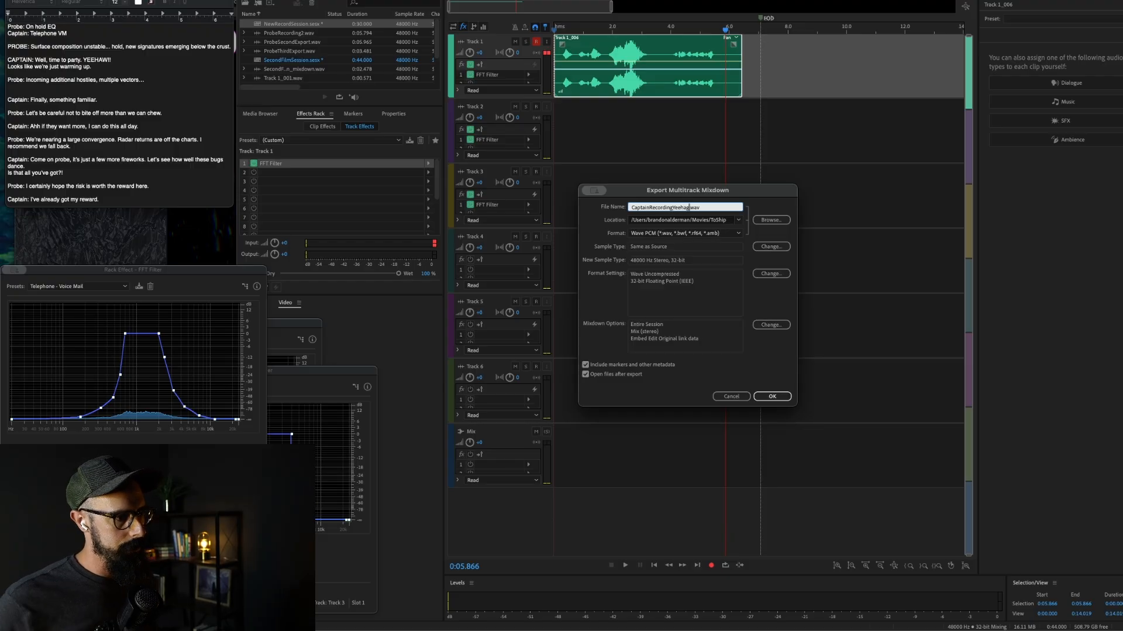
left_click(775, 396)
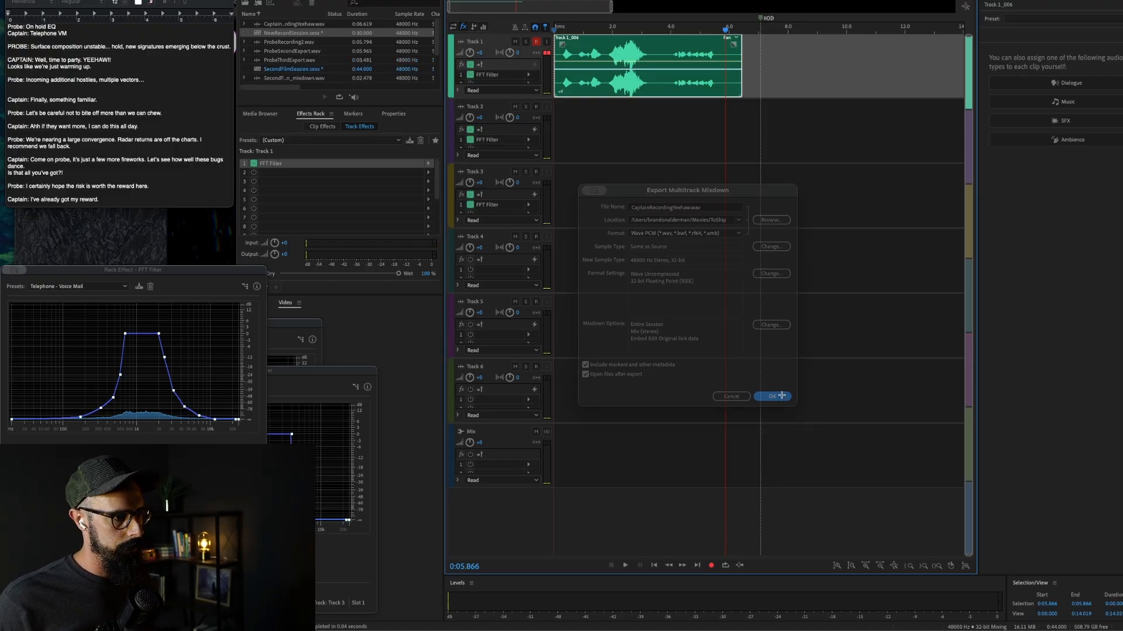
key("super+Tab")
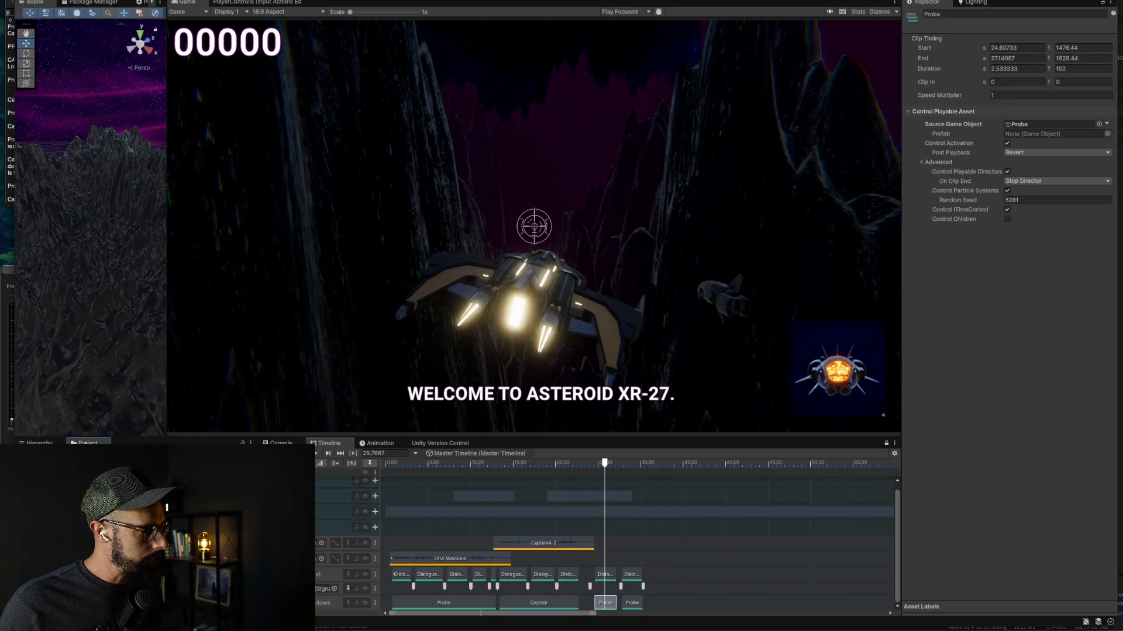
key("super+Tab")
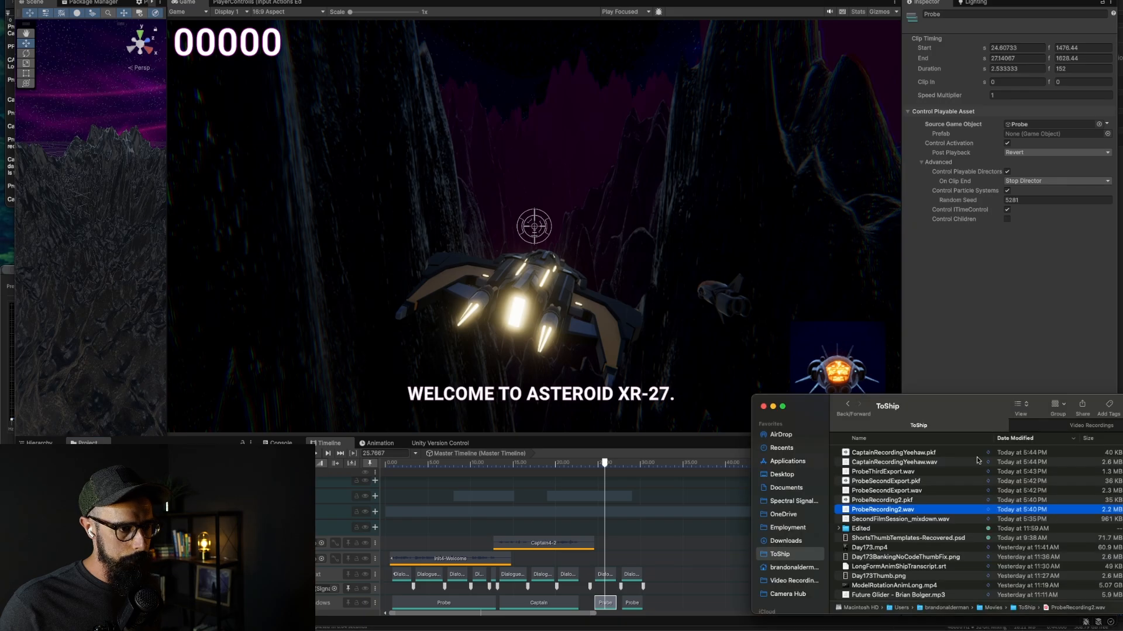
left_click(905, 455)
left_click(906, 472, "super")
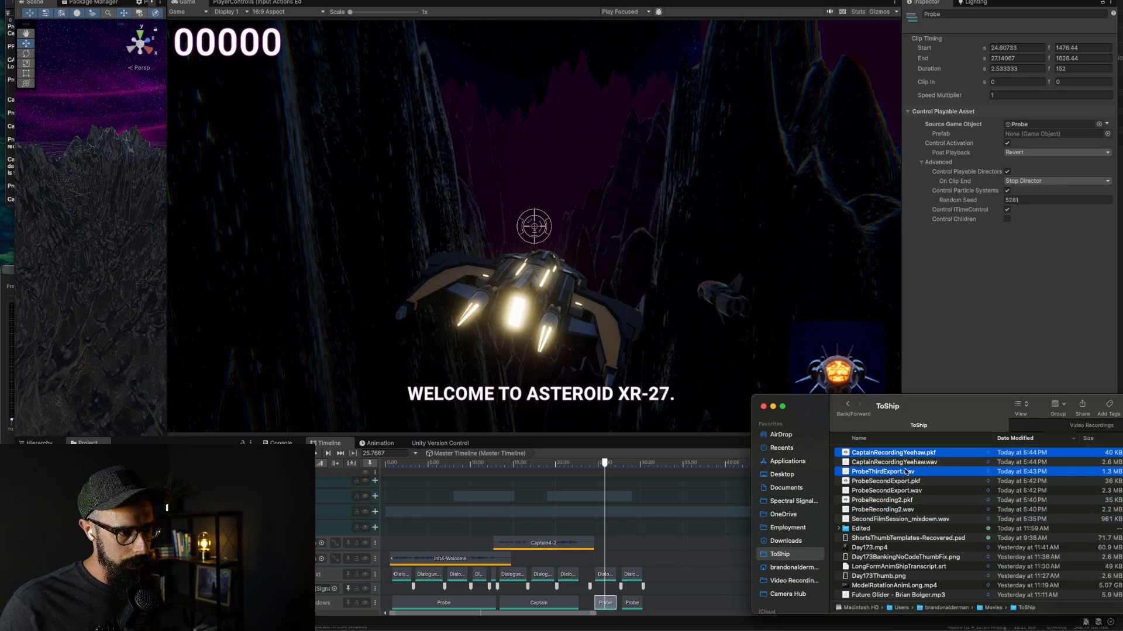
left_click(901, 492, "super")
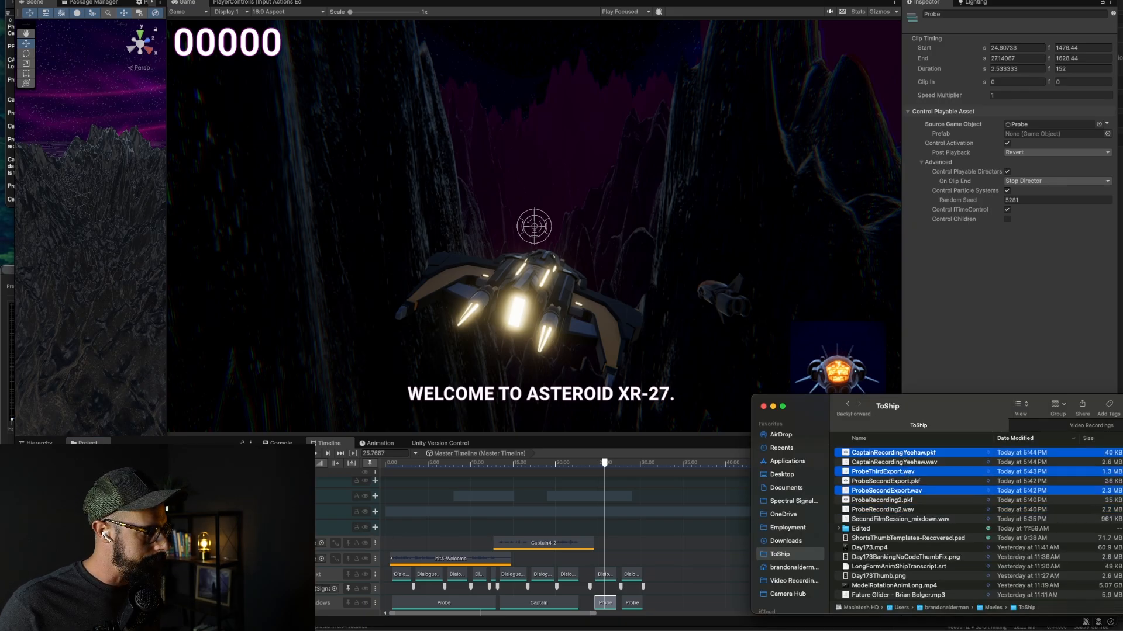
key("super+Tab")
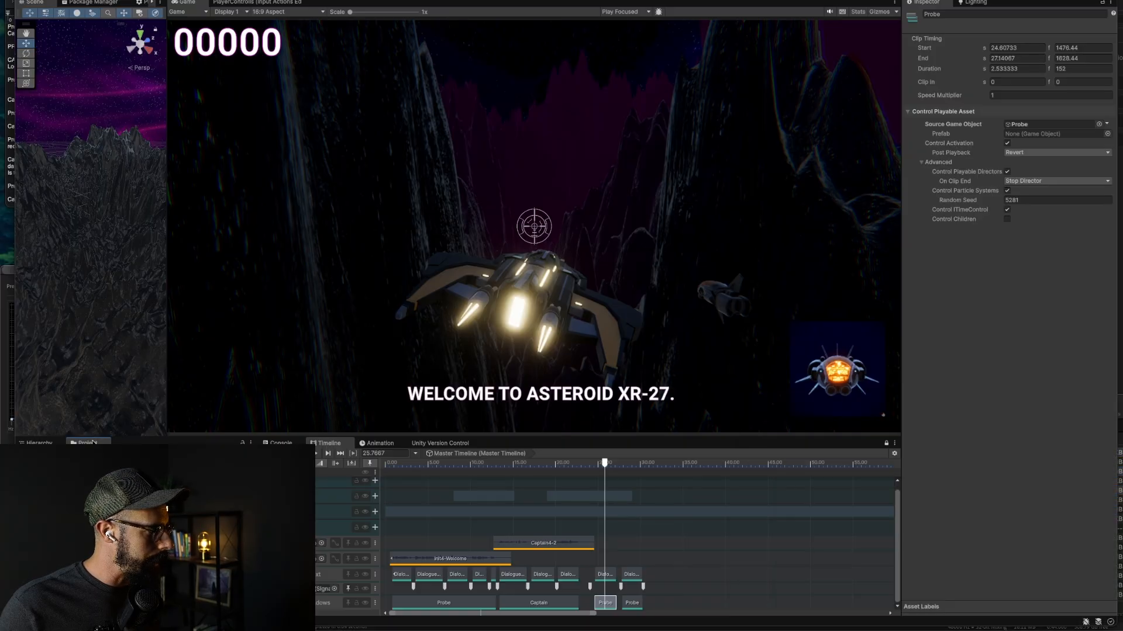
- Delete the old Captain1, Probe1 and Probe3 audio clips from the project's Music/Voices folder
left_click_drag(93, 443, 314, 450)
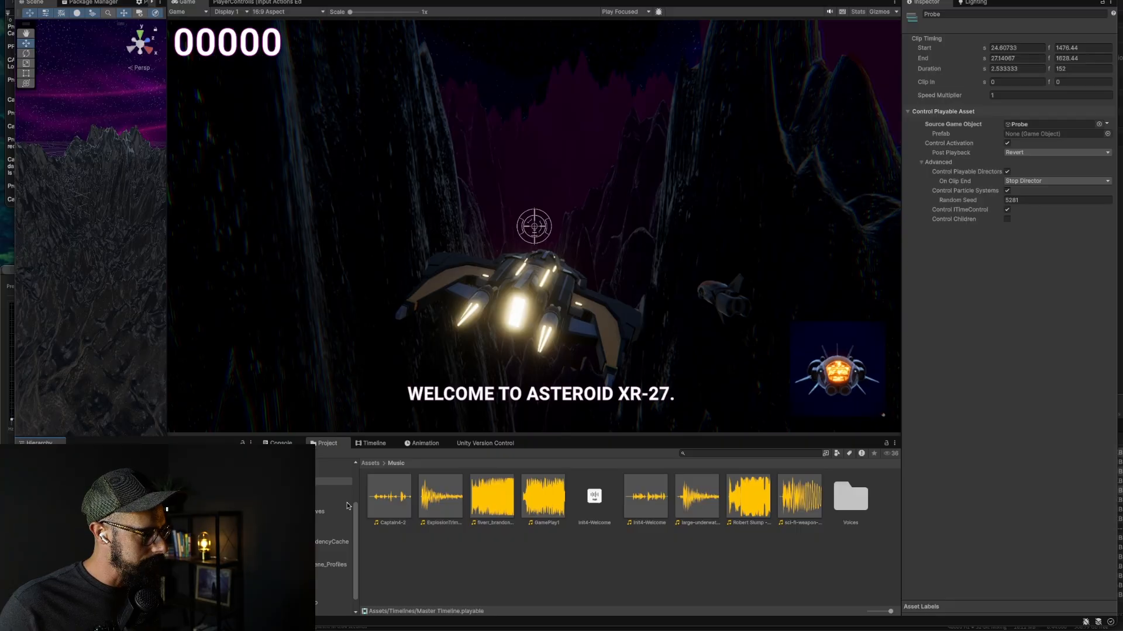
double_click(851, 498)
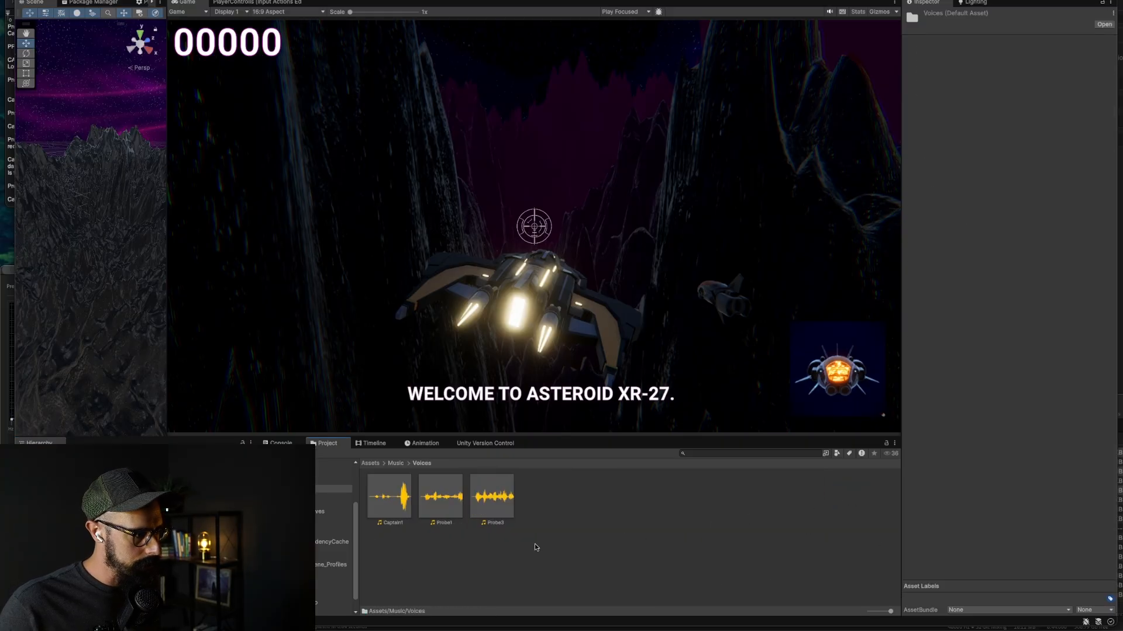
left_click(395, 495)
left_click(440, 496, "shift")
left_click(492, 496, "shift")
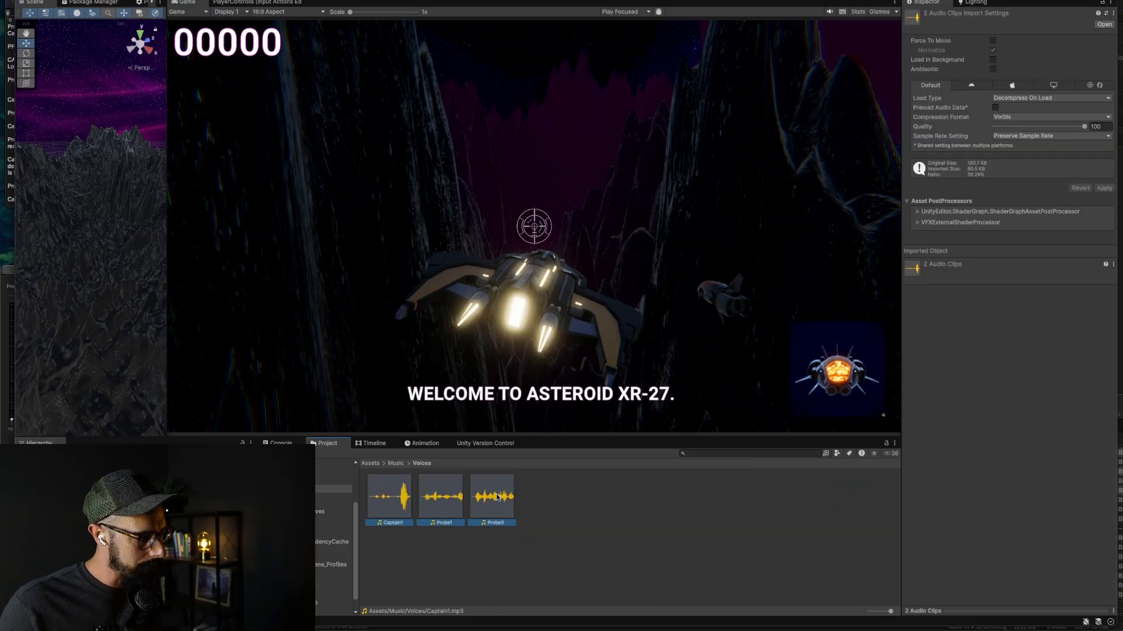
right_click(497, 497)
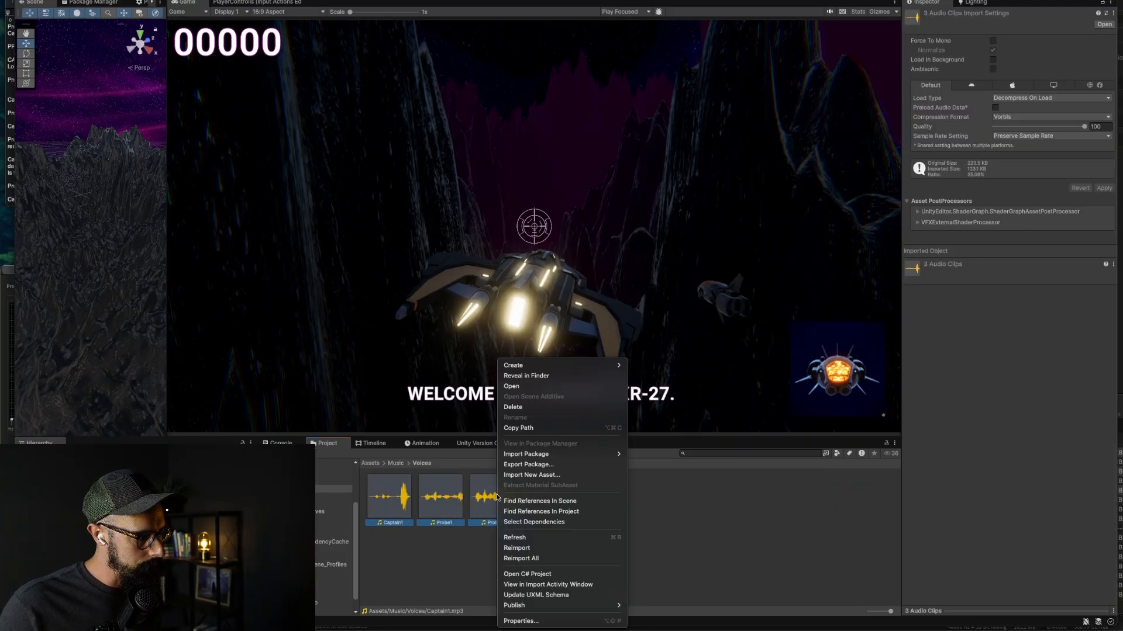
left_click(528, 407)
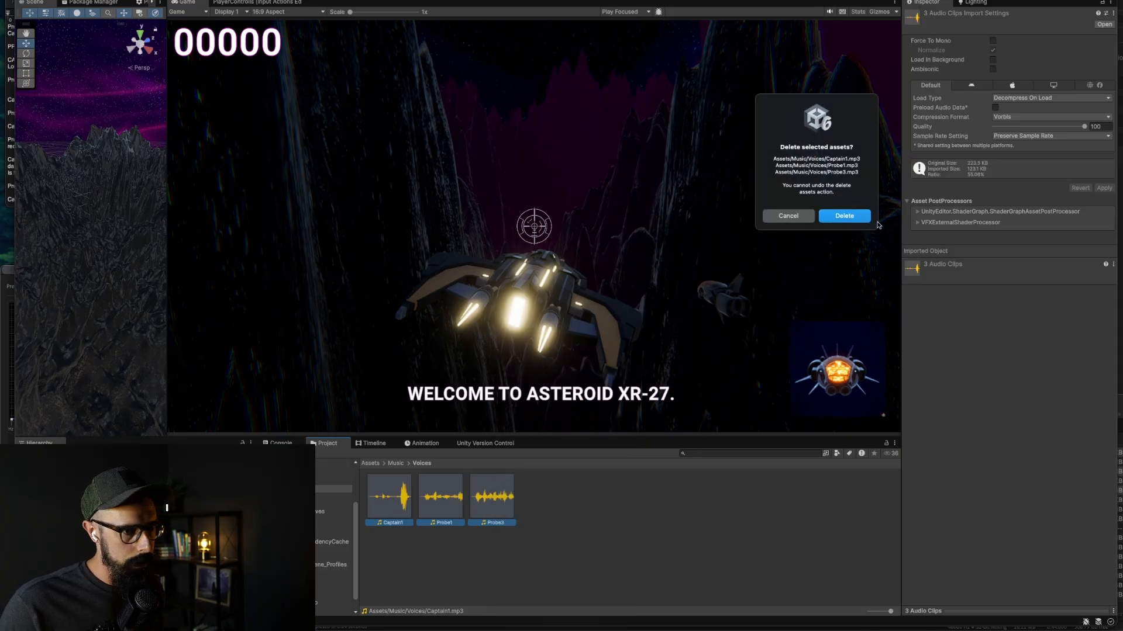
left_click(845, 216)
- Import CaptainRecordingYeehaw.wav, ProbeThirdExport.wav and ProbeSecondExport.wav from the ToShip folder into the project's Voices folder
left_click(1119, 411)
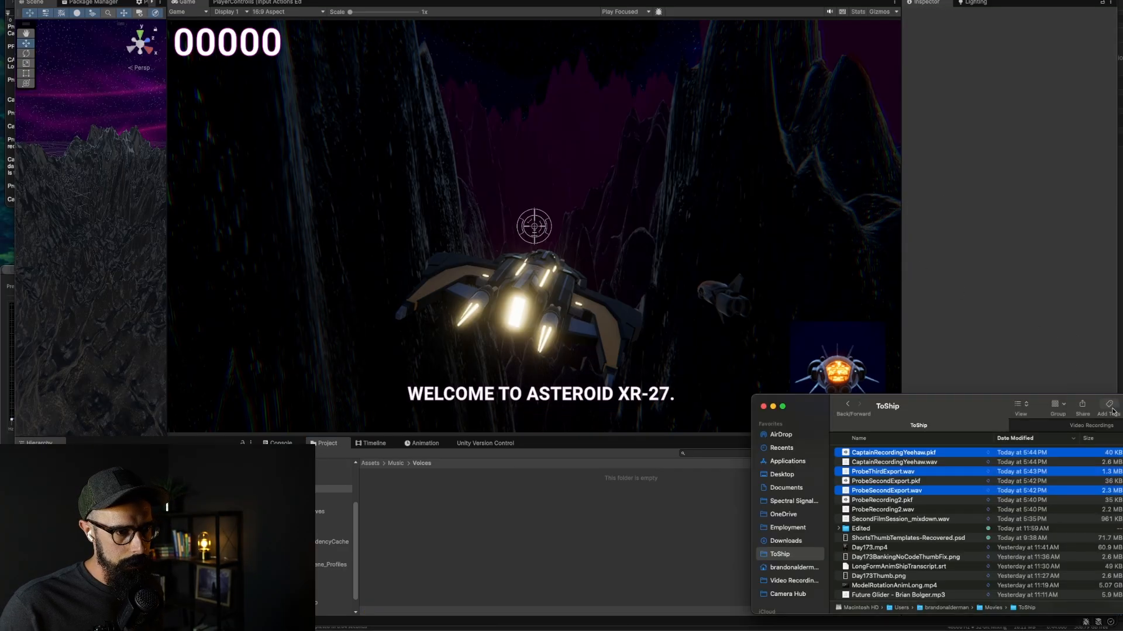
left_click(927, 462)
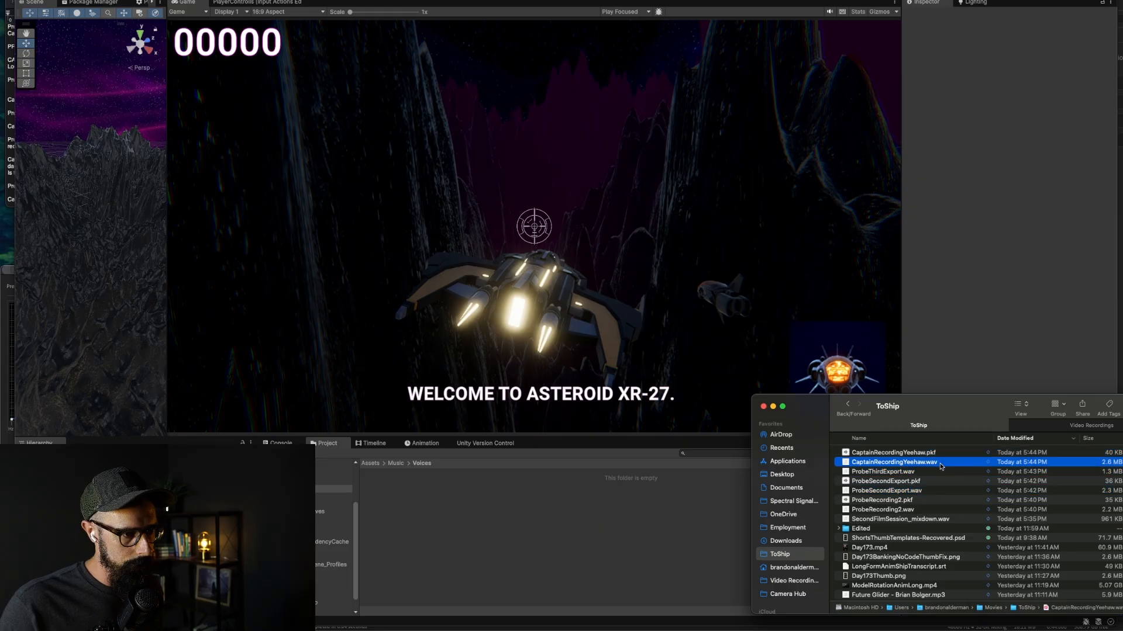
left_click(935, 472, "shift")
left_click(926, 491, "super")
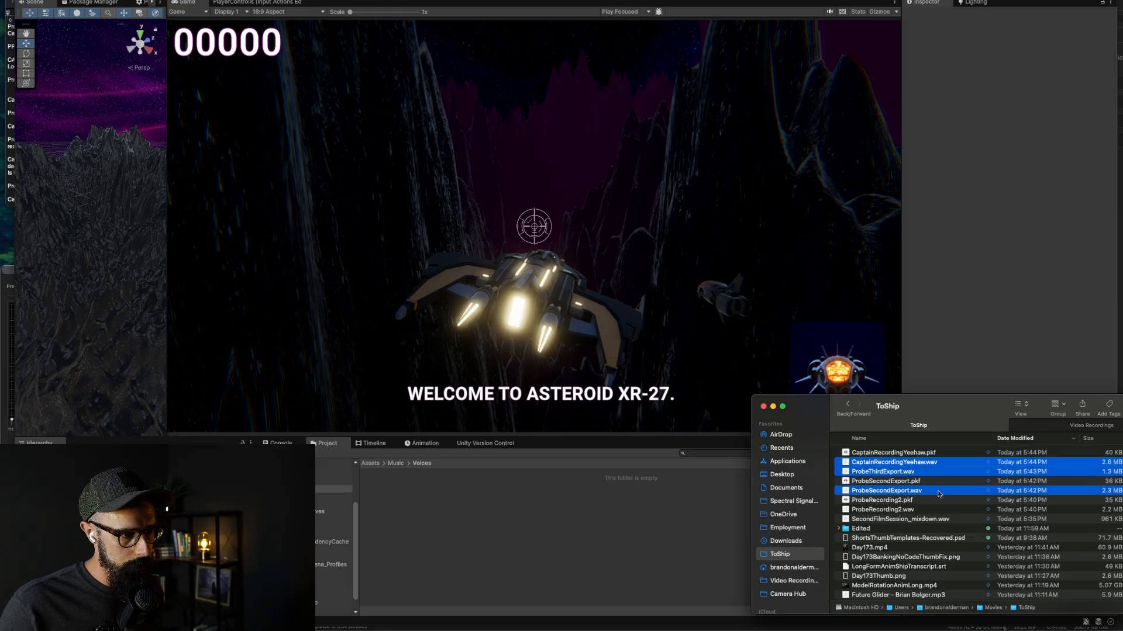
left_click_drag(939, 494, 587, 528)
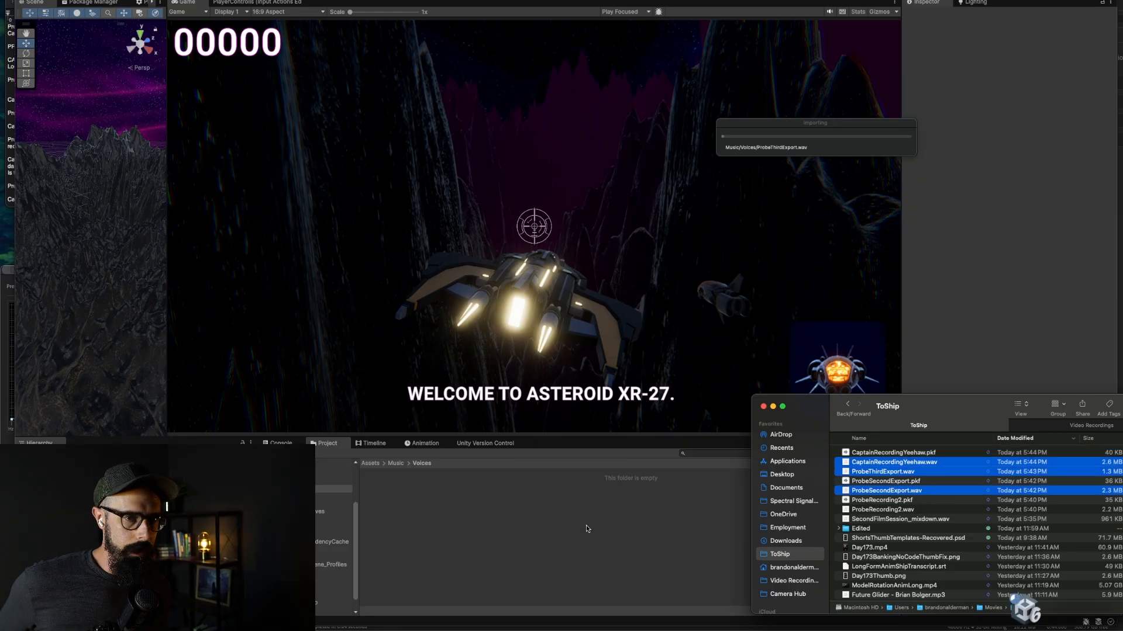
left_click(588, 529)
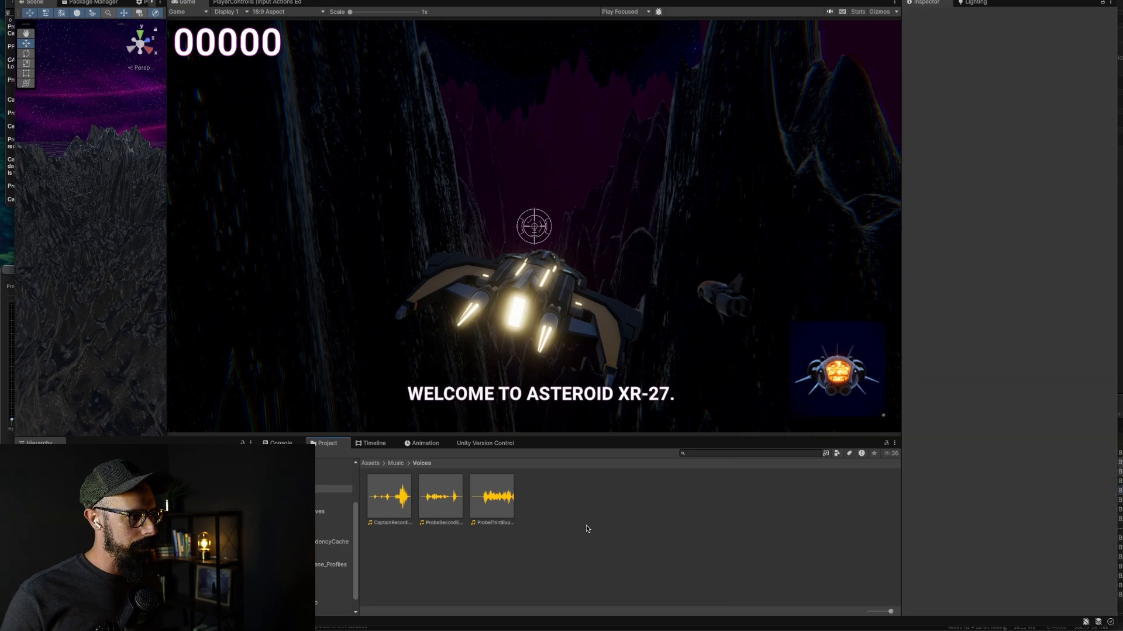
- Restore the project browser beside the Hierarchy and place ProbeSecondExport after Captain4-2 on its voice track at about 25.3 s
left_click_drag(333, 448, 211, 442)
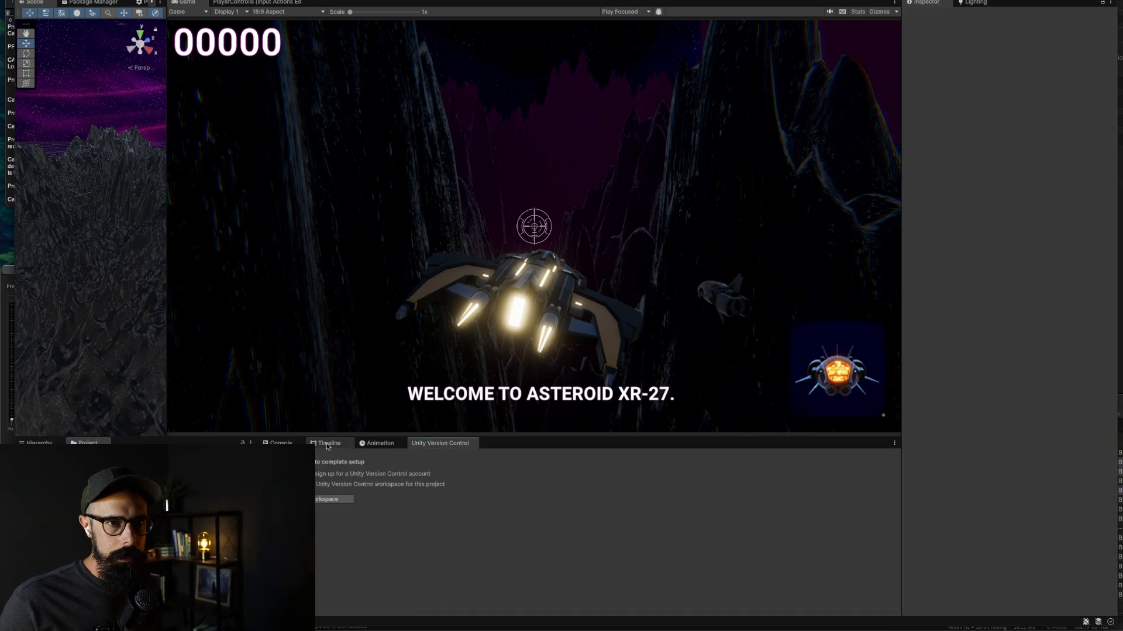
left_click(328, 444)
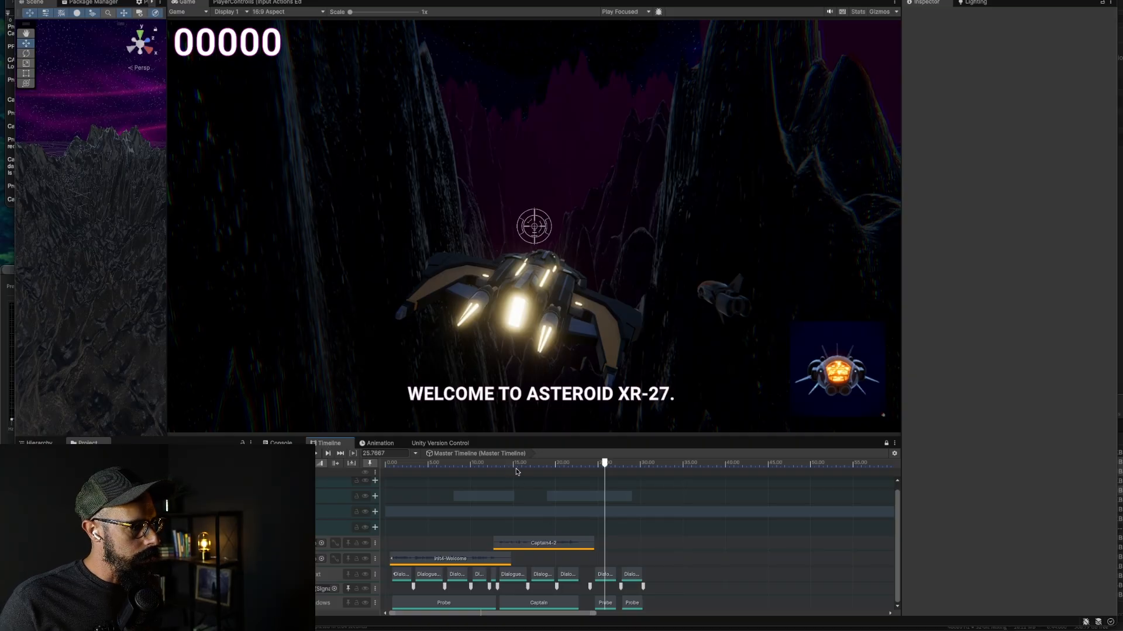
left_click_drag(605, 472, 601, 467)
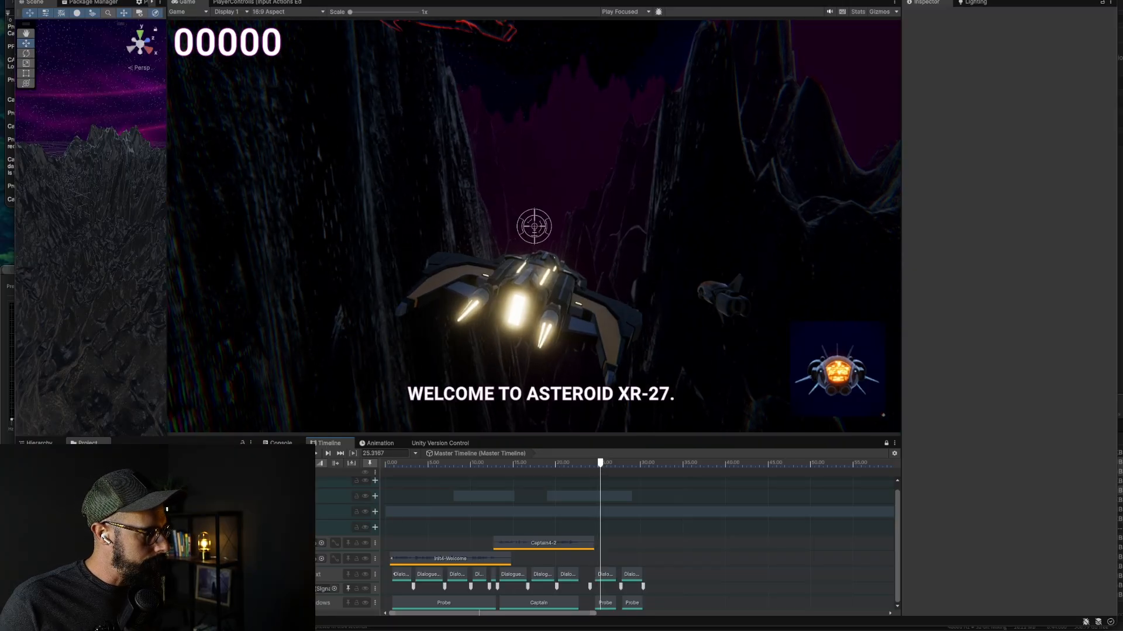
left_click_drag(441, 512, 632, 550)
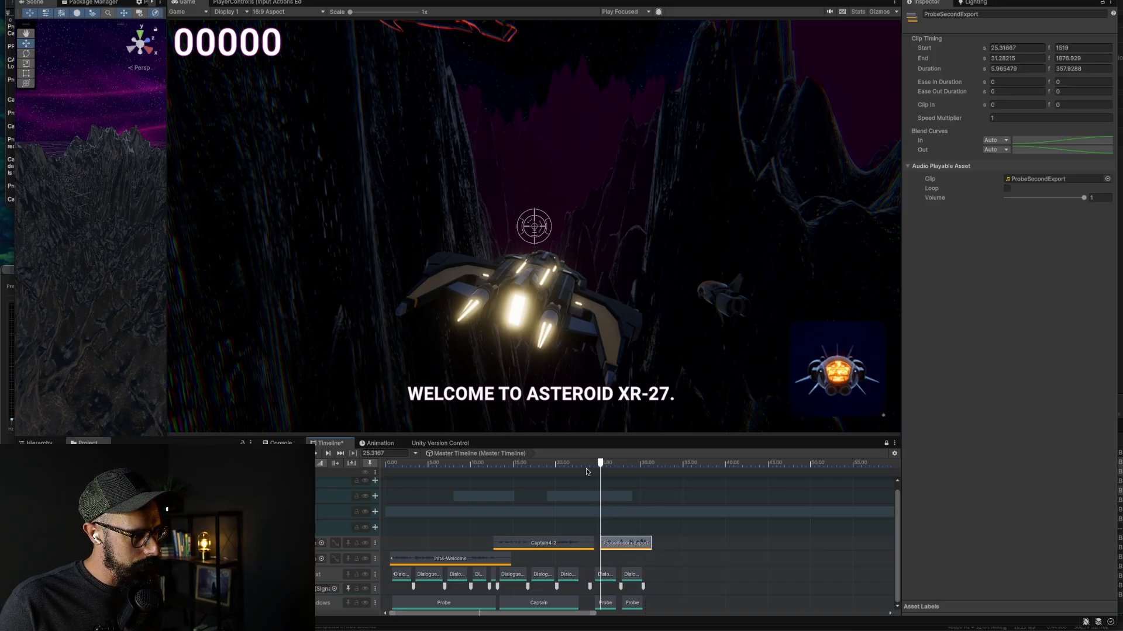
- Shift the ProbeSecondExport clip slightly earlier on its voice track, to start at about 25.2 s
mouse_move(586, 468)
left_mouse_down()
mouse_move(529, 464)
mouse_move(596, 469)
left_mouse_up()
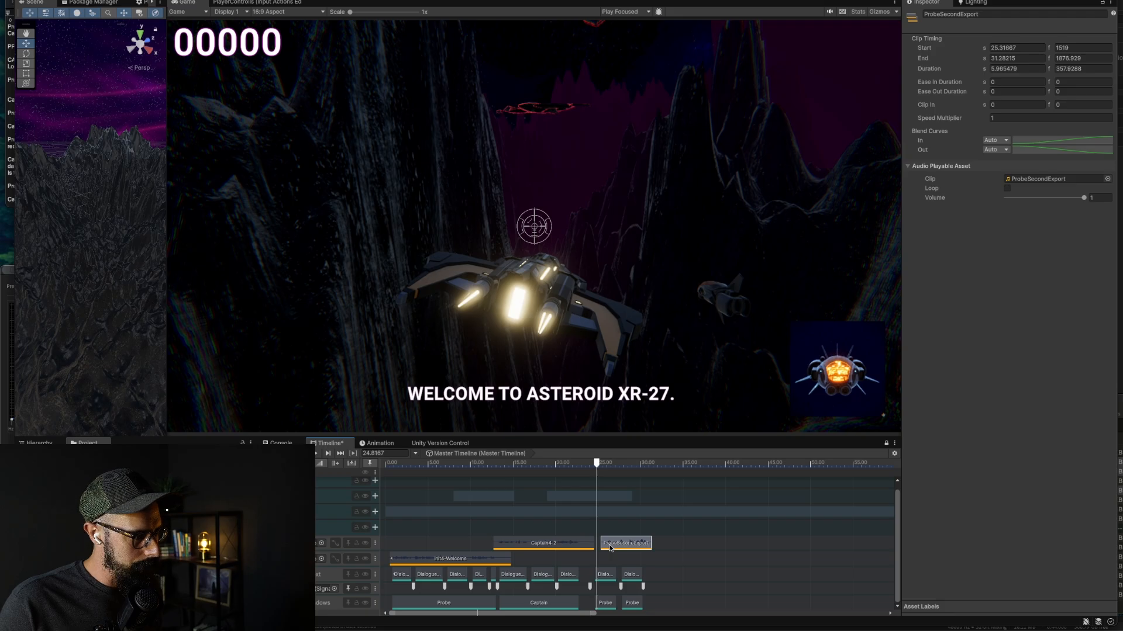
scroll(611, 548, "up", 5)
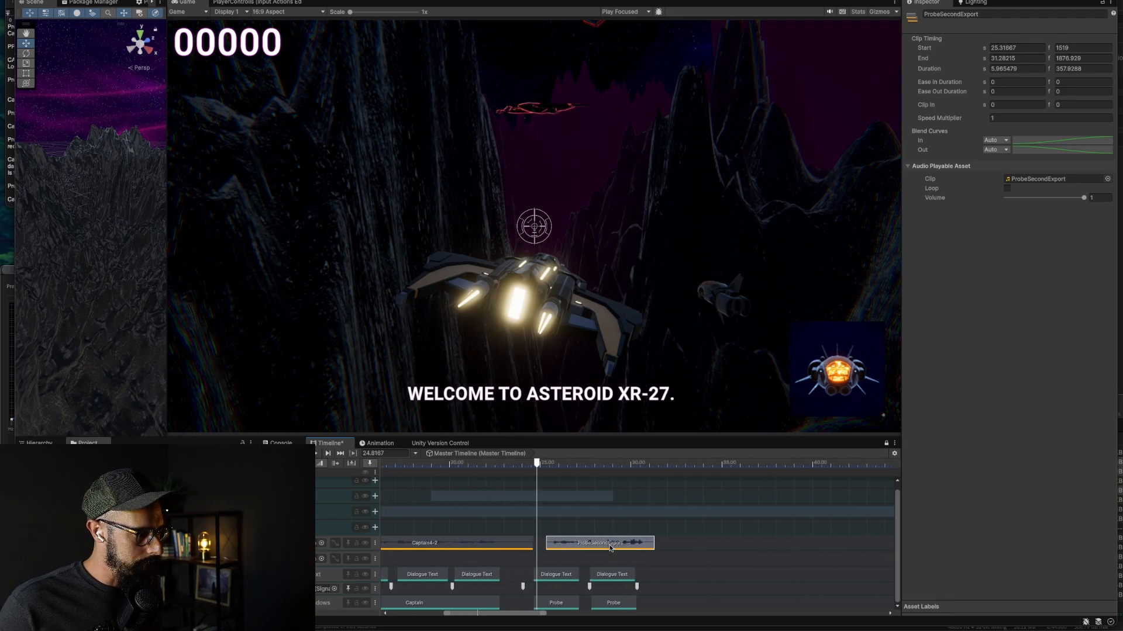
scroll(580, 550, "up", 2)
left_click_drag(556, 548, 556, 547)
- Move the last two Dialogue Text clips, their Probe portrait clips and the signal between them to start at 25.2 s, then inspect the preceding nextDialogueLine signal
left_click(553, 577)
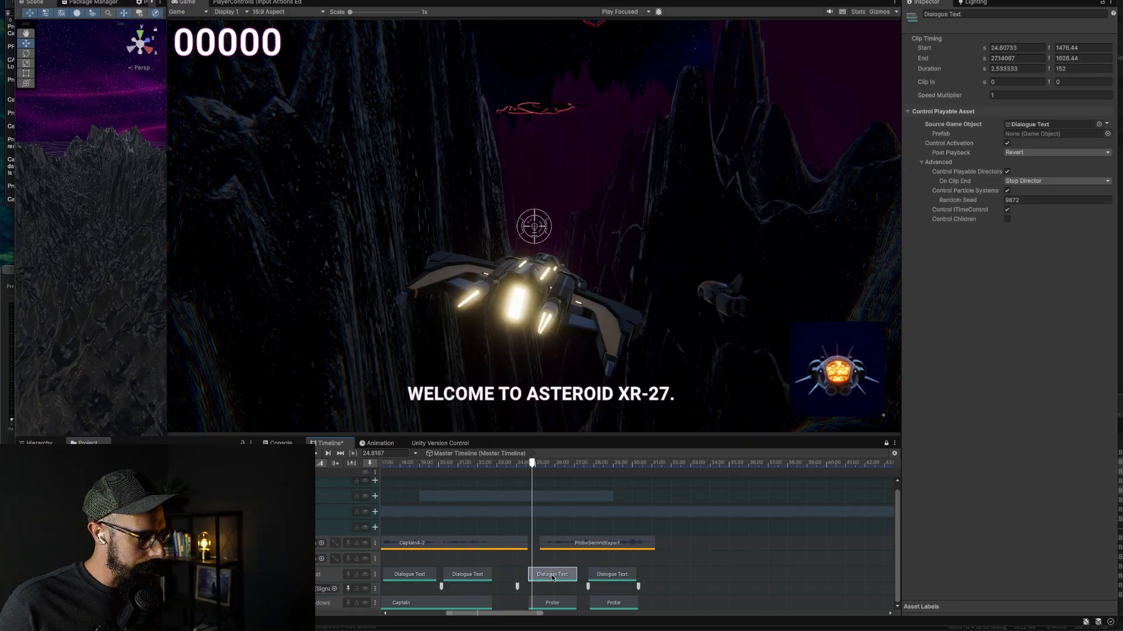
left_click(658, 593)
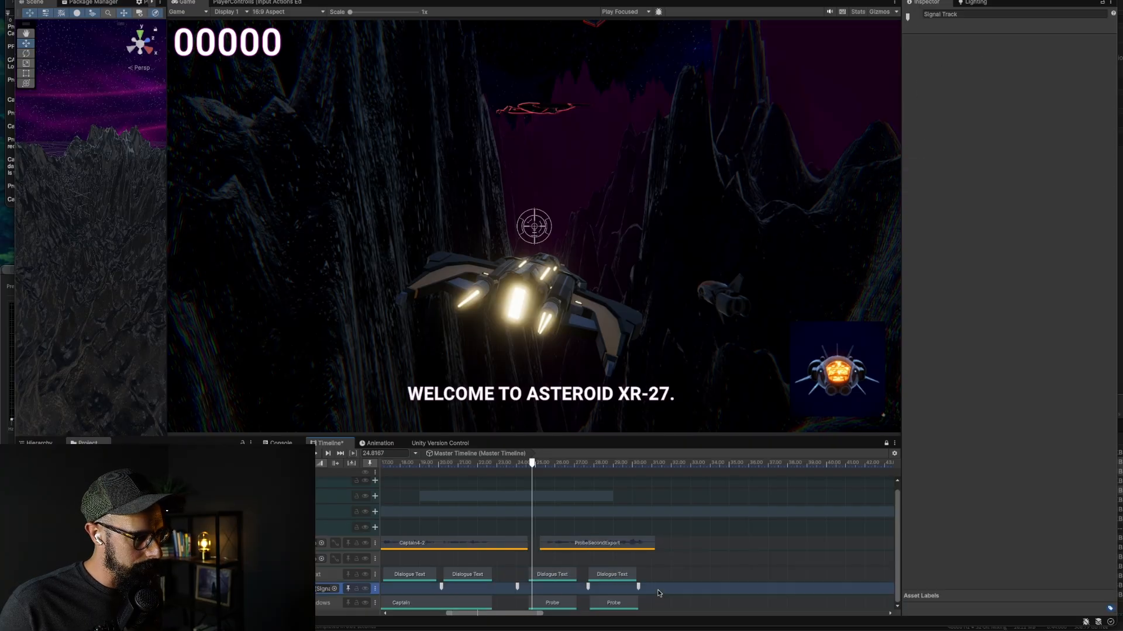
mouse_move(560, 560)
left_mouse_down()
mouse_move(608, 609)
mouse_move(581, 580)
left_mouse_up()
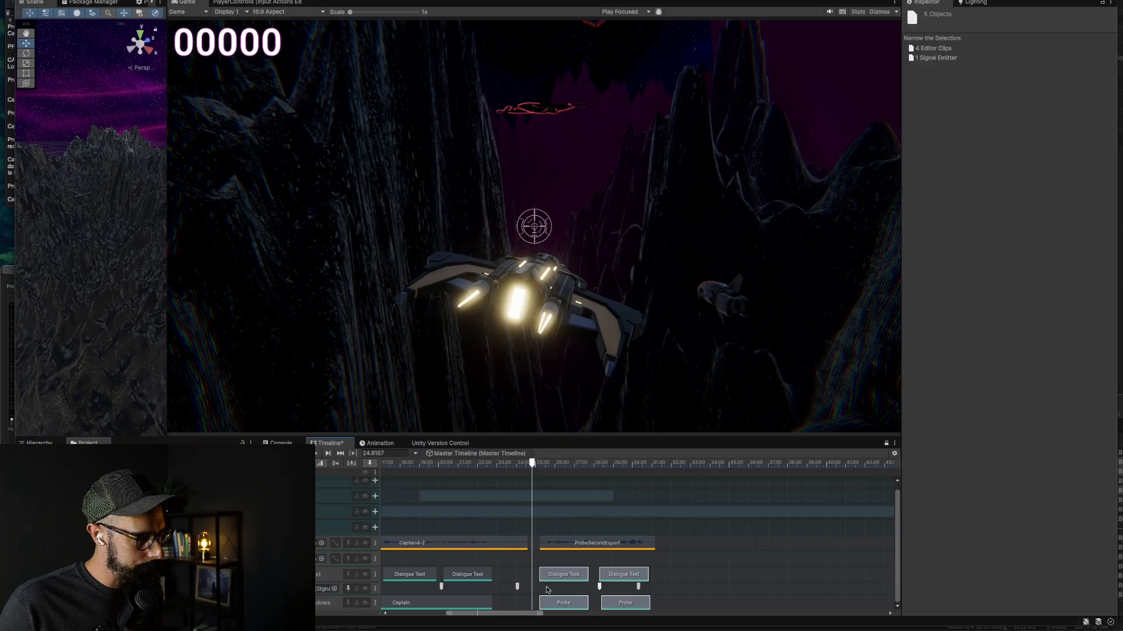
left_click(523, 579)
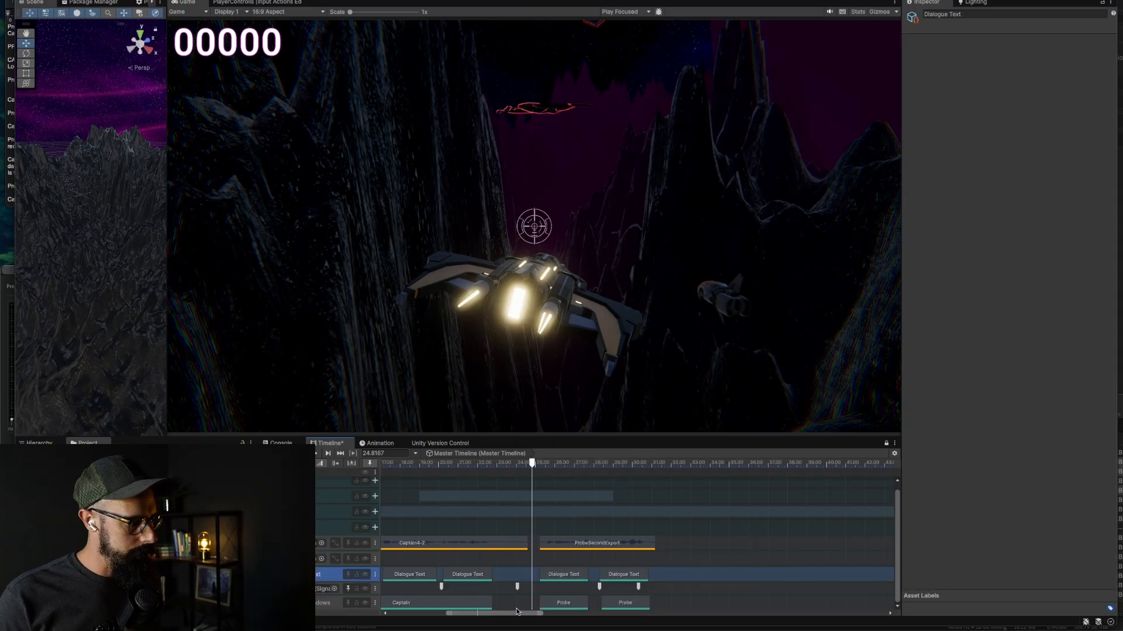
left_click(523, 578)
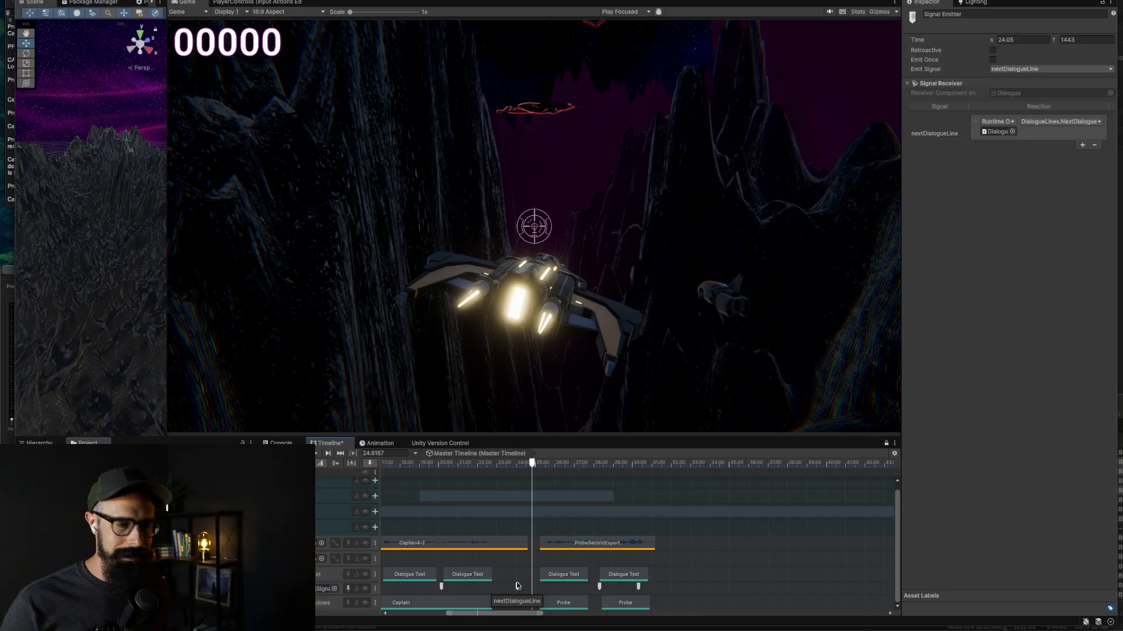
- Move the ProbeSecondExport clip slightly earlier so it starts just ahead of the matching Dialogue Text and Probe portrait clips
left_click_drag(532, 463, 543, 468)
left_click(560, 578)
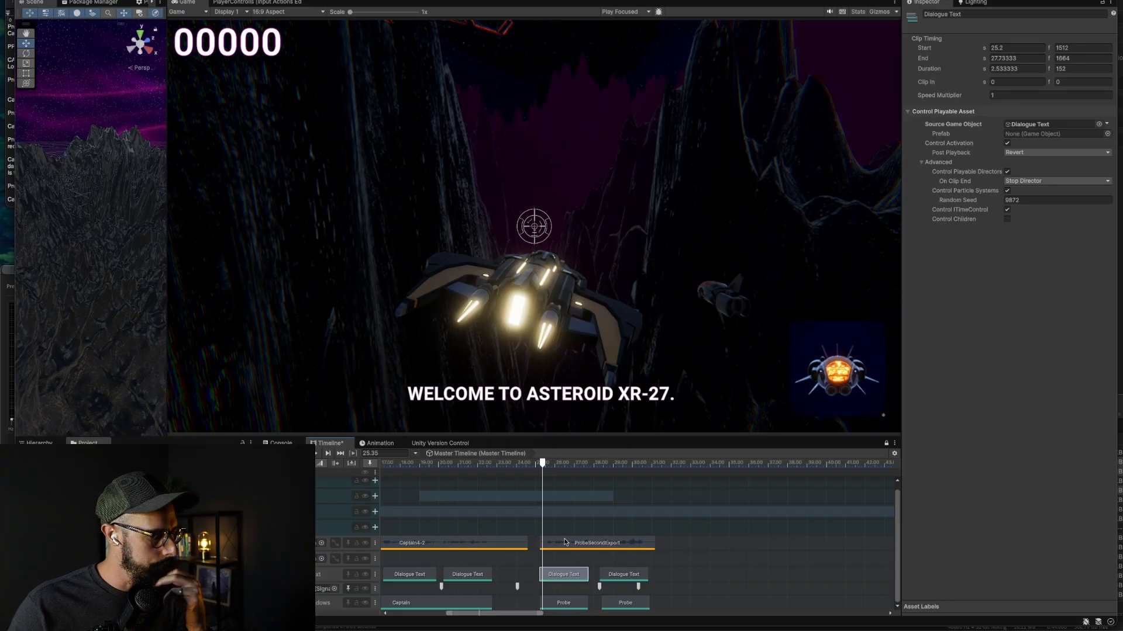
left_click(543, 463)
left_click_drag(542, 465, 545, 465)
left_click_drag(566, 542, 560, 545)
left_click(548, 574)
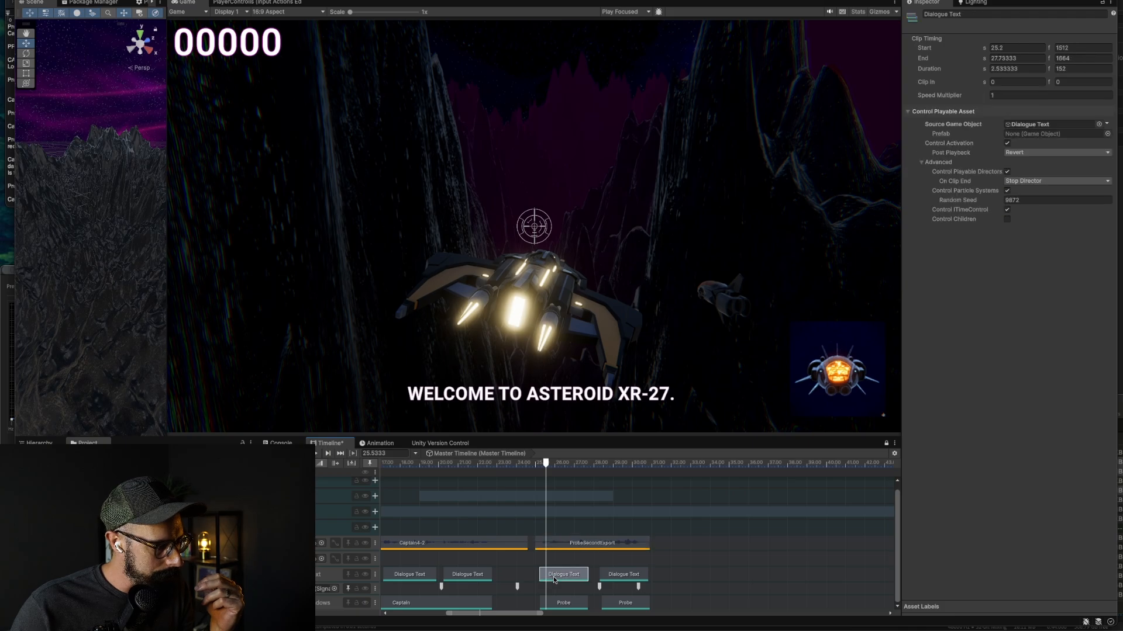
left_click(563, 603)
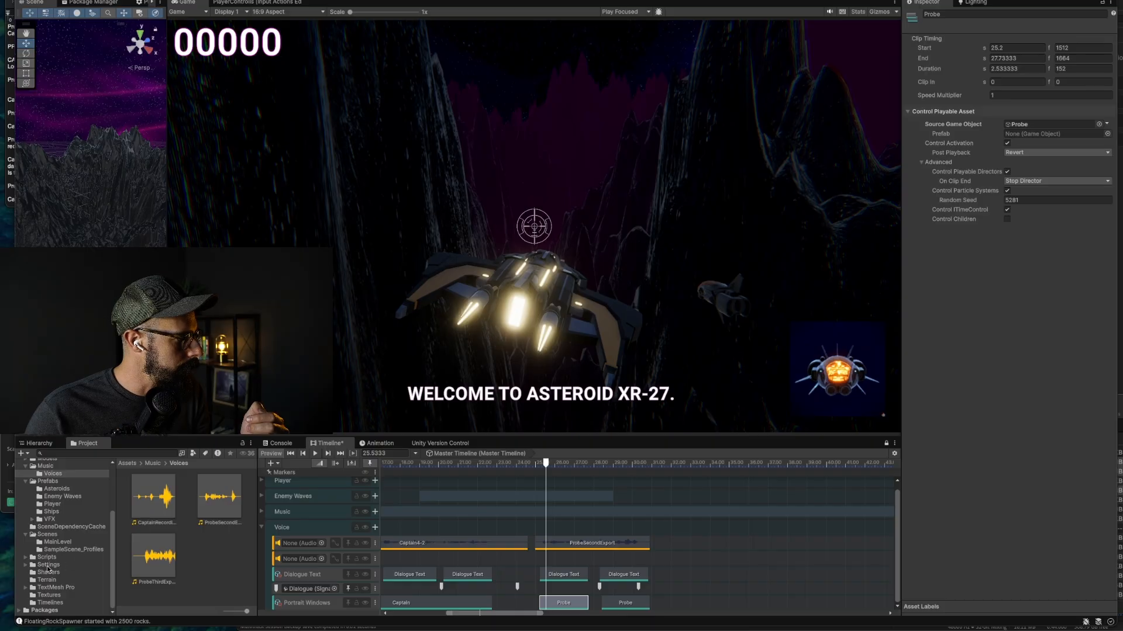
- Select the Dialogue object under Managers and review its Timeline Text Lines, especially Element 8
left_click(50, 587)
scroll(48, 598, "up", 3)
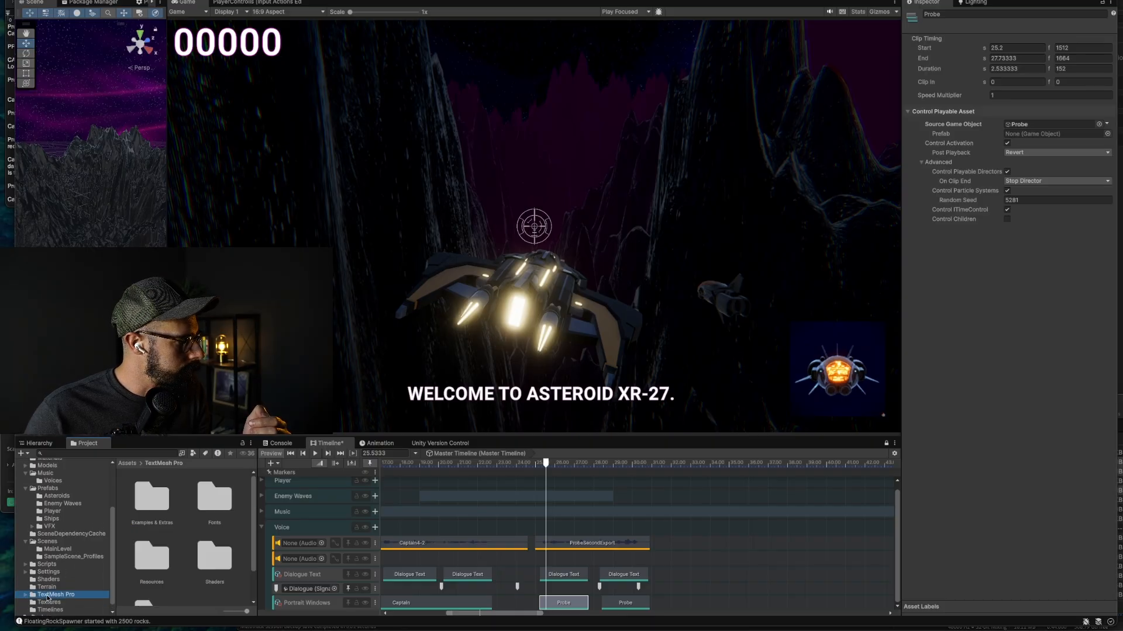
left_click(40, 443)
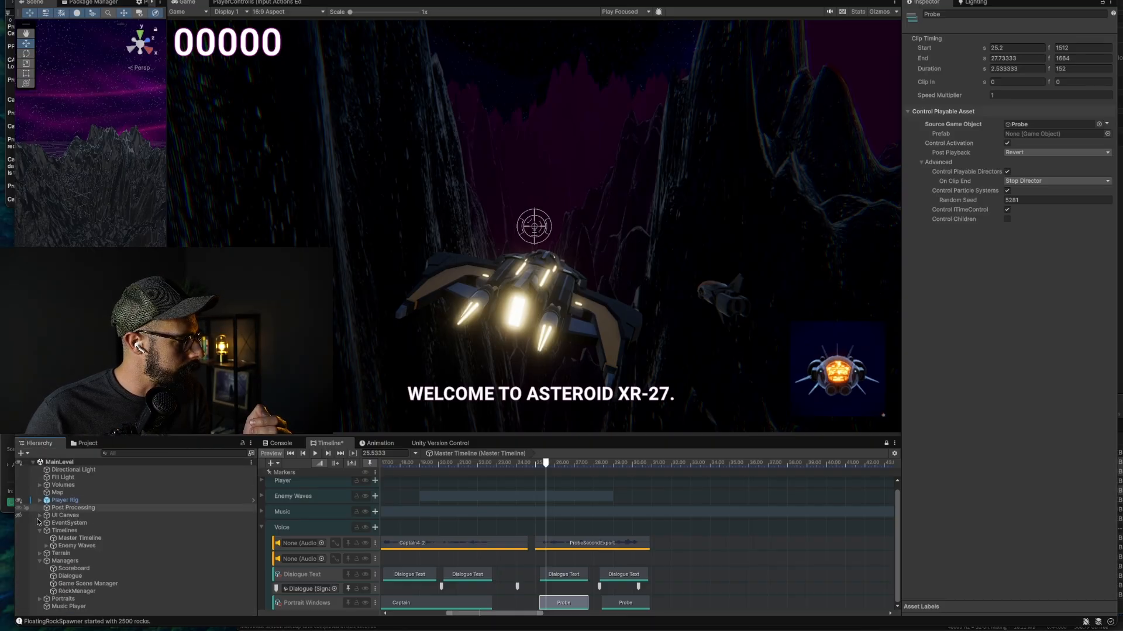
left_click(70, 576)
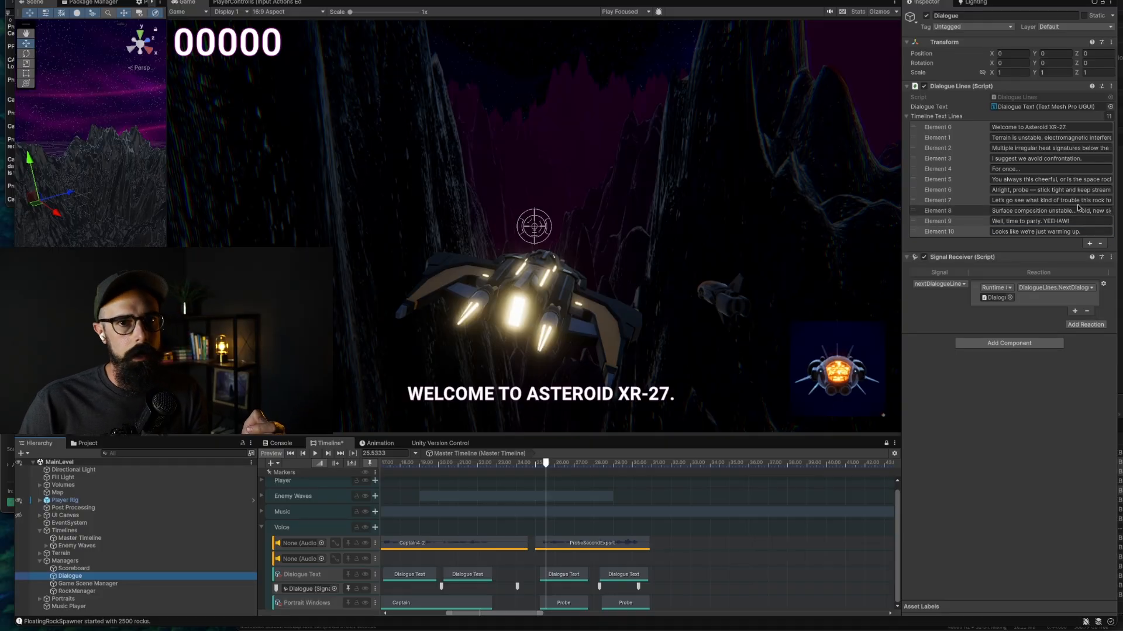
left_click(1040, 209)
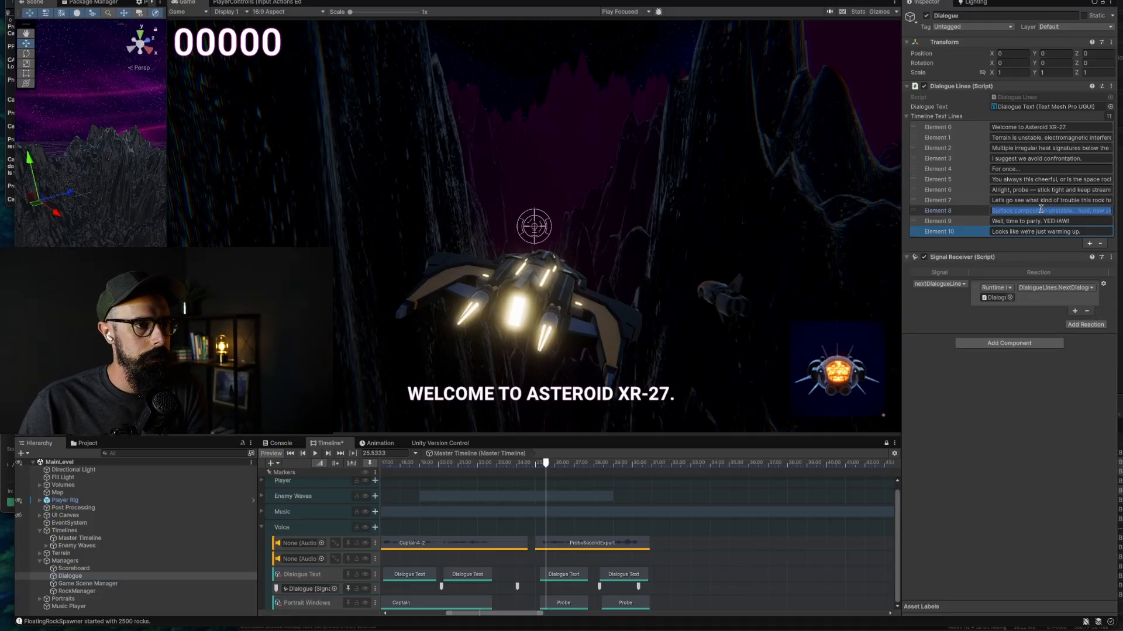
- Compare Elements 8 and 9 of the text lines with the script document, highlighting the captain's line "Well, time to party. YEEHAW!!"
left_click(10, 33)
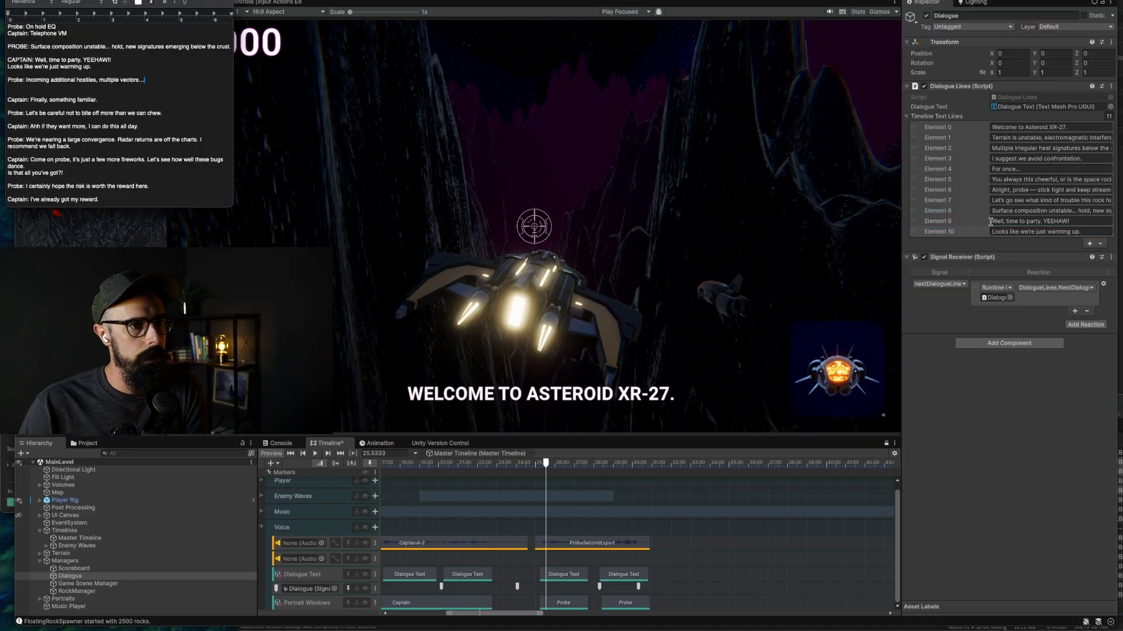
left_click(1072, 211)
key("Tab")
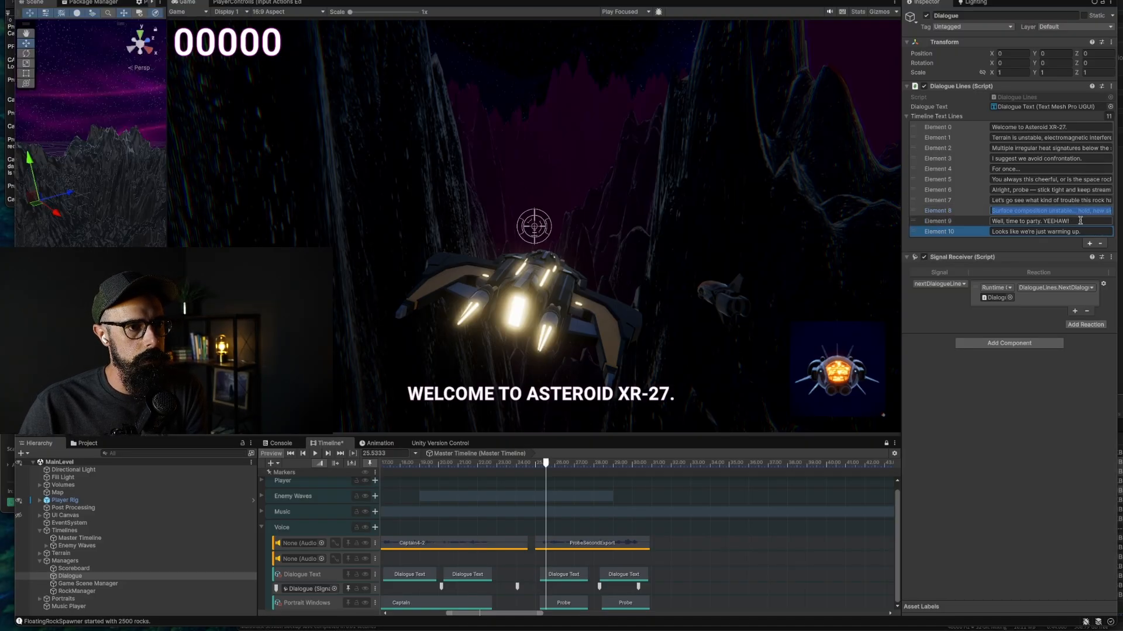
left_click(11, 78)
left_click_drag(111, 61, 42, 60)
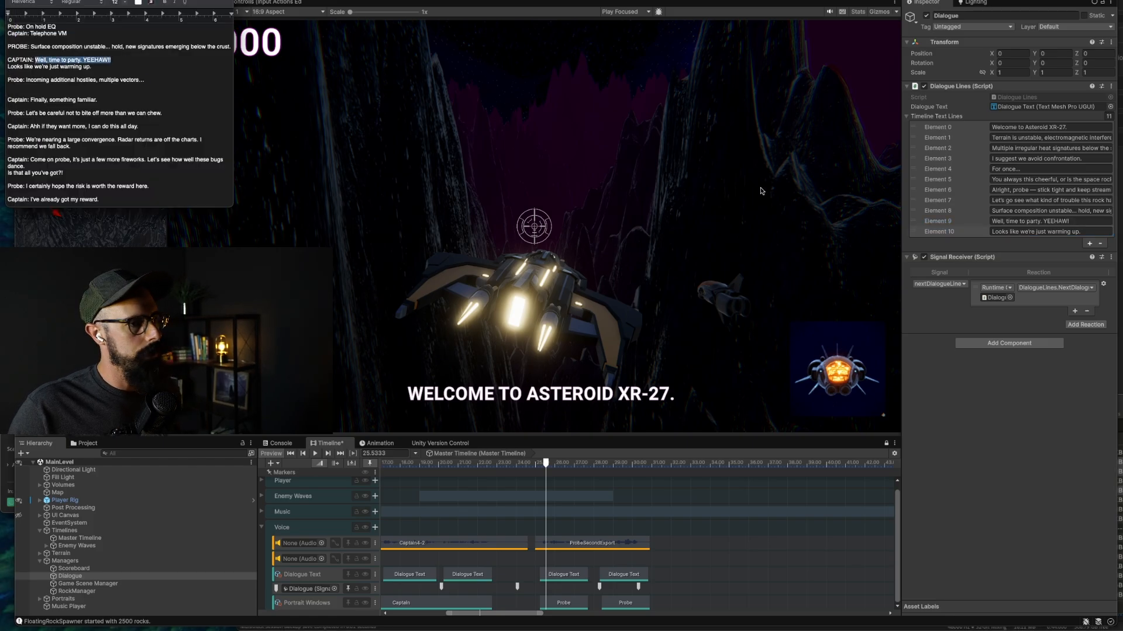
- Duplicate the last Dialogue Text clip and place the copy after it, starting at about 31.43 s
left_click(1018, 233)
key("super+a")
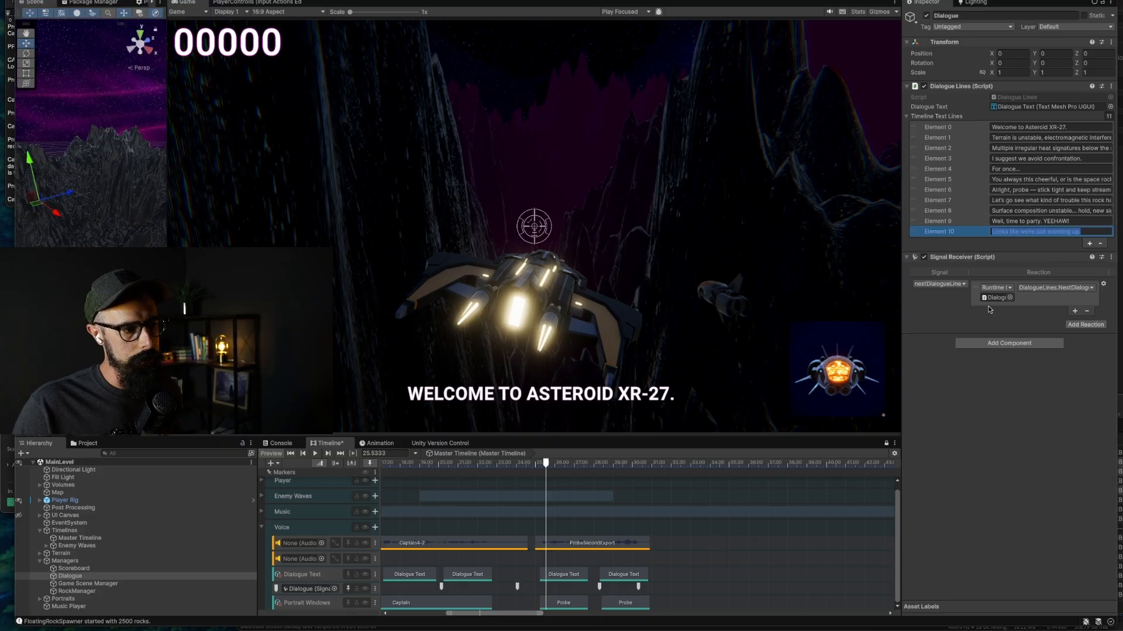
left_click(629, 576)
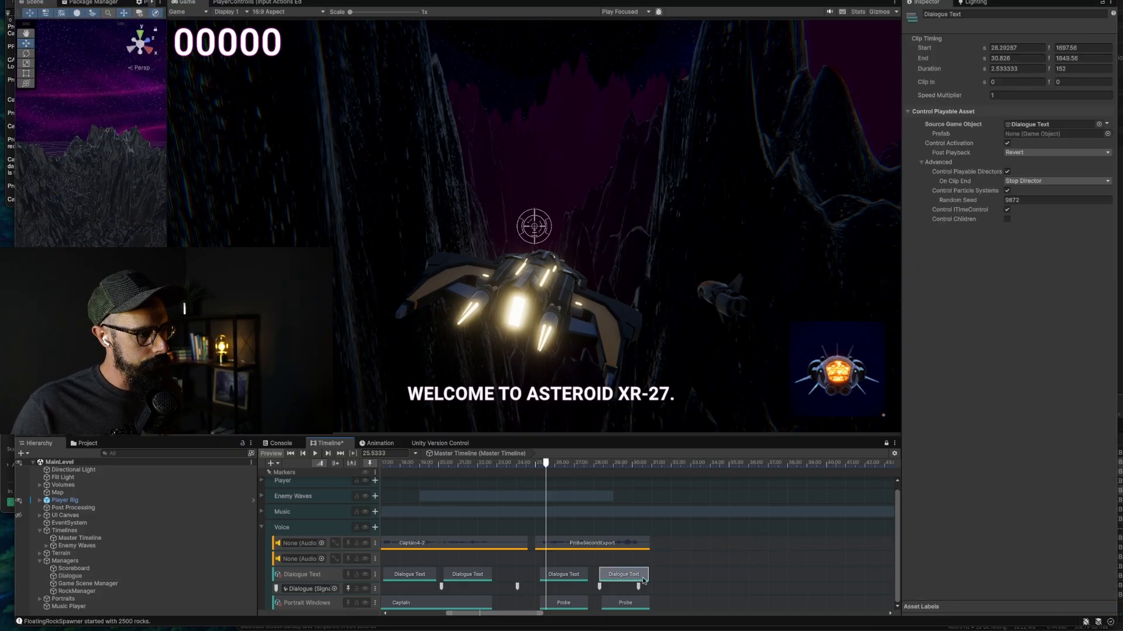
key("super+d")
left_click_drag(676, 581, 684, 579)
left_click(636, 605)
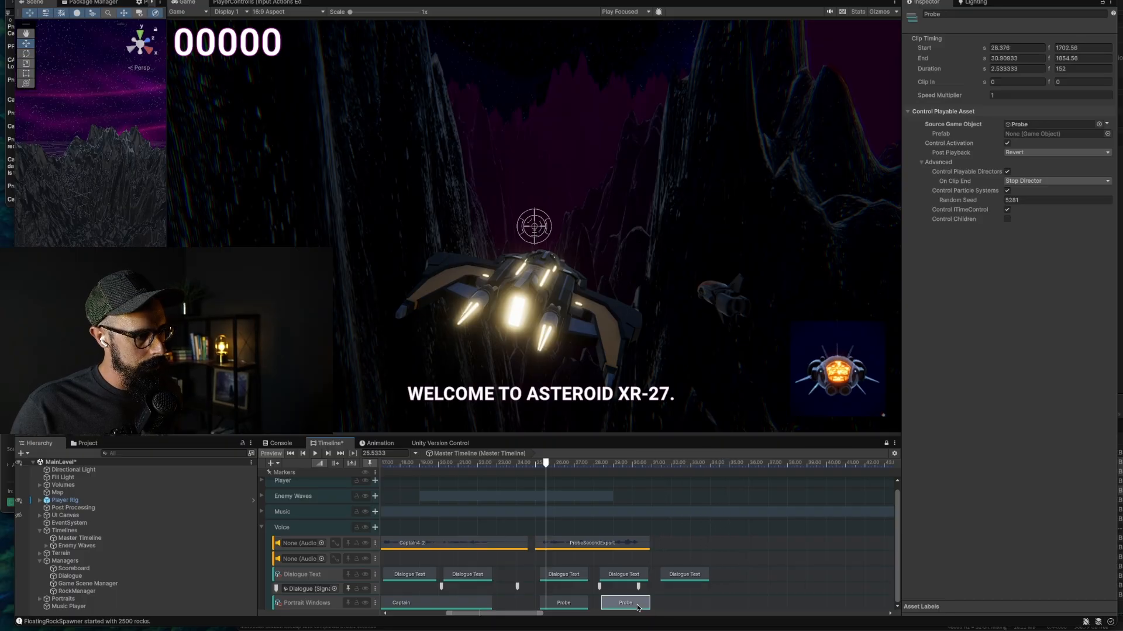
left_click(671, 606)
left_click(440, 604)
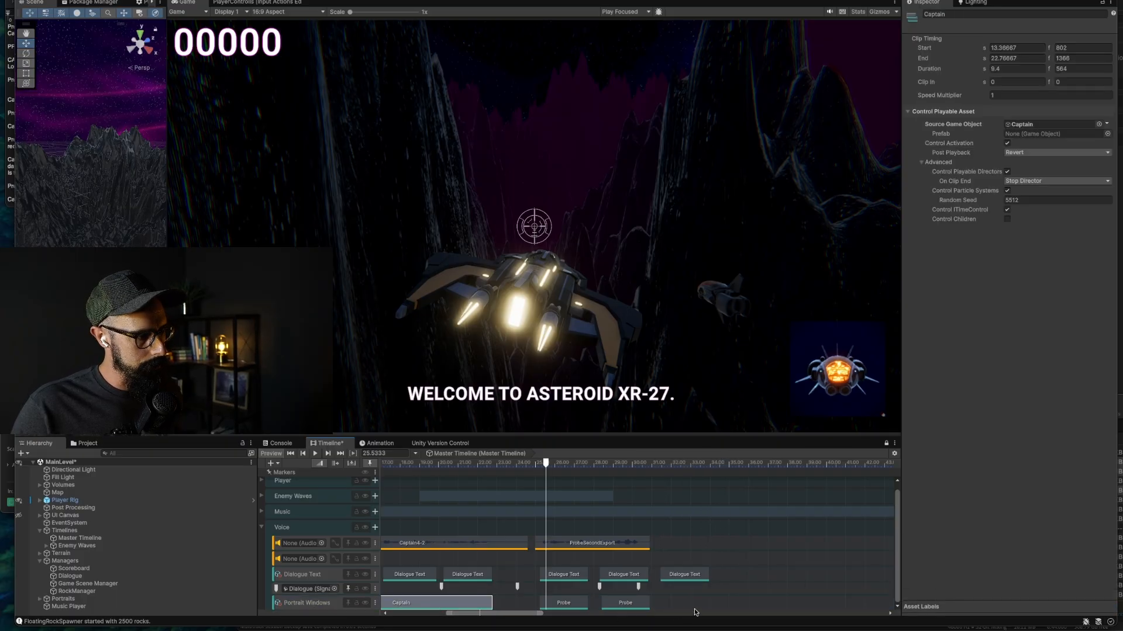
left_click_drag(636, 606, 694, 605)
left_click(459, 604)
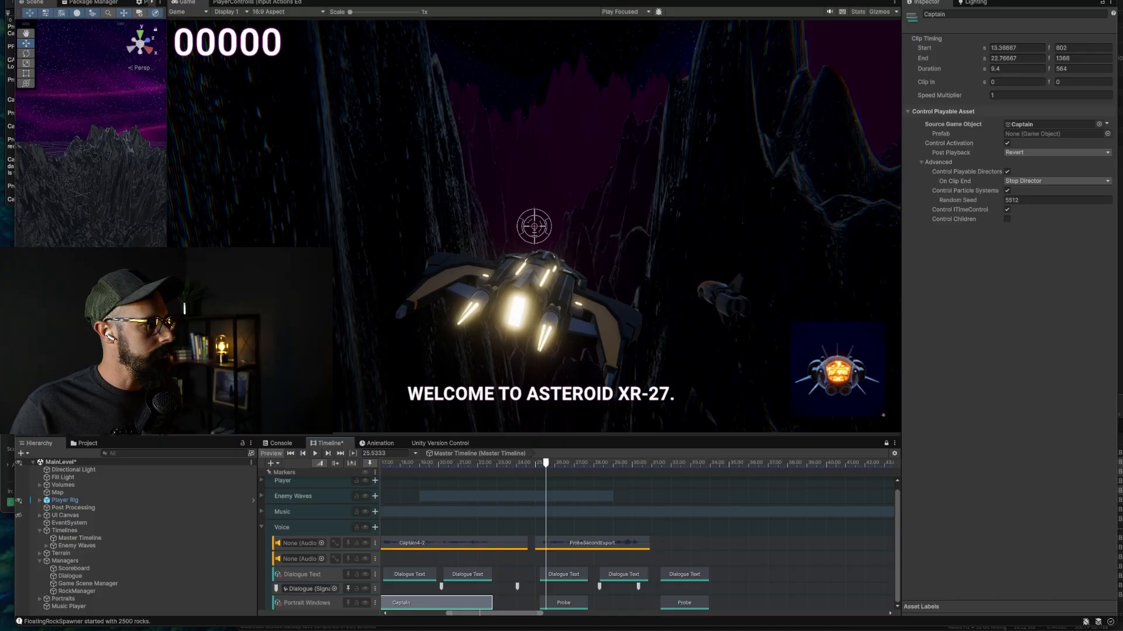
left_click(70, 576)
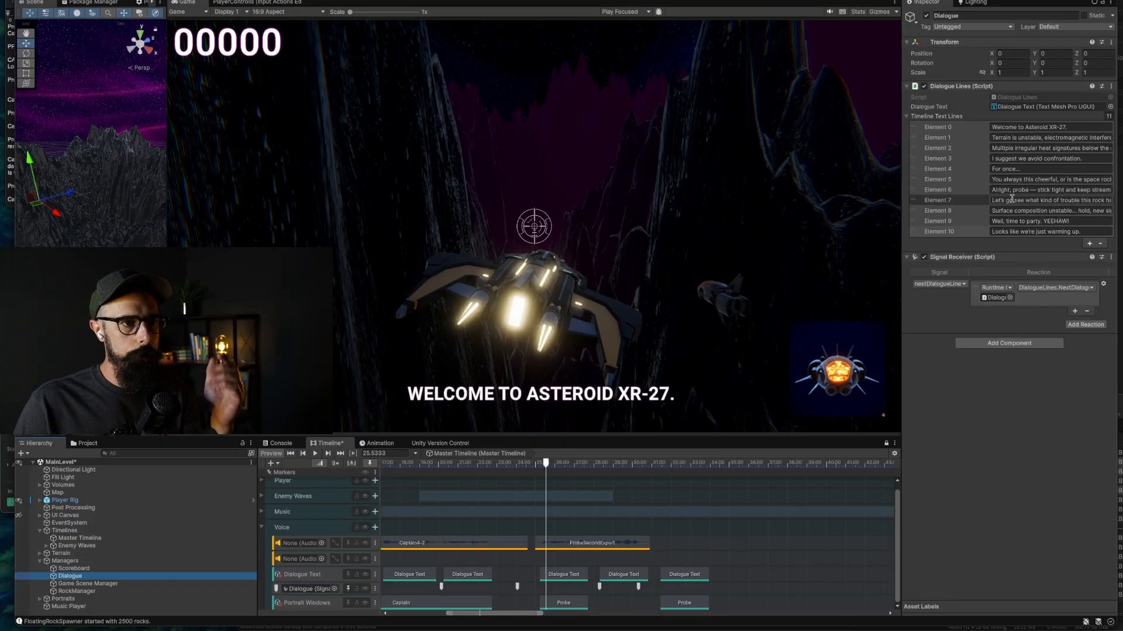
left_click(1033, 211)
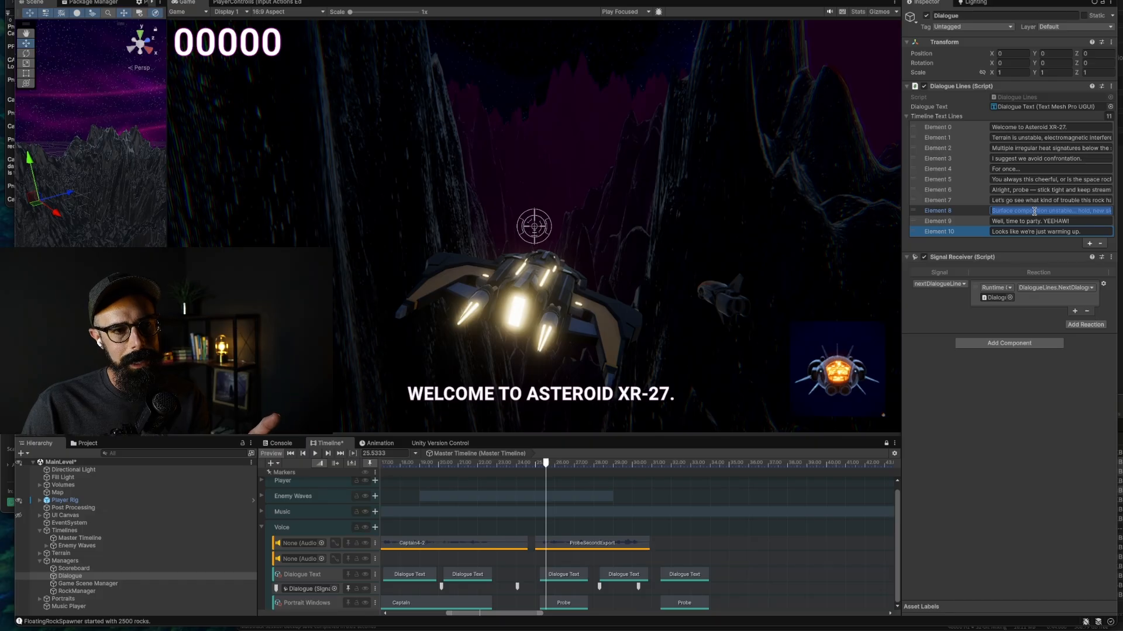
left_click_drag(686, 603, 630, 606)
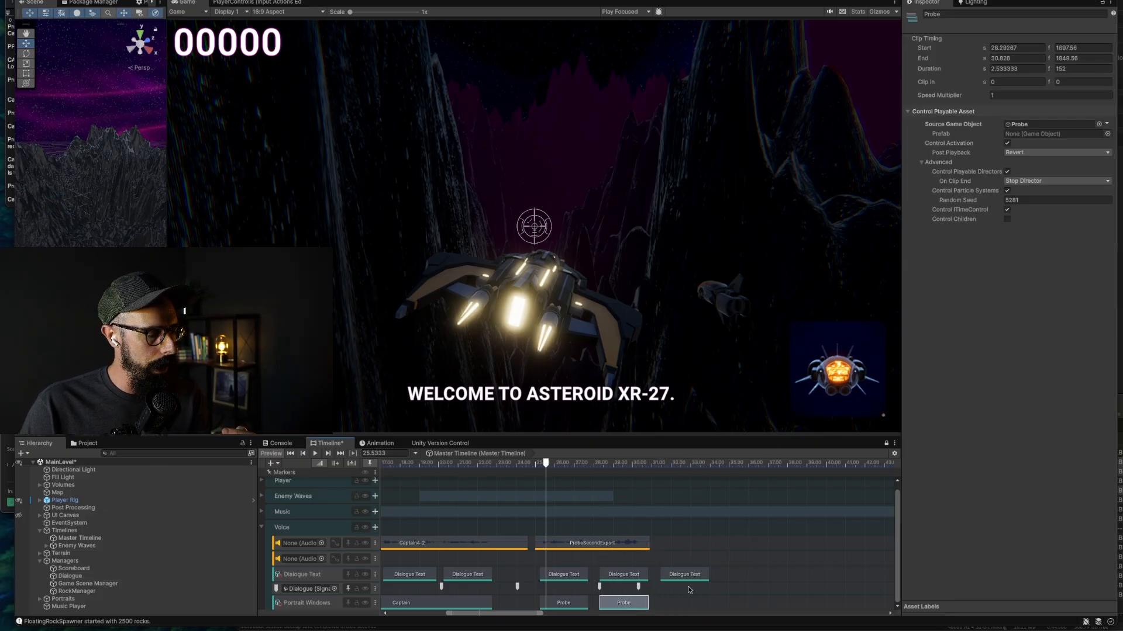
- Check Element 9 of the Dialogue text lines, and add two Captain portrait clips: one beneath the newest Dialogue Text clip, one after it
left_click(70, 576)
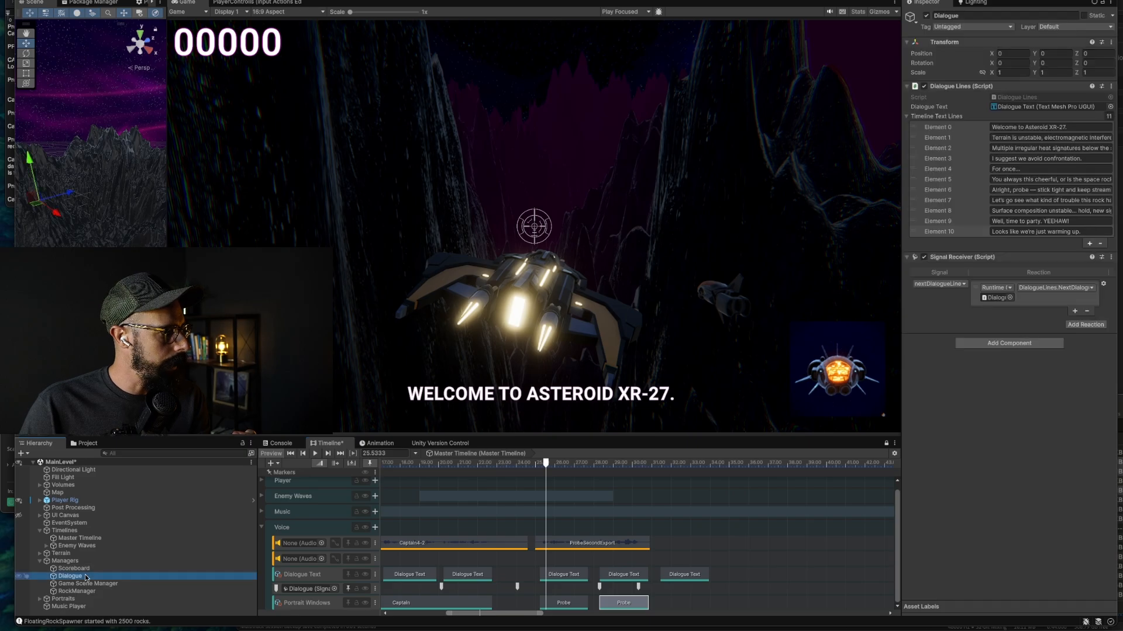
left_click(1015, 222)
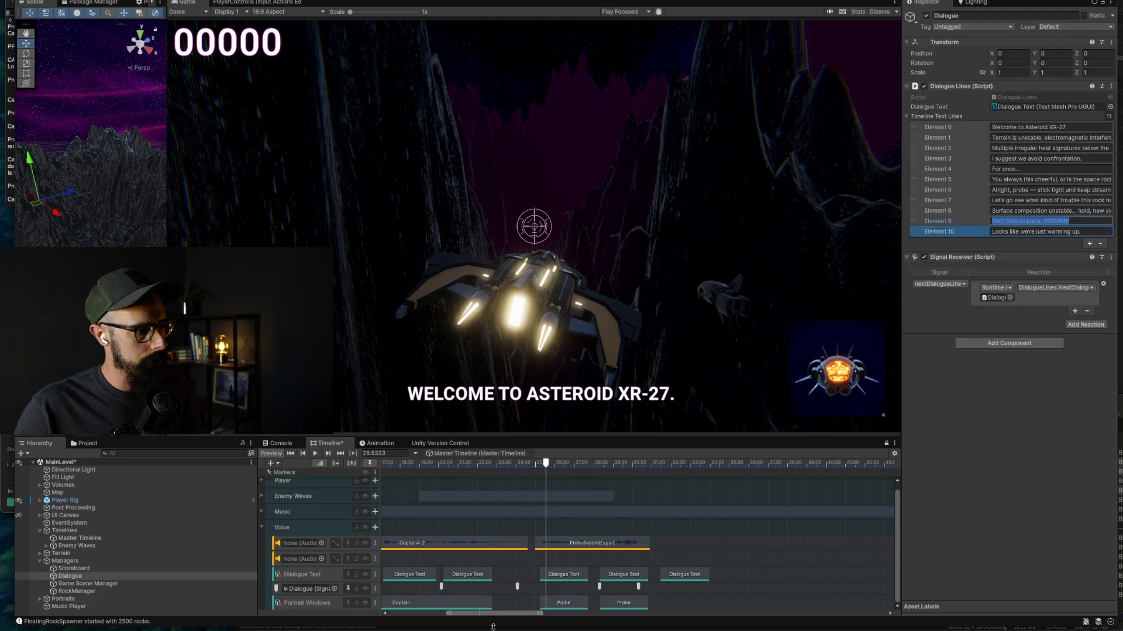
left_click(463, 607)
left_click(692, 601)
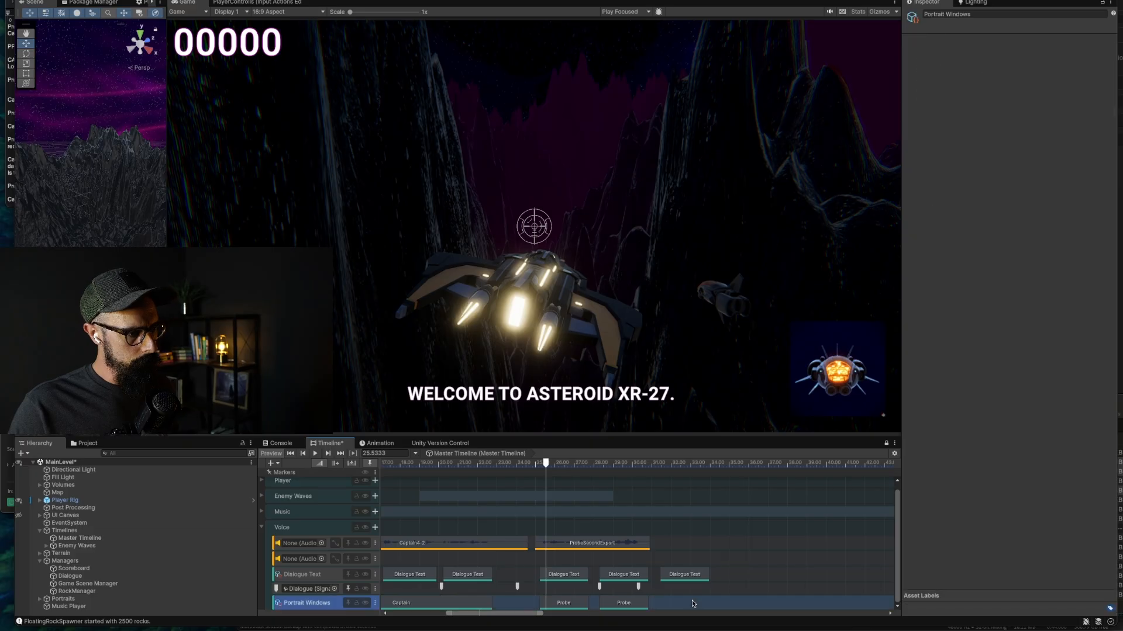
key("super+v")
left_click_drag(686, 603, 740, 606)
left_click(730, 606)
key("super+v")
- Move the last nextDialogueLine signal to about 30.91 s and add another signal emitter at about 34.27 s that emits nextDialogueLine
left_click_drag(640, 587, 650, 587)
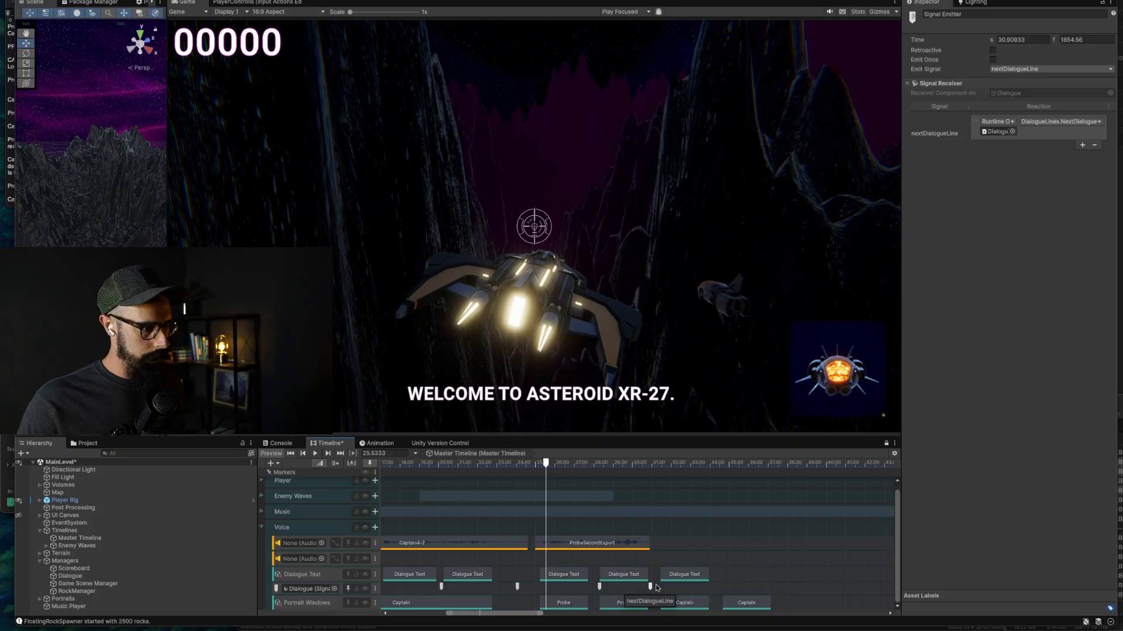
right_click(716, 588)
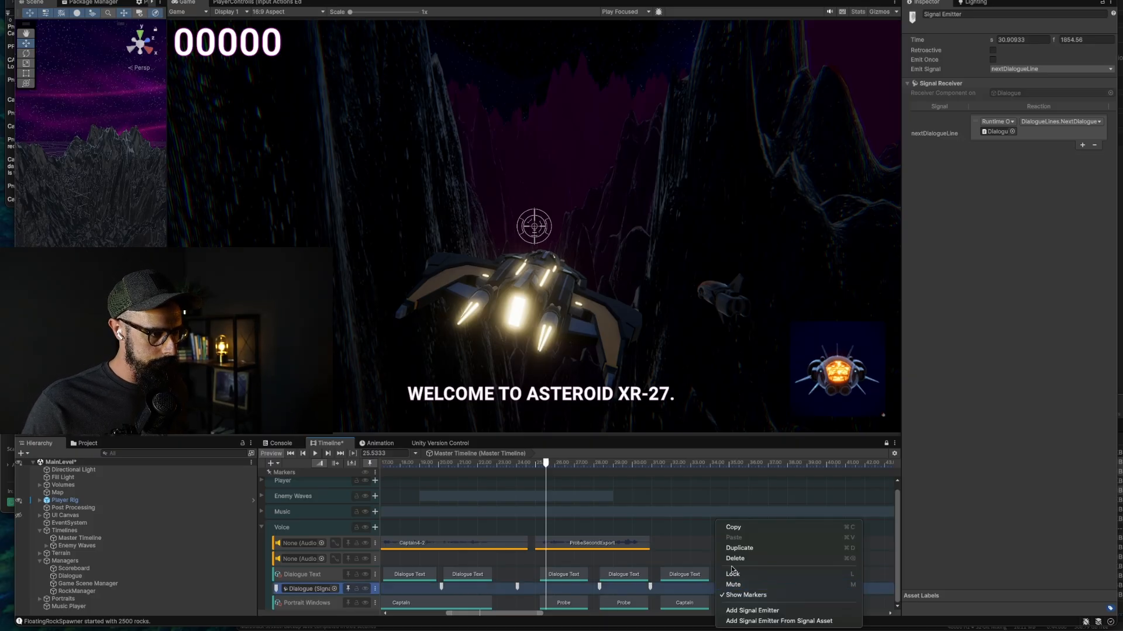
left_click(740, 606)
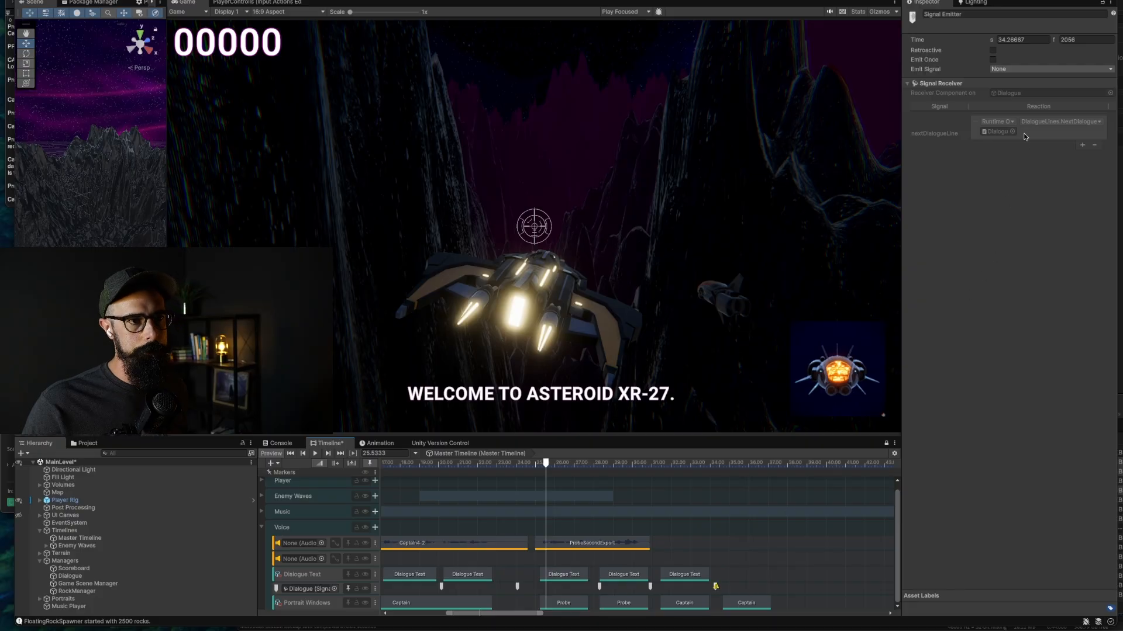
left_click(1015, 69)
left_click(1024, 82)
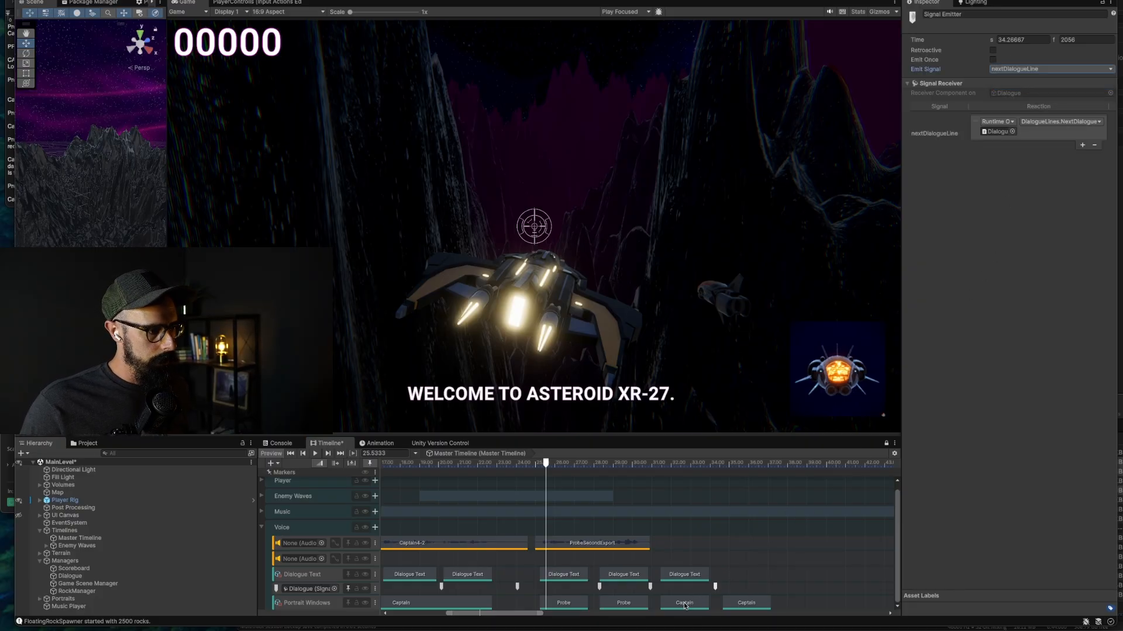
- Duplicate the last Dialogue Text clip and start the copy at about 34.63 s, above the final Captain portrait clip
left_click(668, 577)
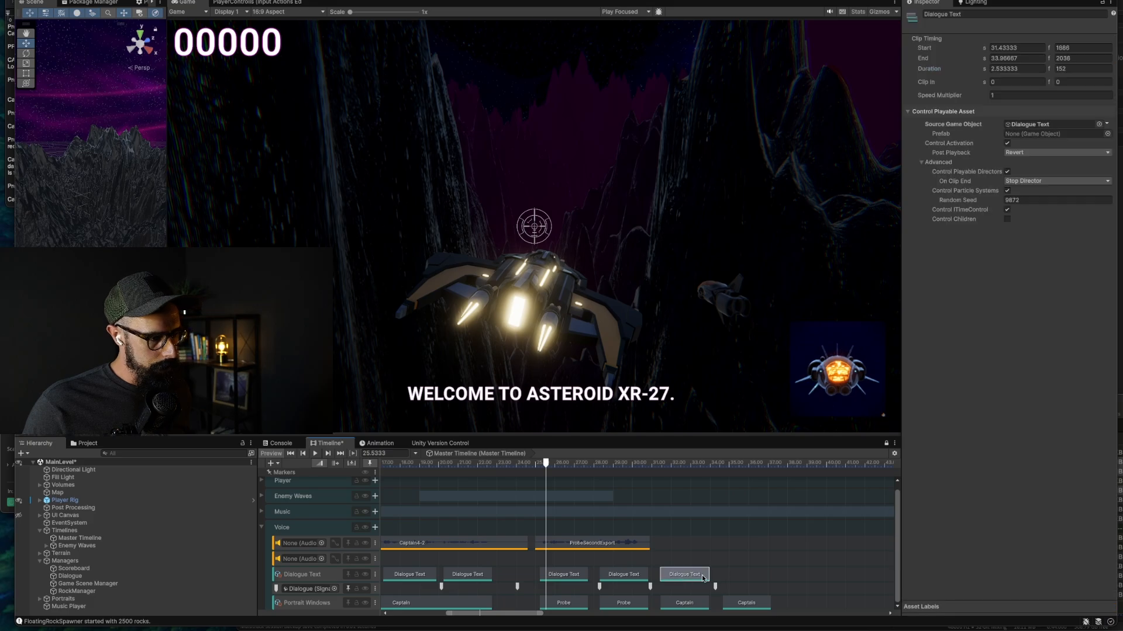
key("ctrl+d")
left_click_drag(734, 576, 750, 579)
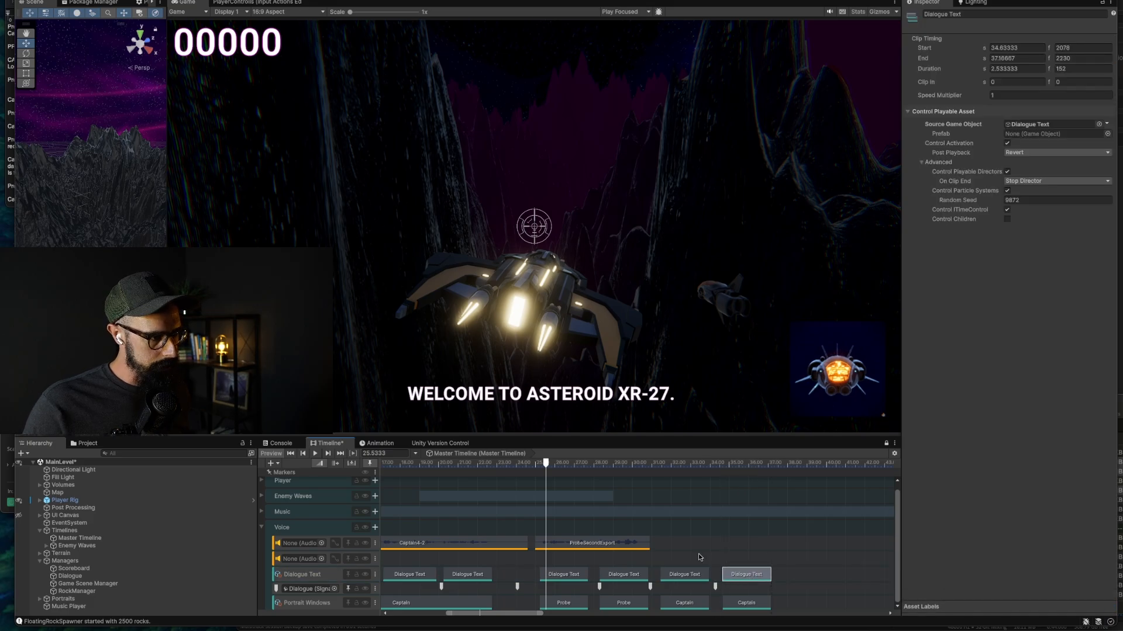
- Using the ProbeSecondExport waveform, move its second-line signal to 28 s and the matching Dialogue Text and Probe portrait clips to 28.1 s
left_click(581, 545)
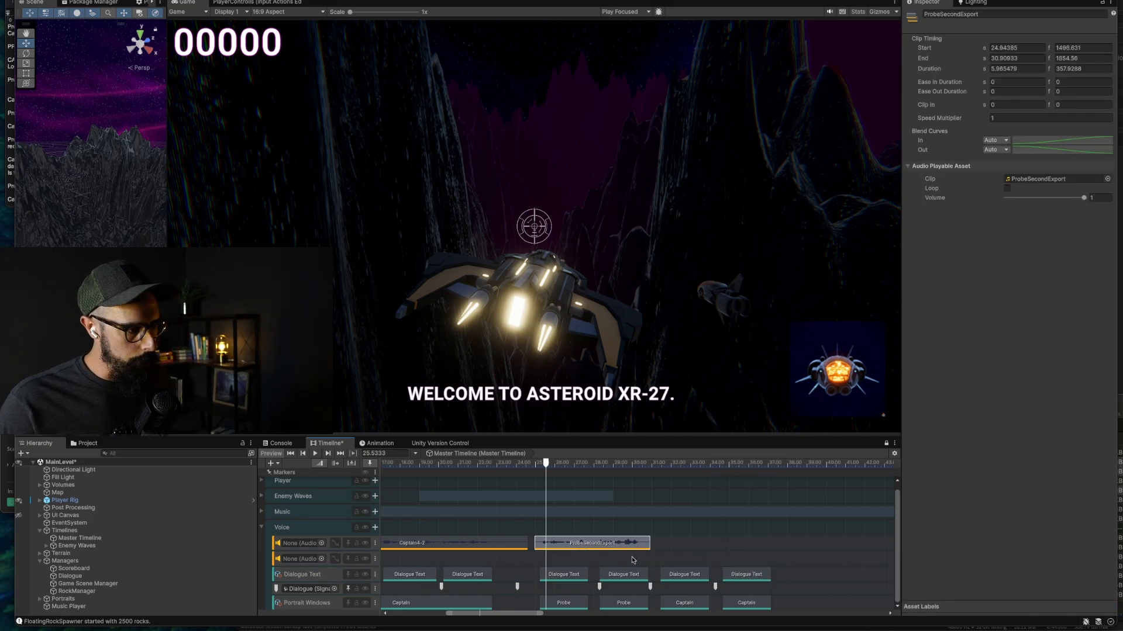
scroll(596, 545, "up", 2)
scroll(599, 545, "up", 4)
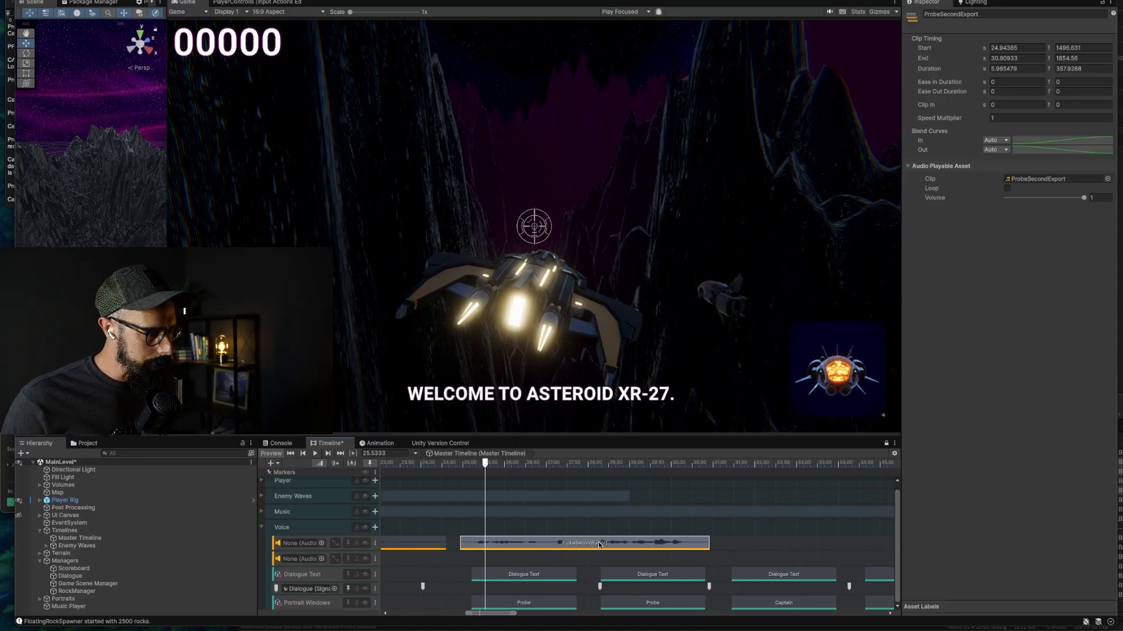
left_click_drag(605, 466, 585, 466)
left_click(629, 575)
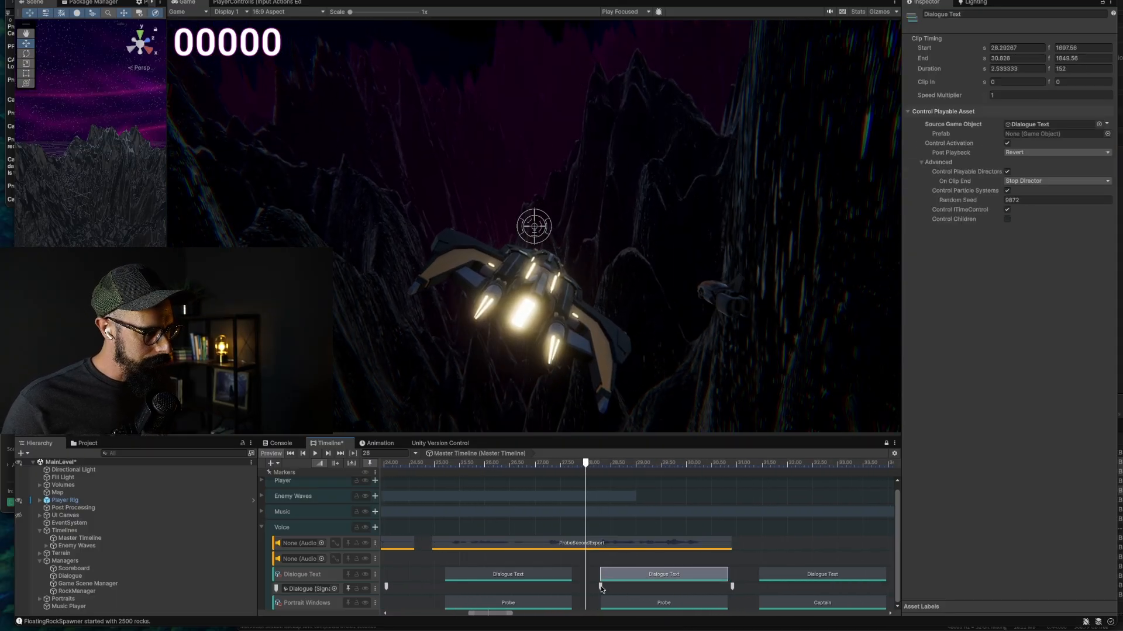
mouse_move(601, 587)
left_mouse_down()
mouse_move(585, 587)
mouse_move(628, 580)
mouse_move(618, 578)
left_mouse_up()
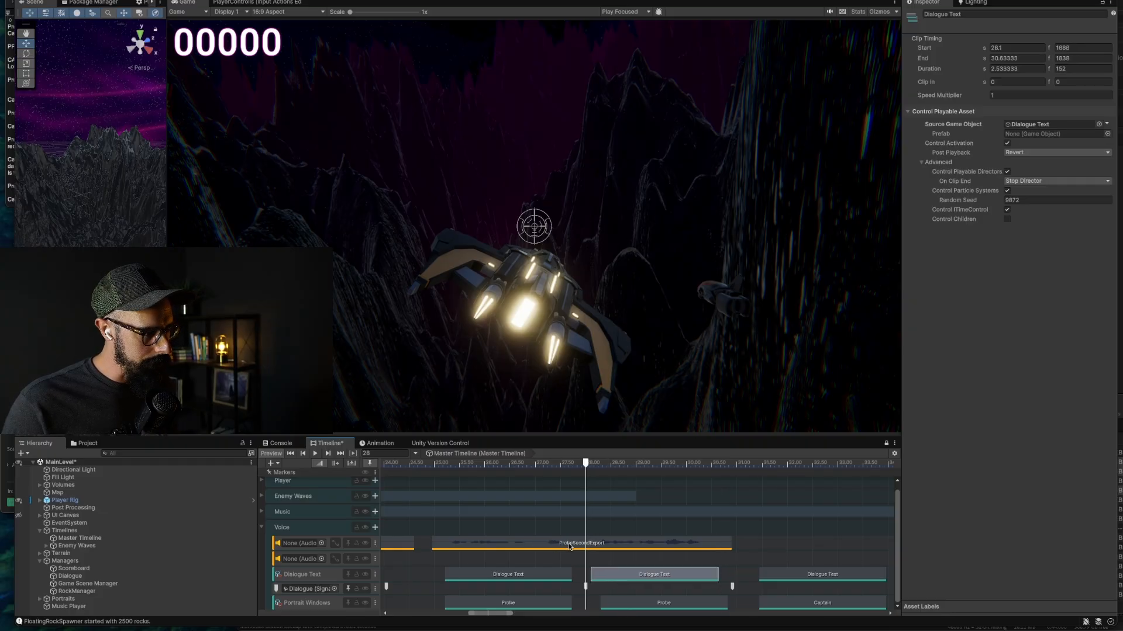
left_click_drag(628, 607, 619, 605)
- Trim both ends of the ProbeSecondExport clip to its dialogue clips, and shorten the second Dialogue Text and Probe portrait clips to end at 30.33 s
left_click(715, 544)
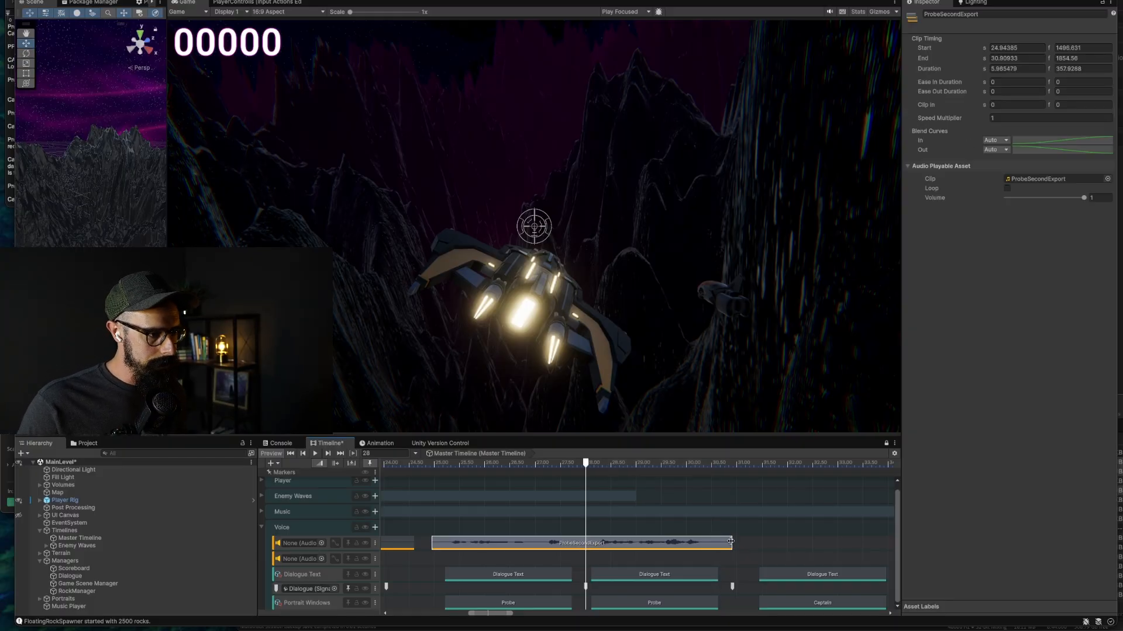
left_click_drag(730, 542, 705, 607)
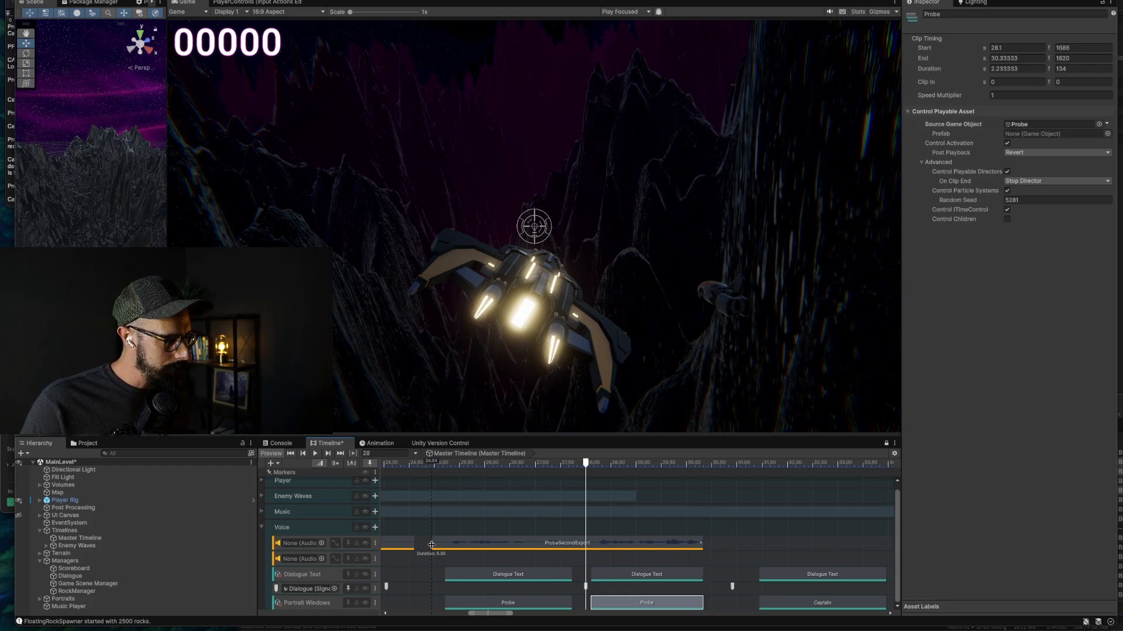
left_click_drag(431, 545, 444, 544)
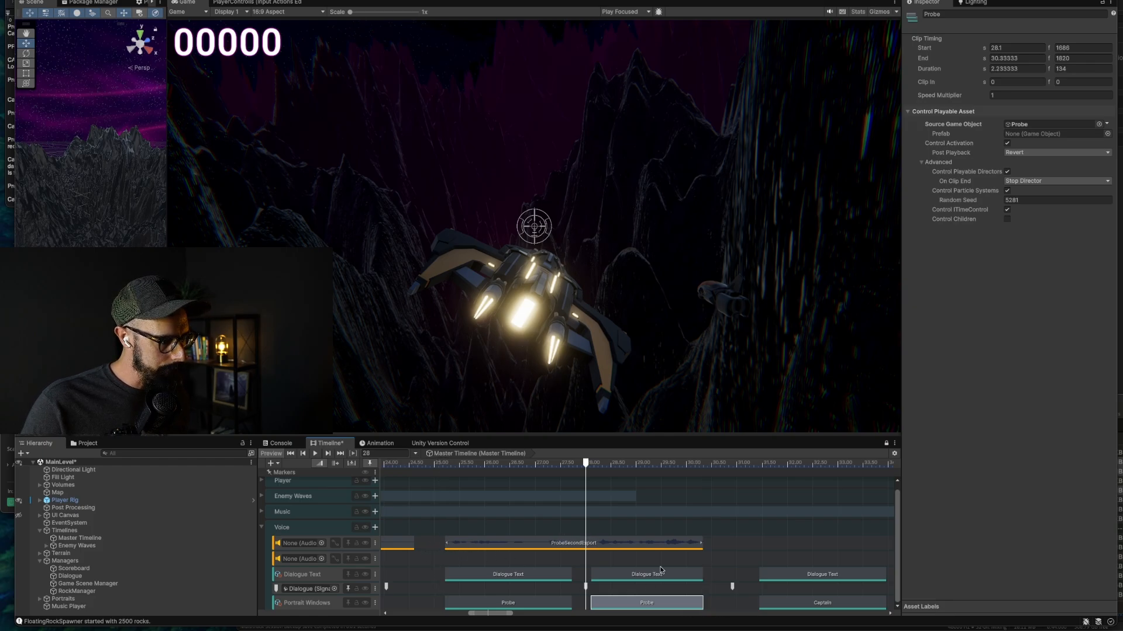
- Move the first captain Dialogue Text and portrait clips after the probe audio to about 31.08 s, and their preceding signal to 30.53 s
left_click_drag(800, 575, 712, 590)
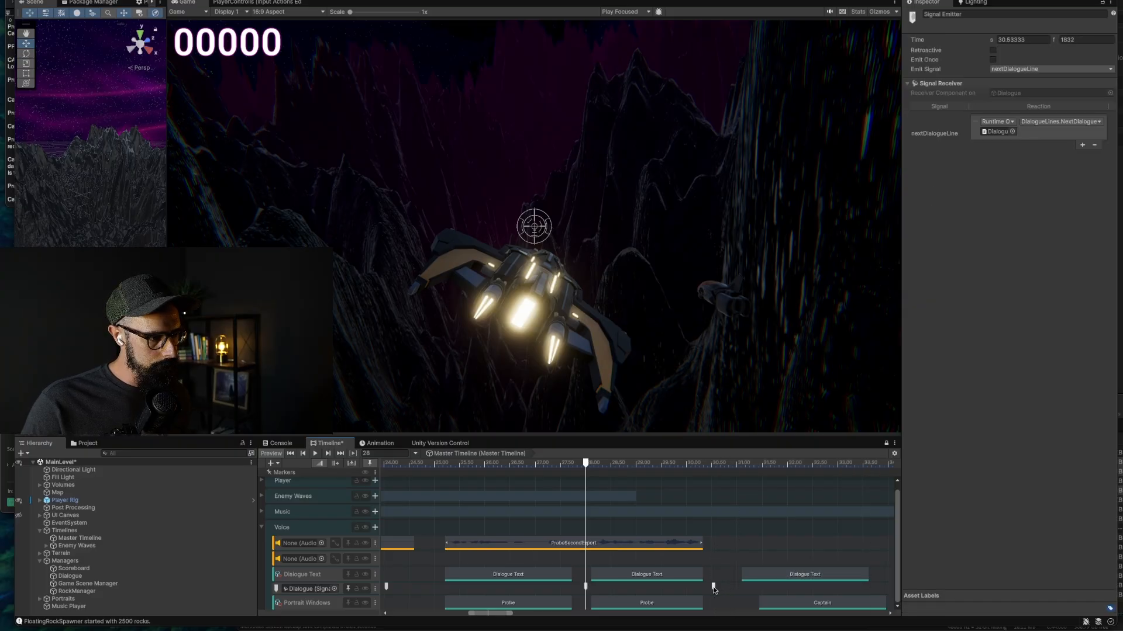
left_click_drag(781, 605, 762, 608)
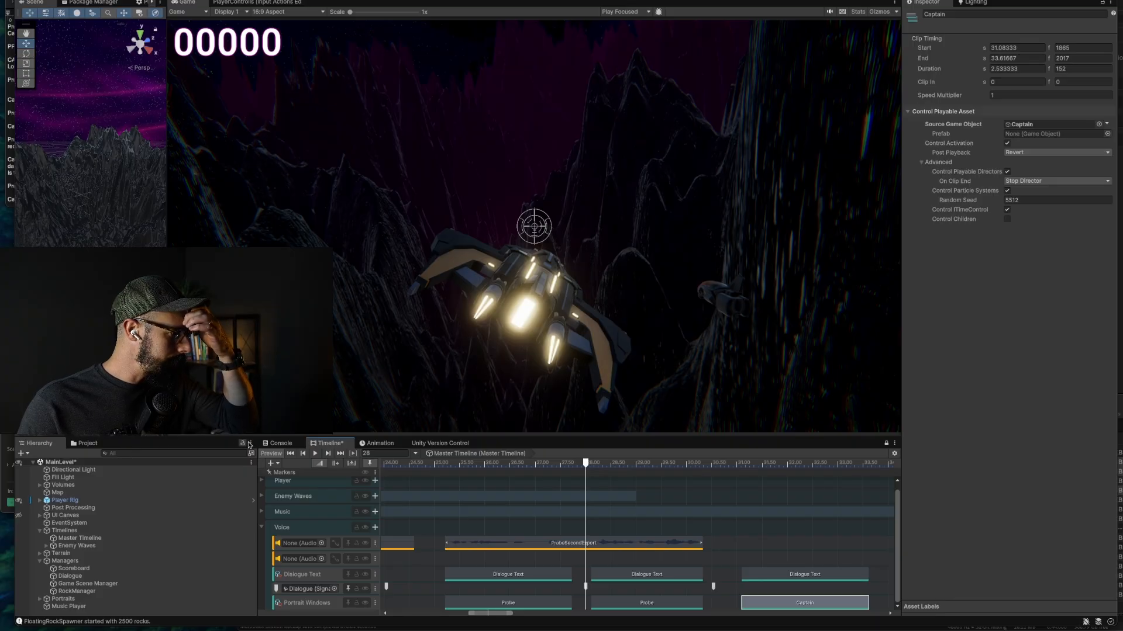
- Add CaptainRecordingYeehaw from the Music/Voices folder to the first voice audio track, starting at about 31.17 s
left_click(82, 444)
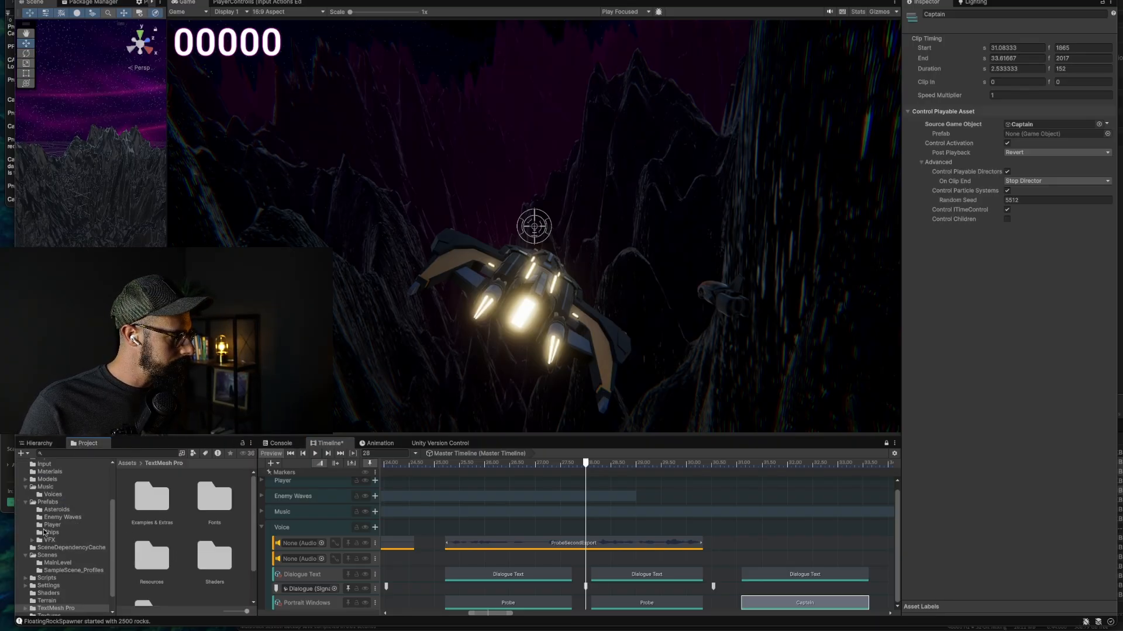
left_click(50, 495)
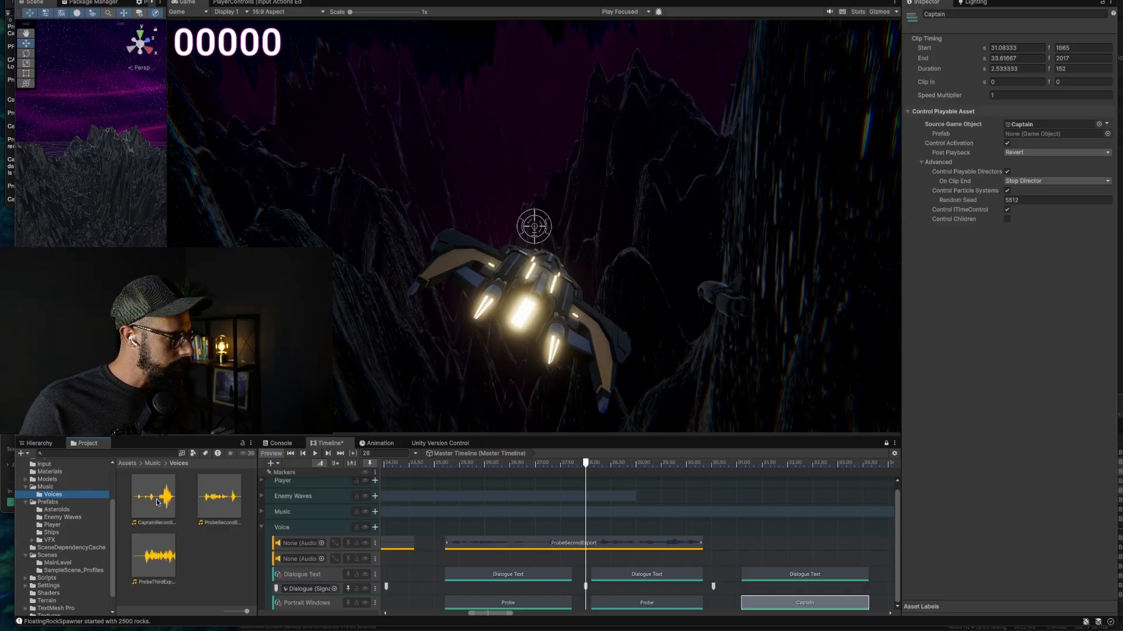
left_click_drag(152, 501, 746, 549)
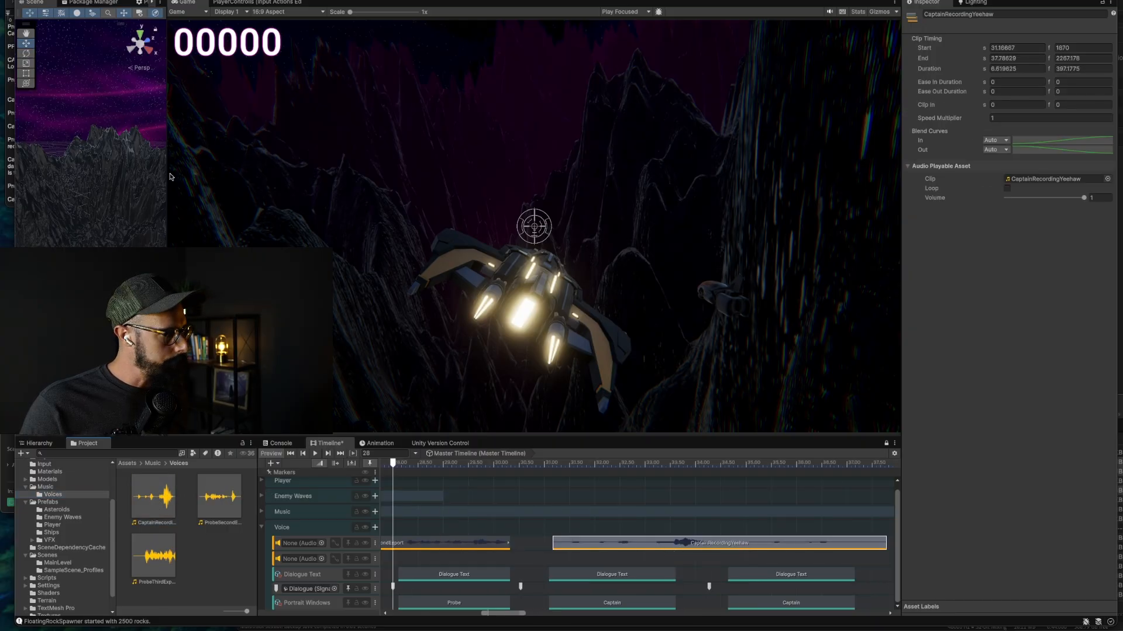
- Check the probe's "Surface composition unstable" line in the script, and align the CaptainRecordingYeehaw clip with the captain's dialogue clips at 31.08 s
left_click(10, 97)
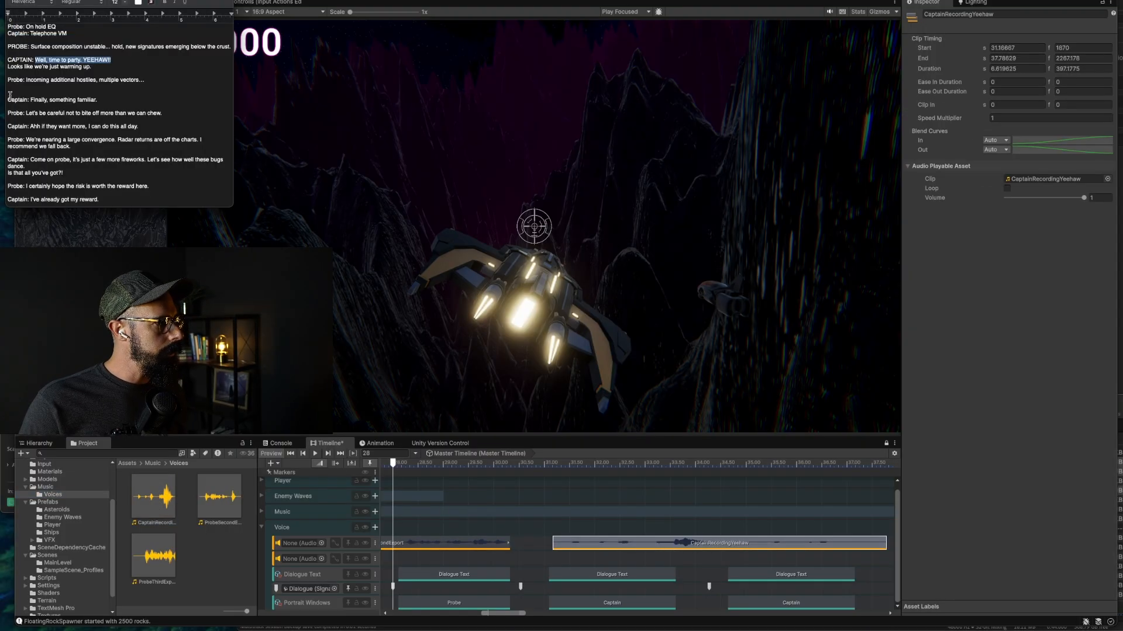
triple_click(52, 45)
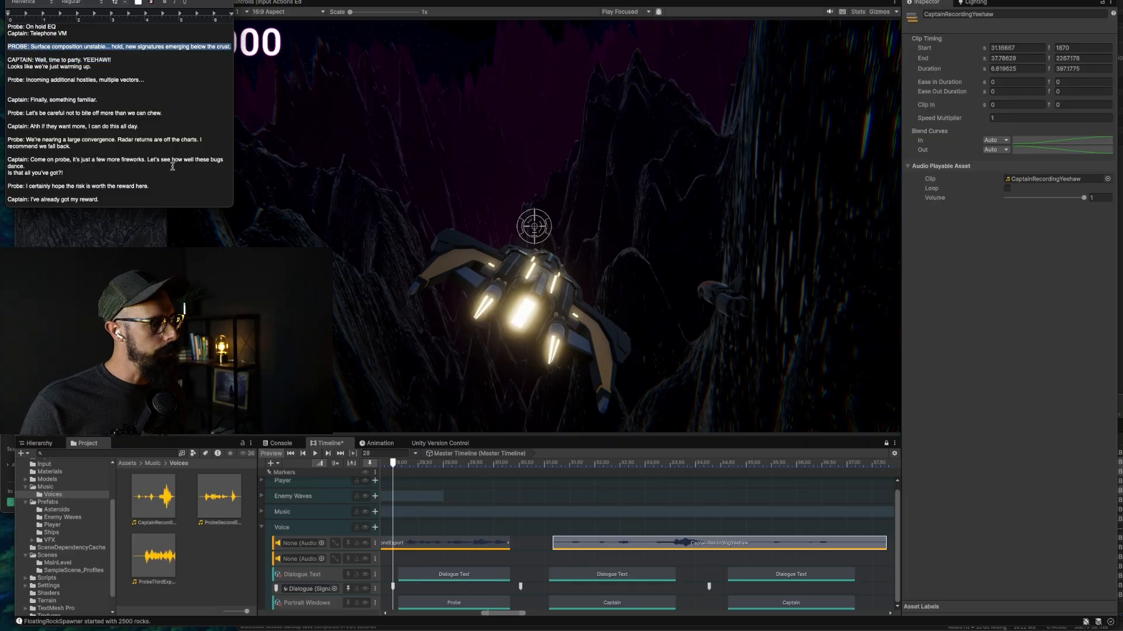
scroll(547, 566, "left", 5)
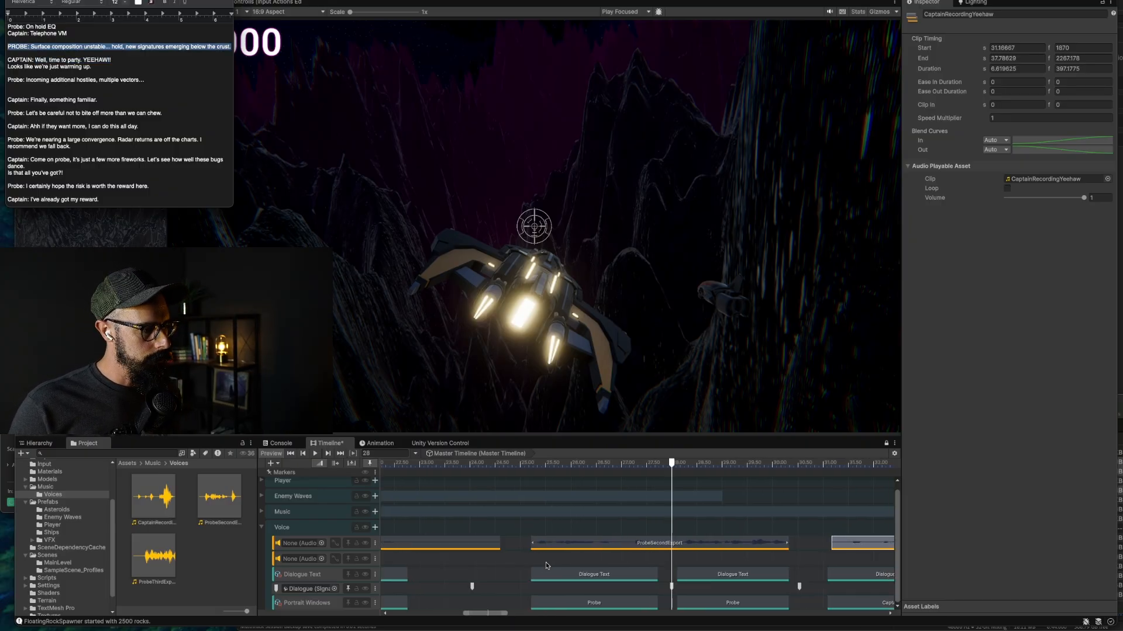
scroll(547, 566, "right", 2)
scroll(628, 565, "down", 5)
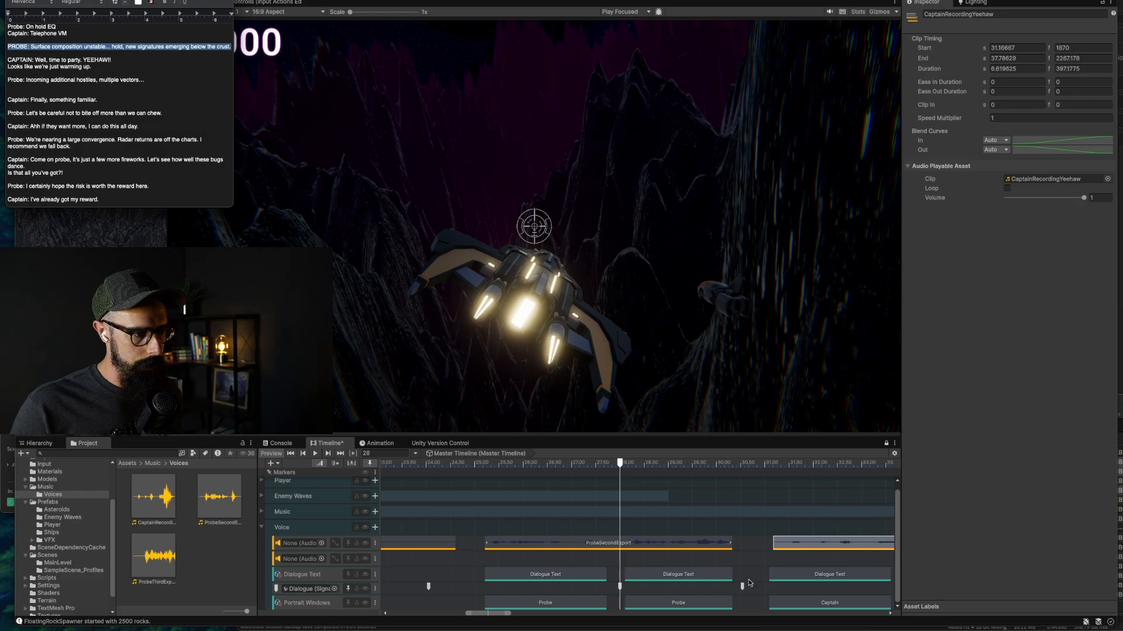
left_click(827, 543)
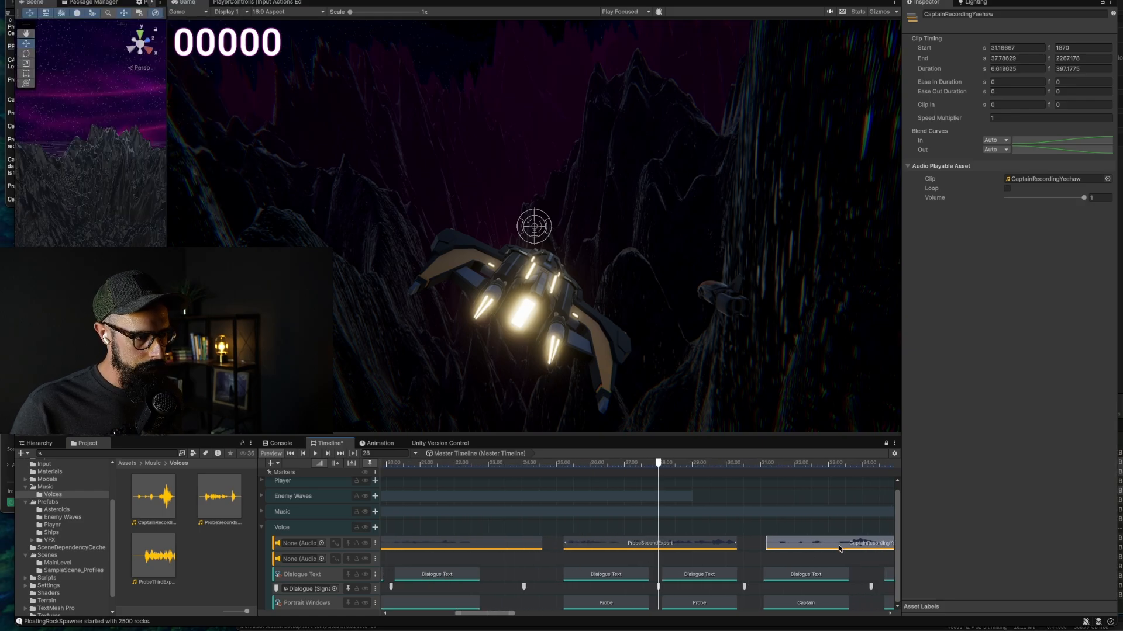
left_click_drag(839, 546, 836, 548)
scroll(836, 549, "down", 4)
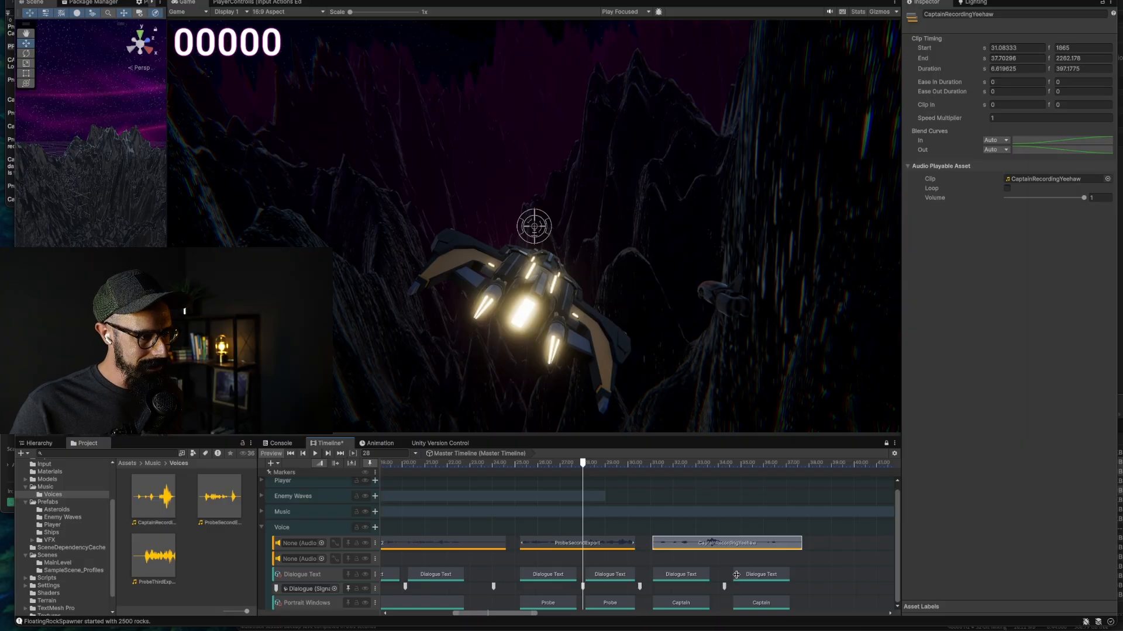
- Move the second captain Dialogue Text and portrait clips to end with the audio at 37.70 s, and extend the first pair to 34.48 s
left_click_drag(736, 574, 763, 607)
mouse_move(707, 572)
left_mouse_down()
mouse_move(735, 587)
mouse_move(707, 602)
mouse_move(728, 603)
left_mouse_up()
scroll(728, 603, "up", 8)
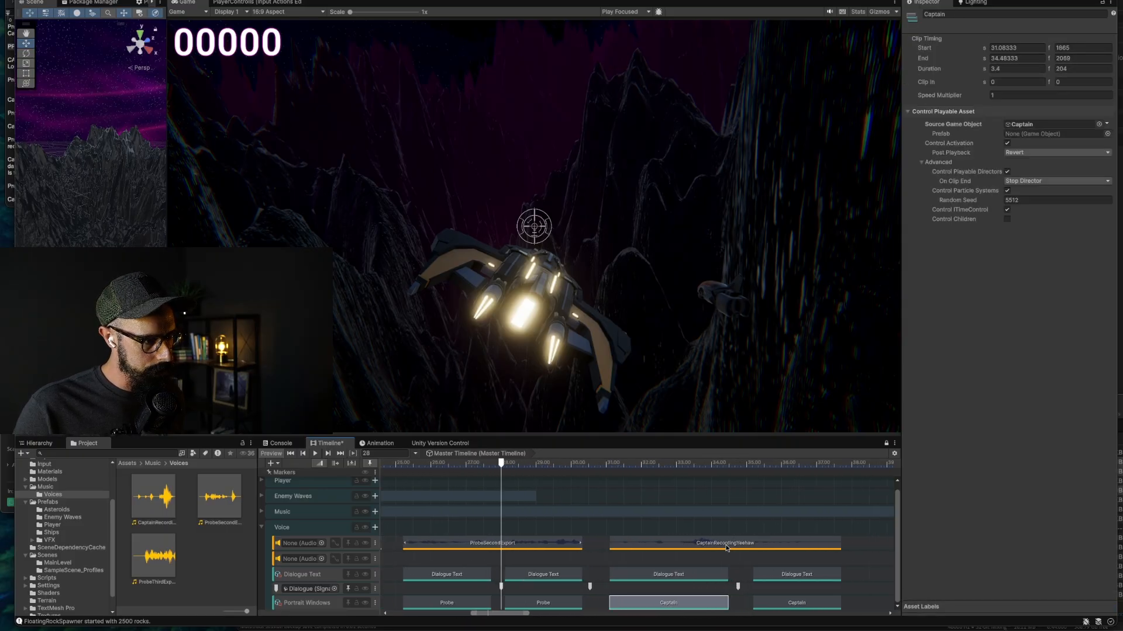
- Add a signal emitter at about 37.83 s on the Dialogue signal track and set it to emit nextDialogueLine
scroll(727, 547, "down", 6)
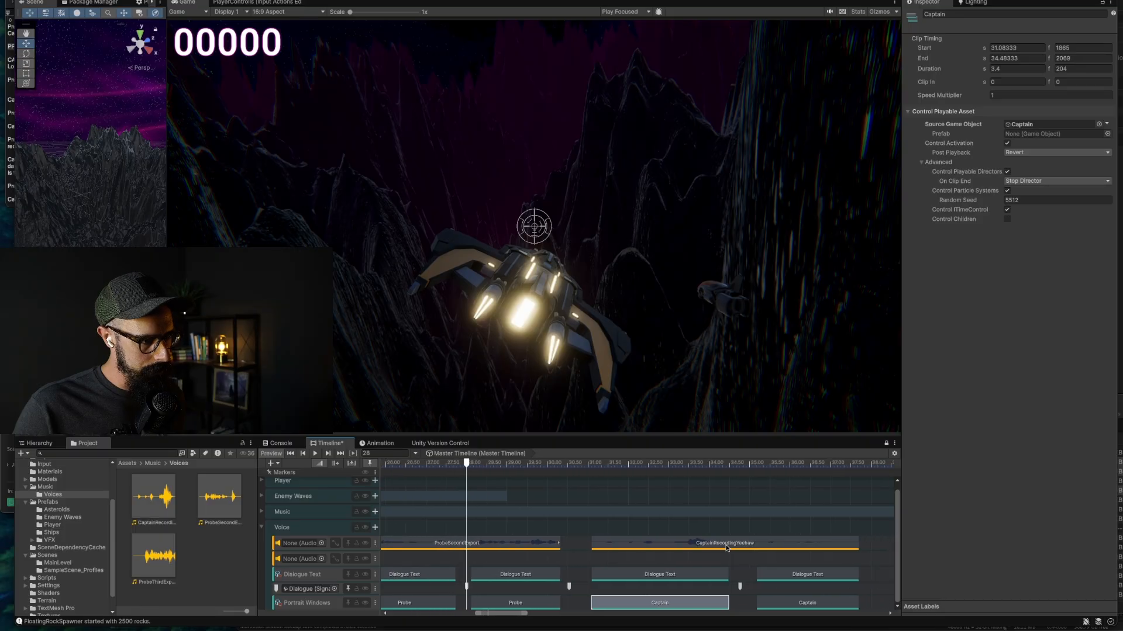
right_click(834, 591)
left_click(845, 609)
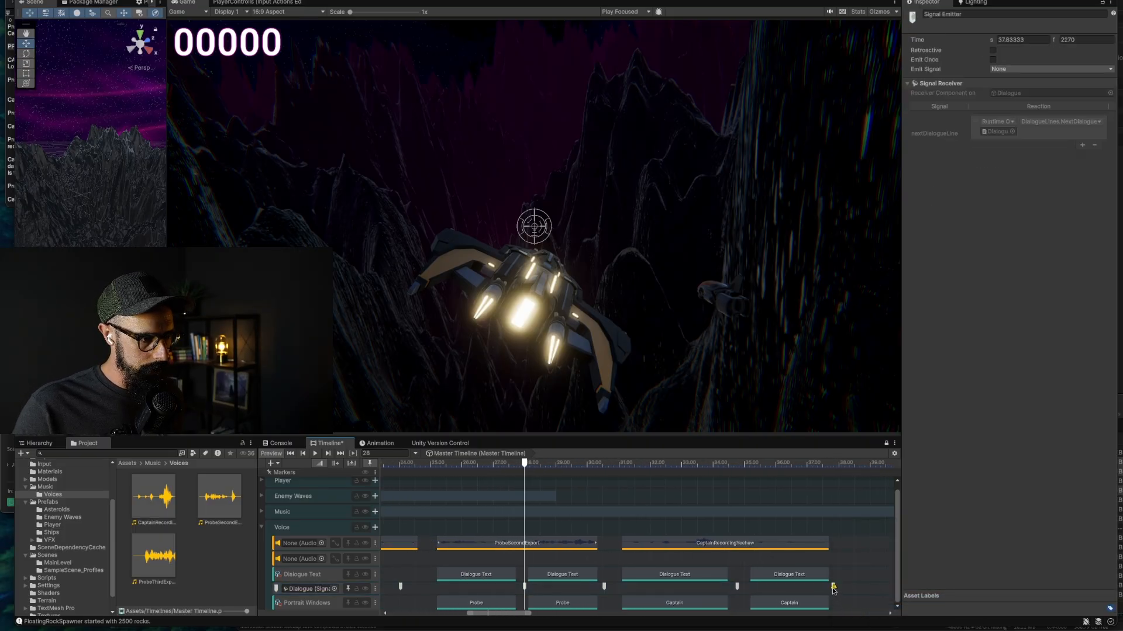
left_click(1016, 71)
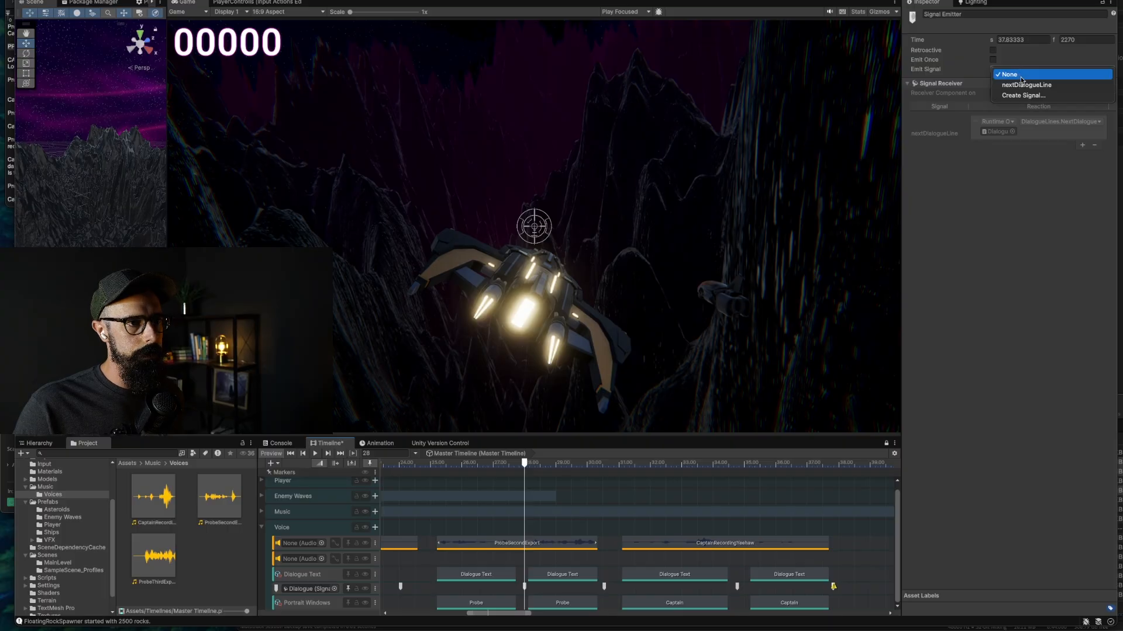
left_click(1024, 82)
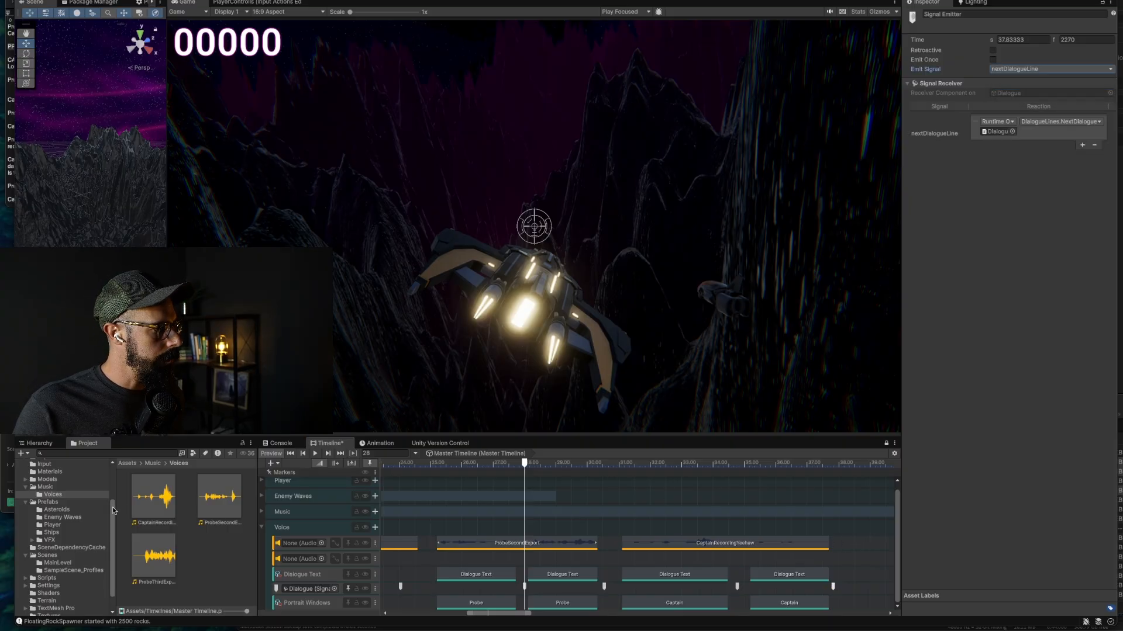
- Add ProbeThirdExport to the first voice track after the captain's audio, and paste a copied Dialogue Text clip below it at about 38.07 s
left_click_drag(175, 566, 775, 545)
left_click(743, 578)
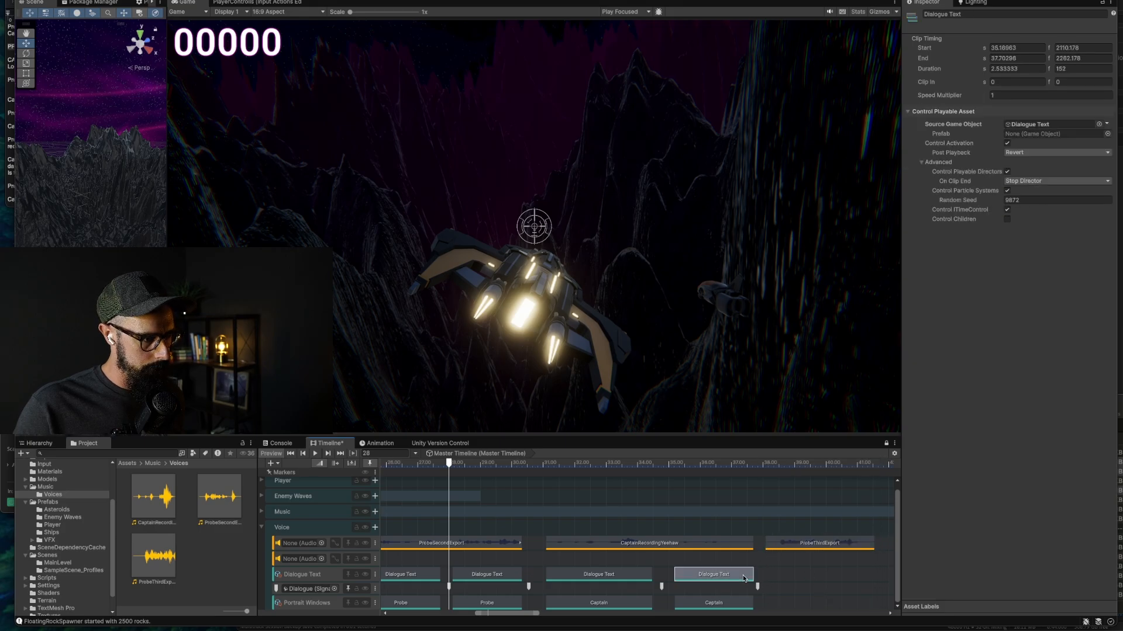
left_click(803, 580)
key("ctrl+v")
left_click_drag(803, 580, 817, 580)
- Copy the second Probe portrait clip to 38.07 s, and adjust both ends of it and its Dialogue Text clip to fit ProbeThirdExport
left_click(505, 601)
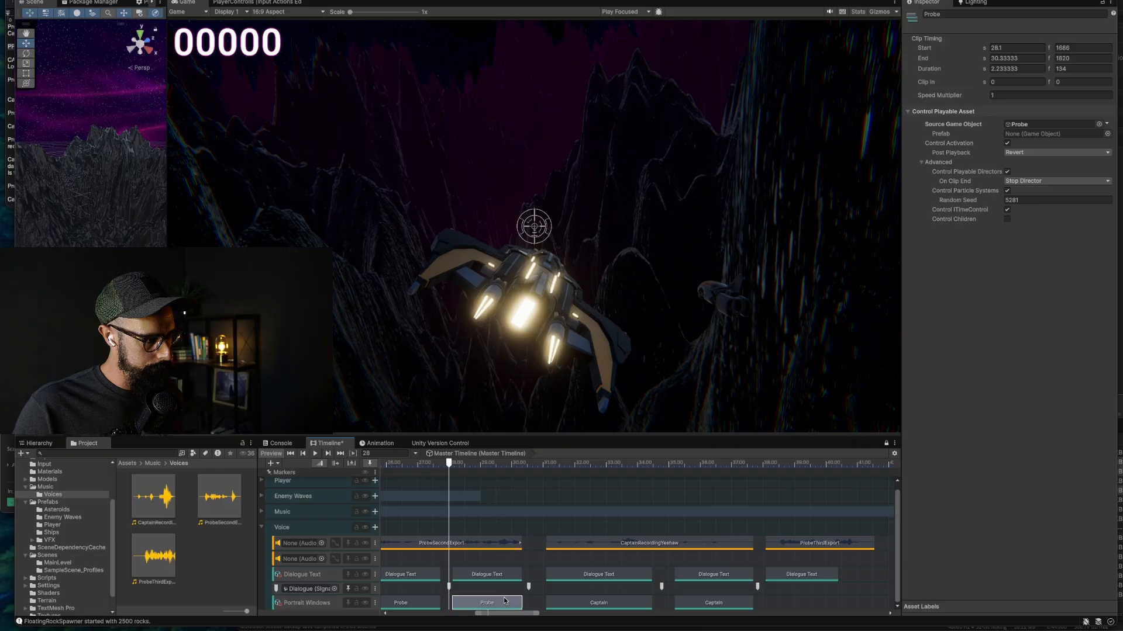
left_click(803, 602)
key("ctrl+v")
left_click_drag(784, 608, 795, 608)
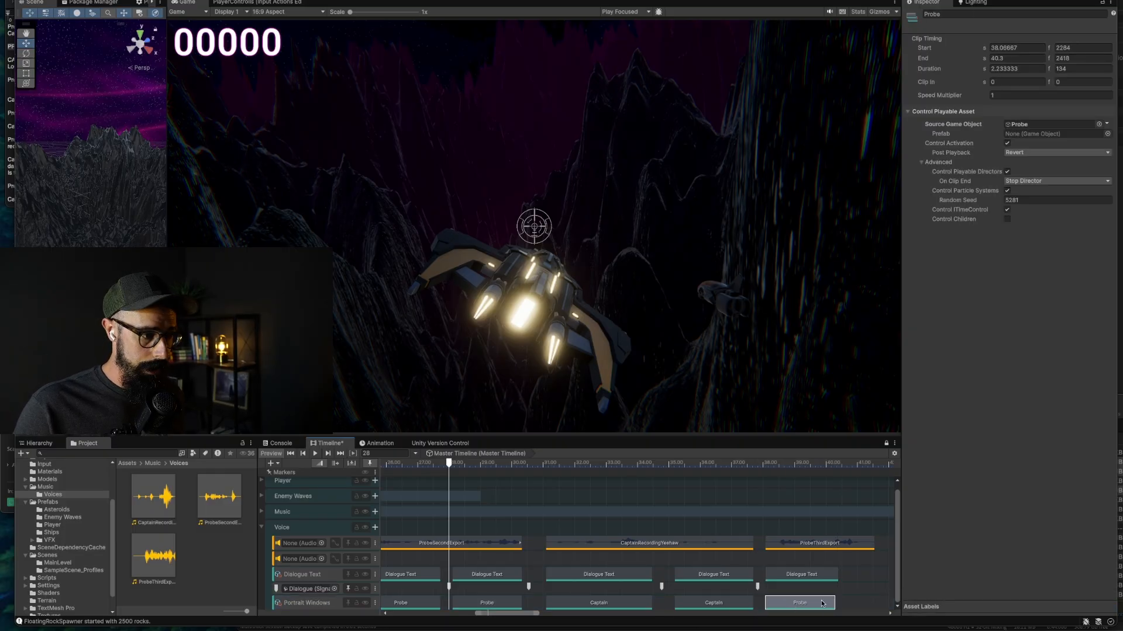
left_click_drag(834, 573, 858, 571)
left_click_drag(766, 574, 858, 603)
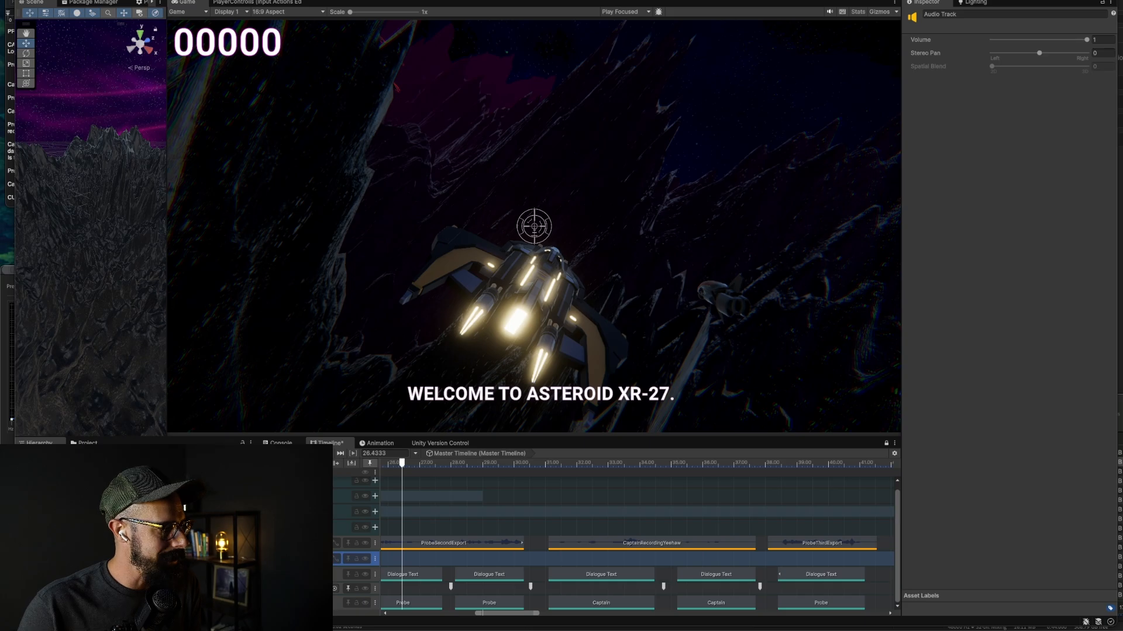
- Compare the "Surface composition unstable... hold" entry in the Dialogue object's text lines with the ProbeSecondExport clip around 28.77 s in the timeline
left_click(64, 526)
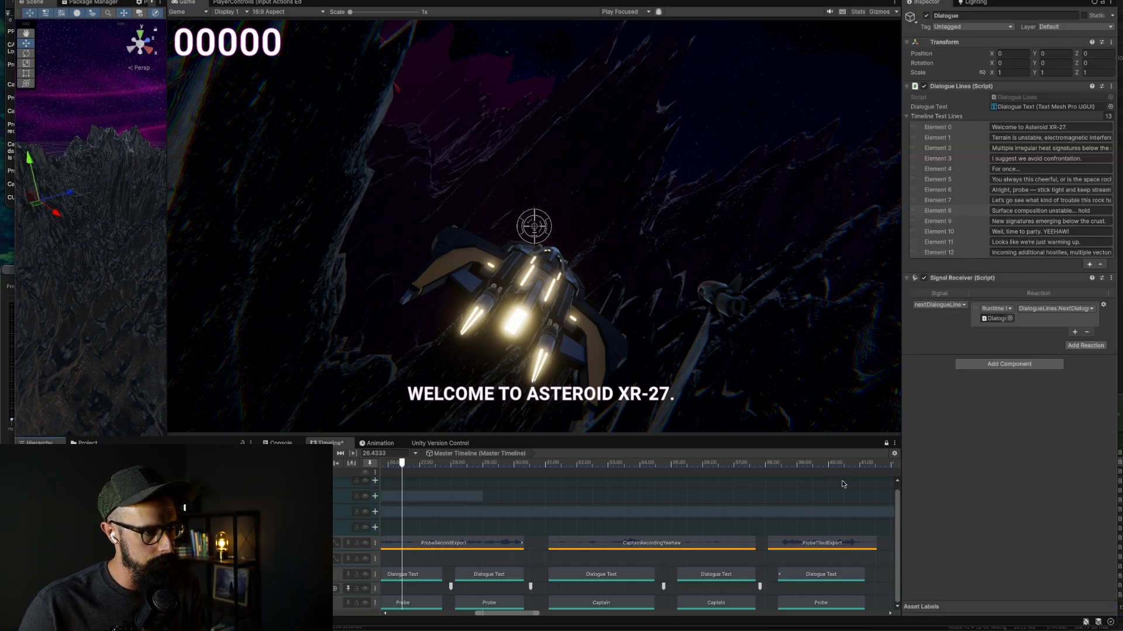
left_click(993, 214)
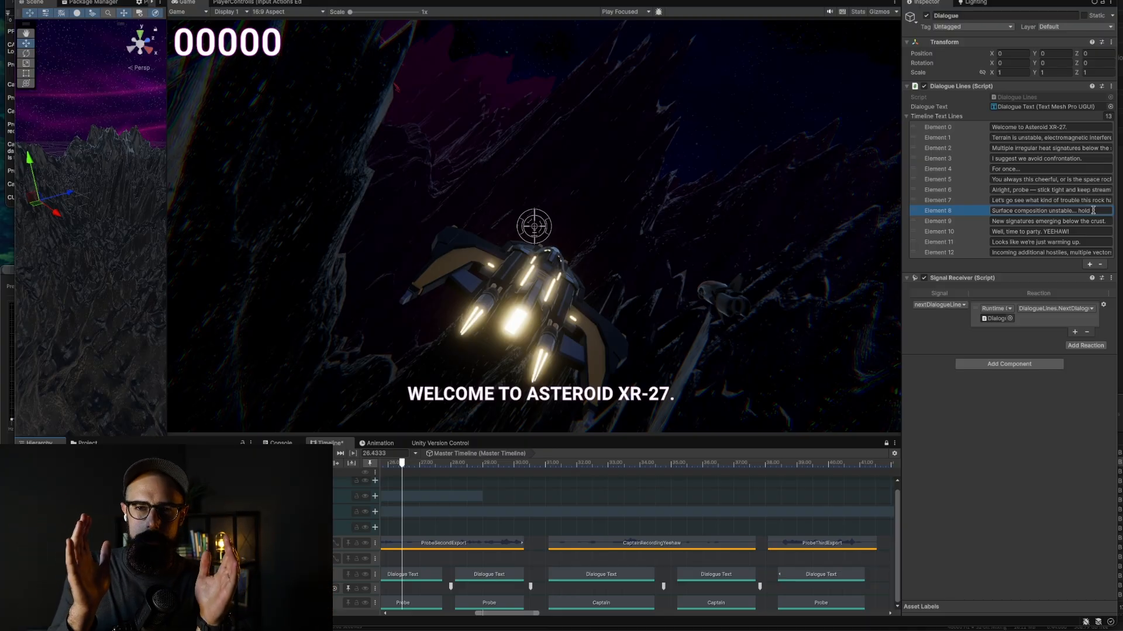
left_click(909, 364)
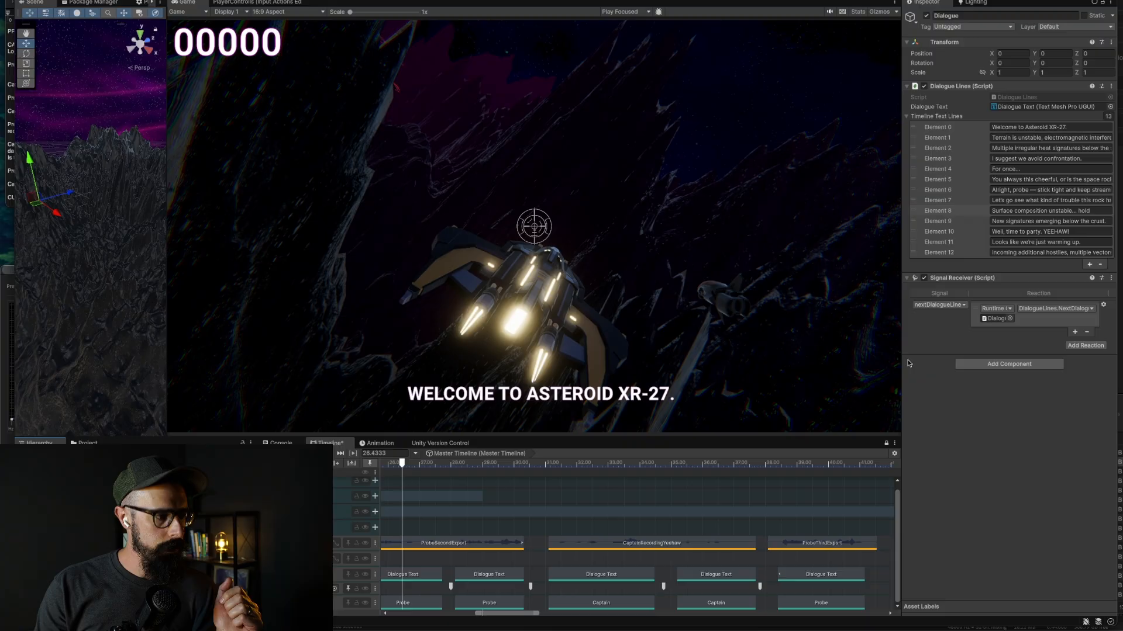
left_click(442, 548)
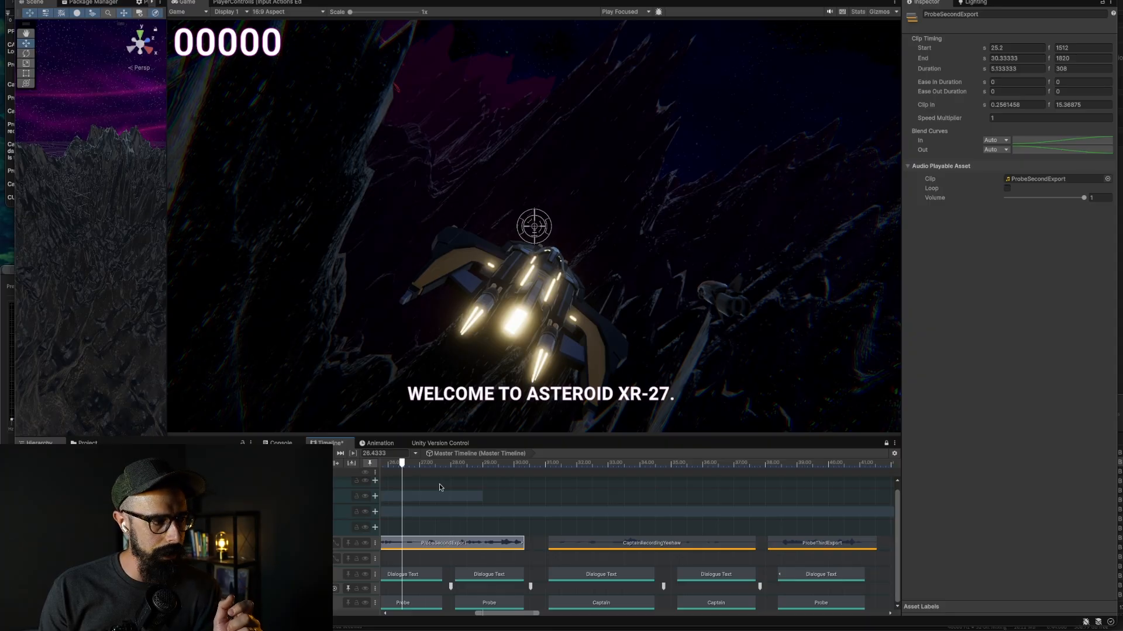
left_click_drag(404, 465, 475, 465)
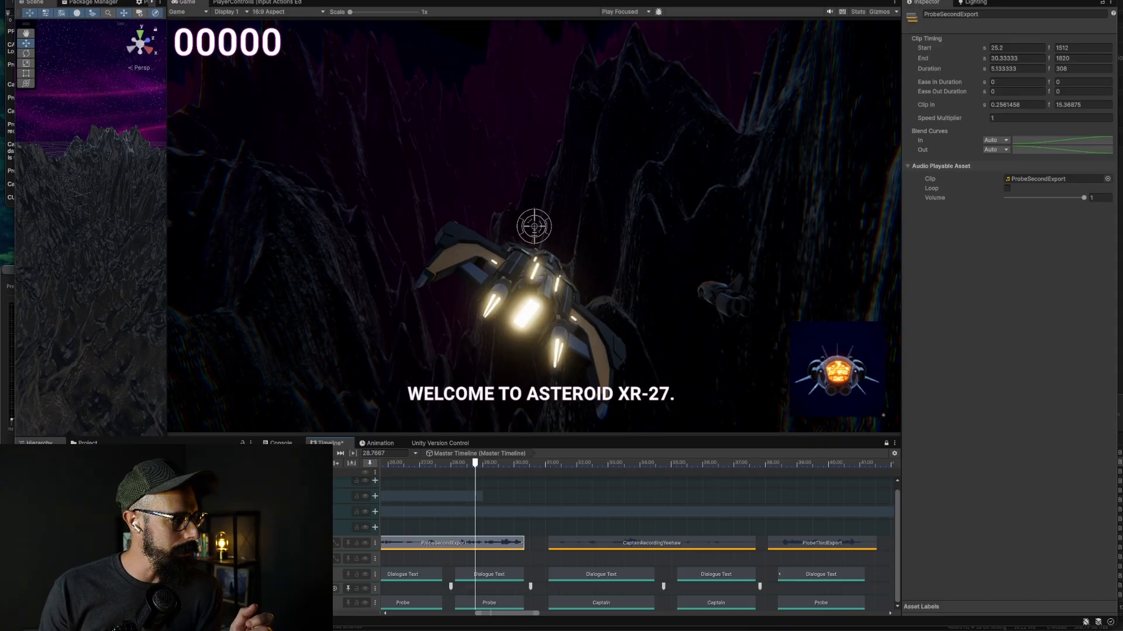
left_click(70, 526)
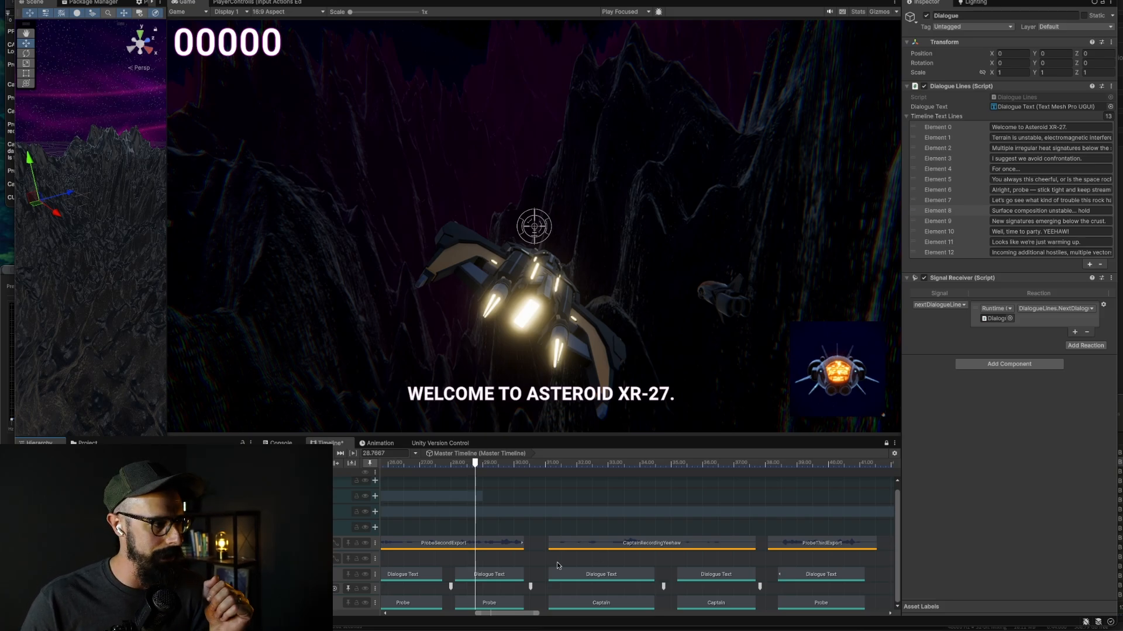
left_click_drag(463, 467, 447, 467)
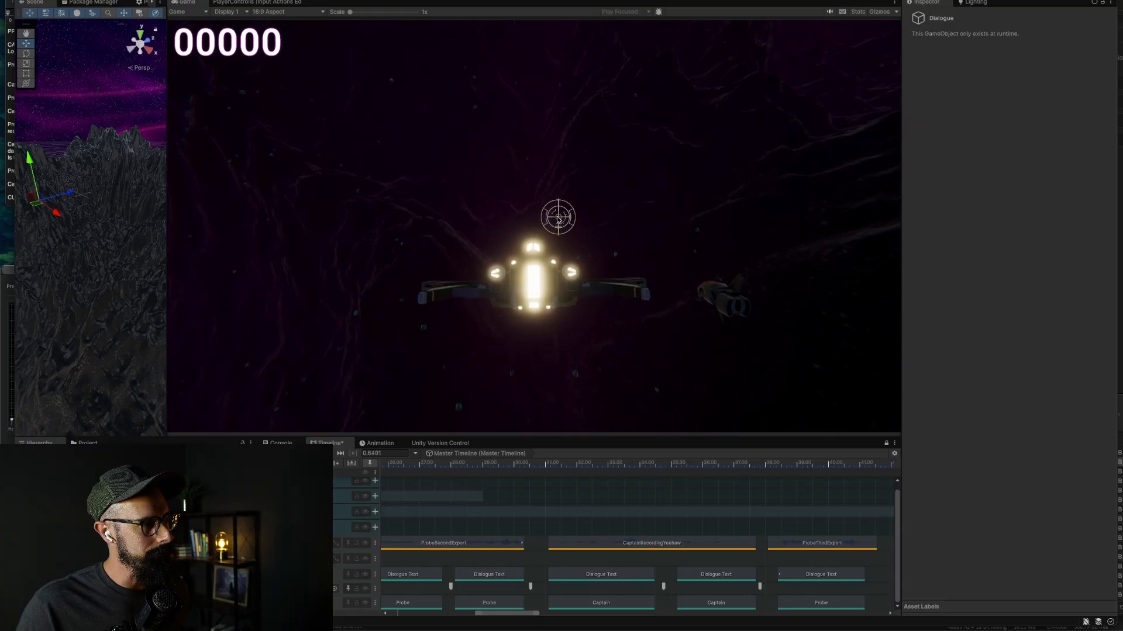
- Play-test the level from the start, steering and firing at targets, to check the voice lines against the dialogue text and portraits
left_click(539, 147)
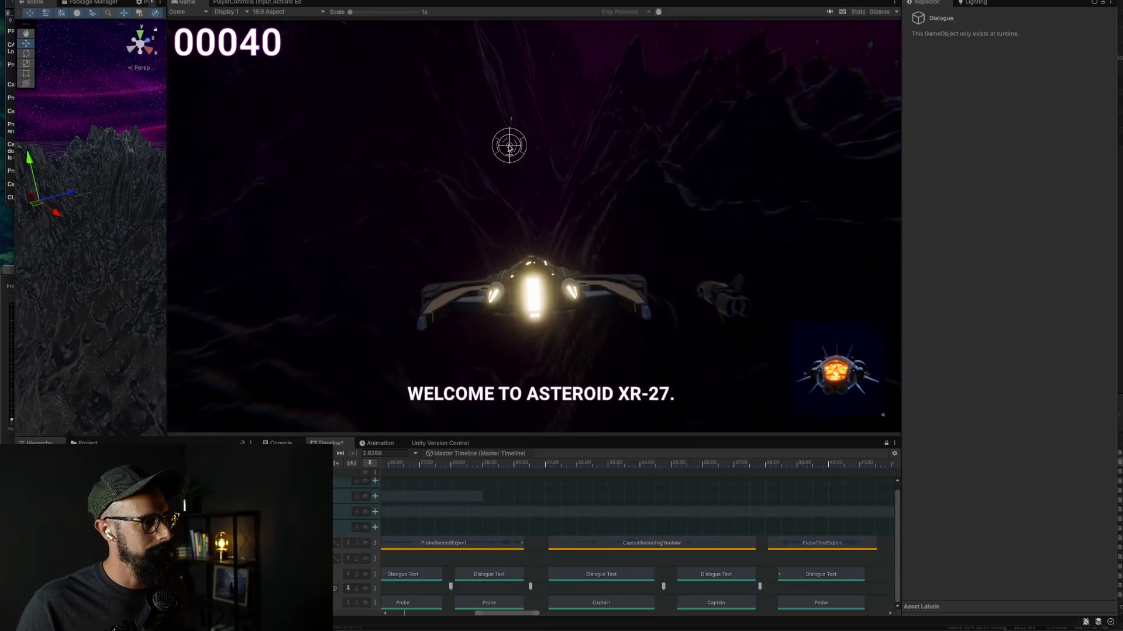
key("a")
key("w")
left_click(581, 41)
left_click(559, 40)
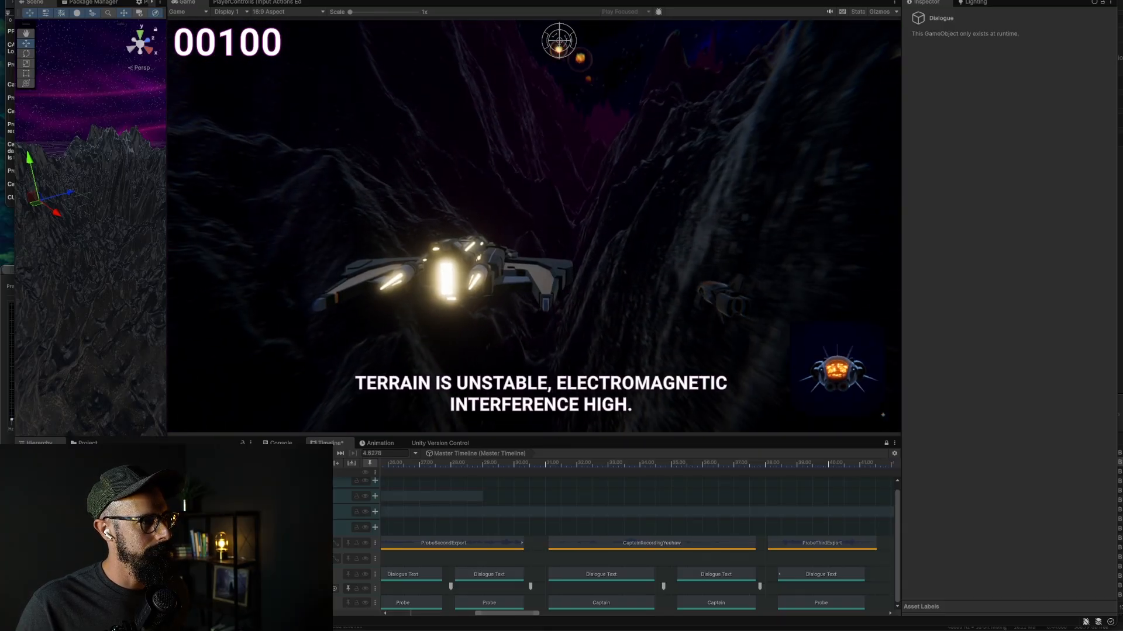
left_click(644, 55)
left_click(628, 72)
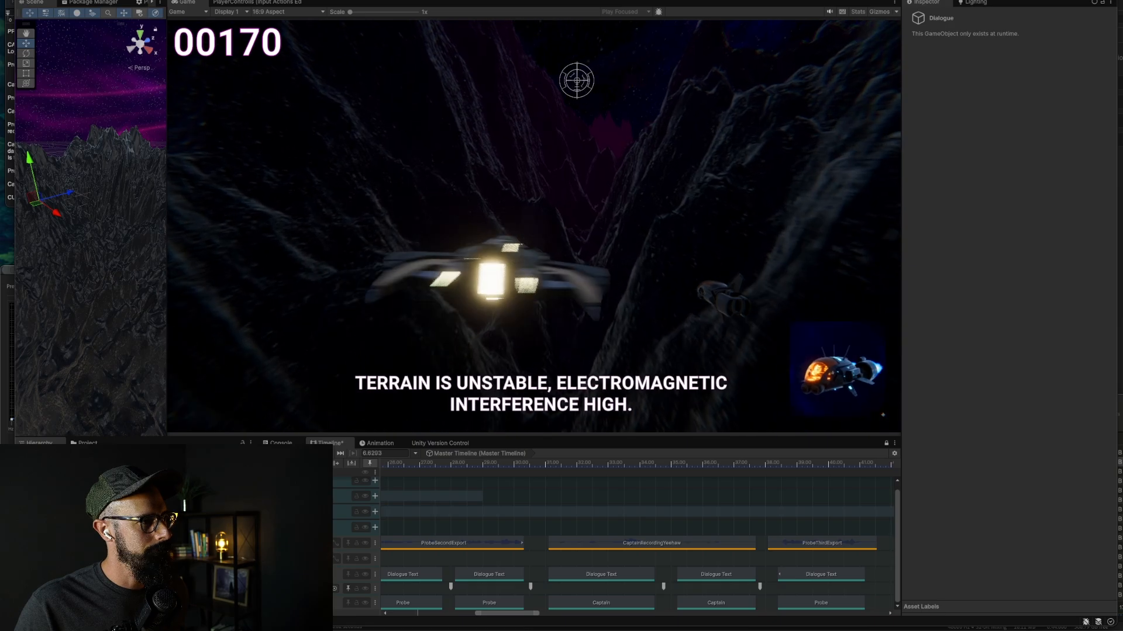